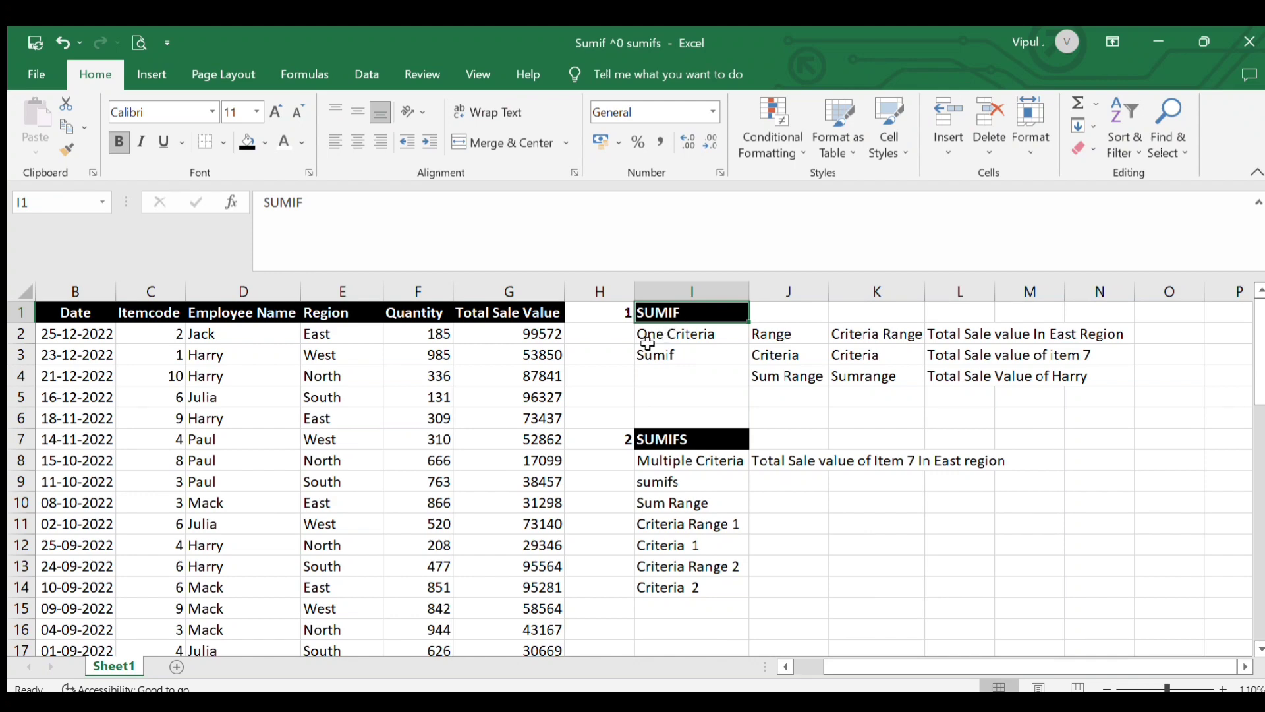
Review the SUMIF and SUMIFS note labels listed in column I beside the sales data
scroll(533, 370, "down", 4)
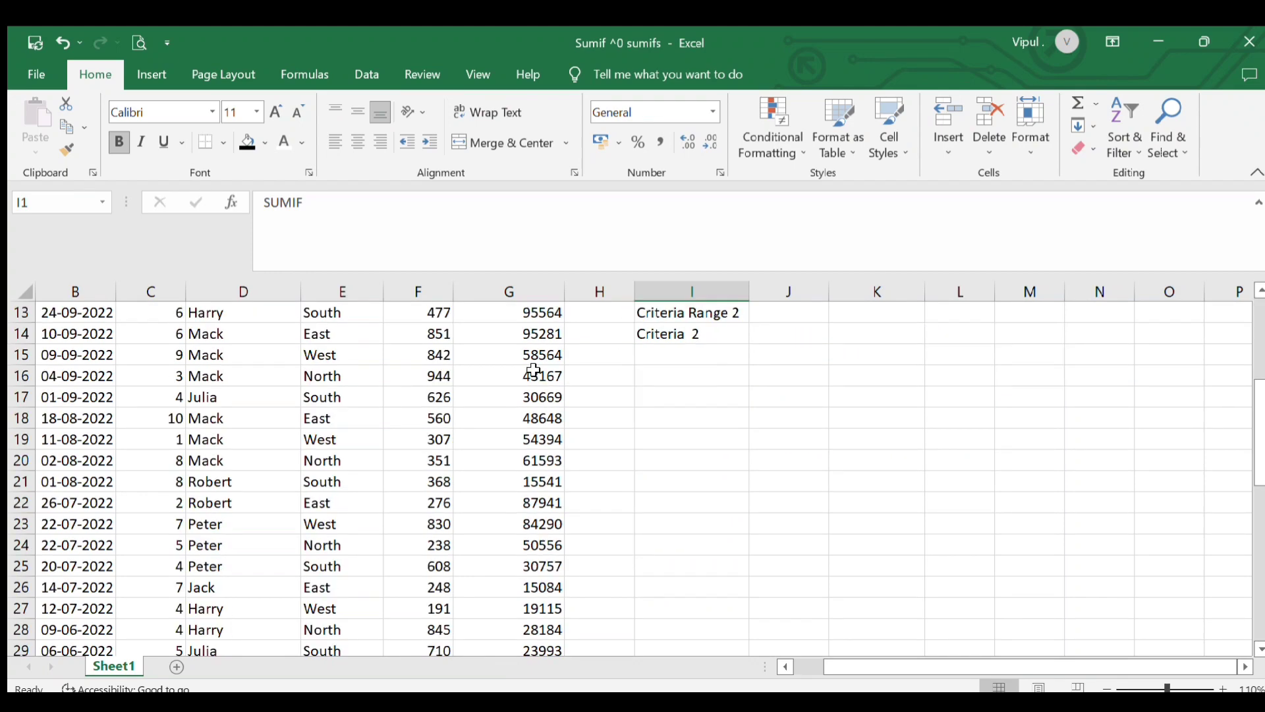
scroll(534, 369, "up", 4)
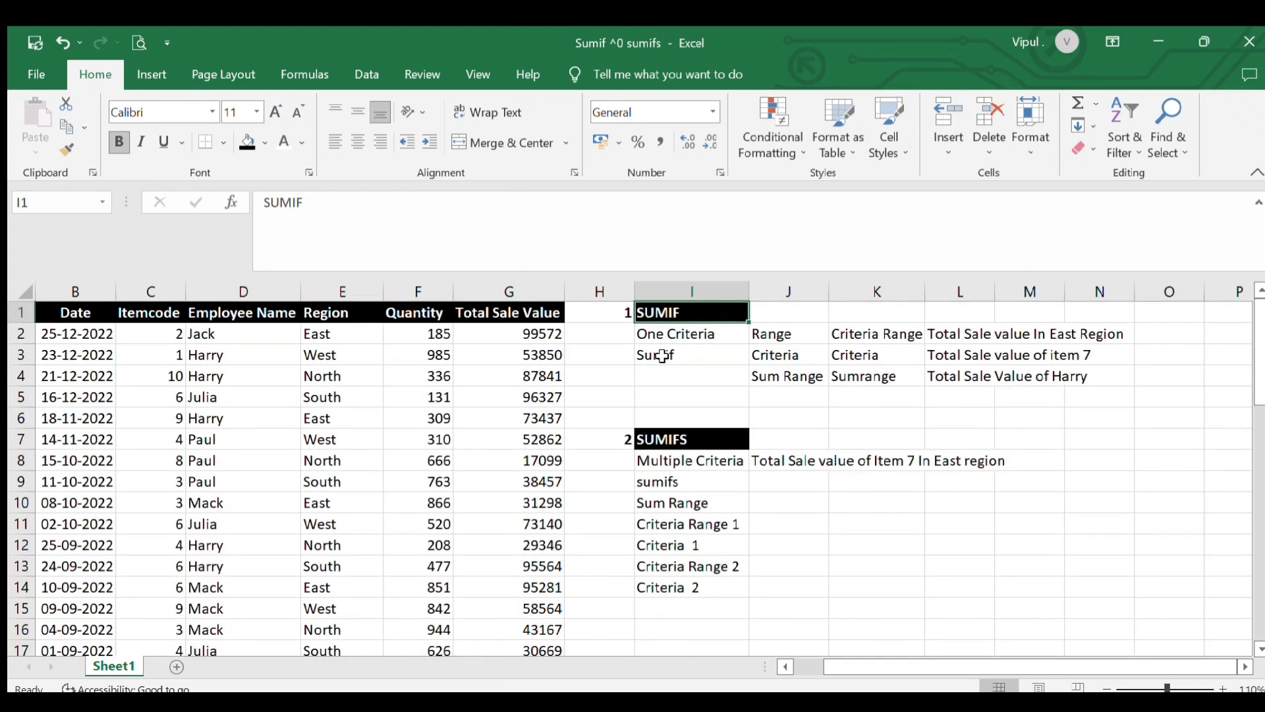
left_click(662, 356)
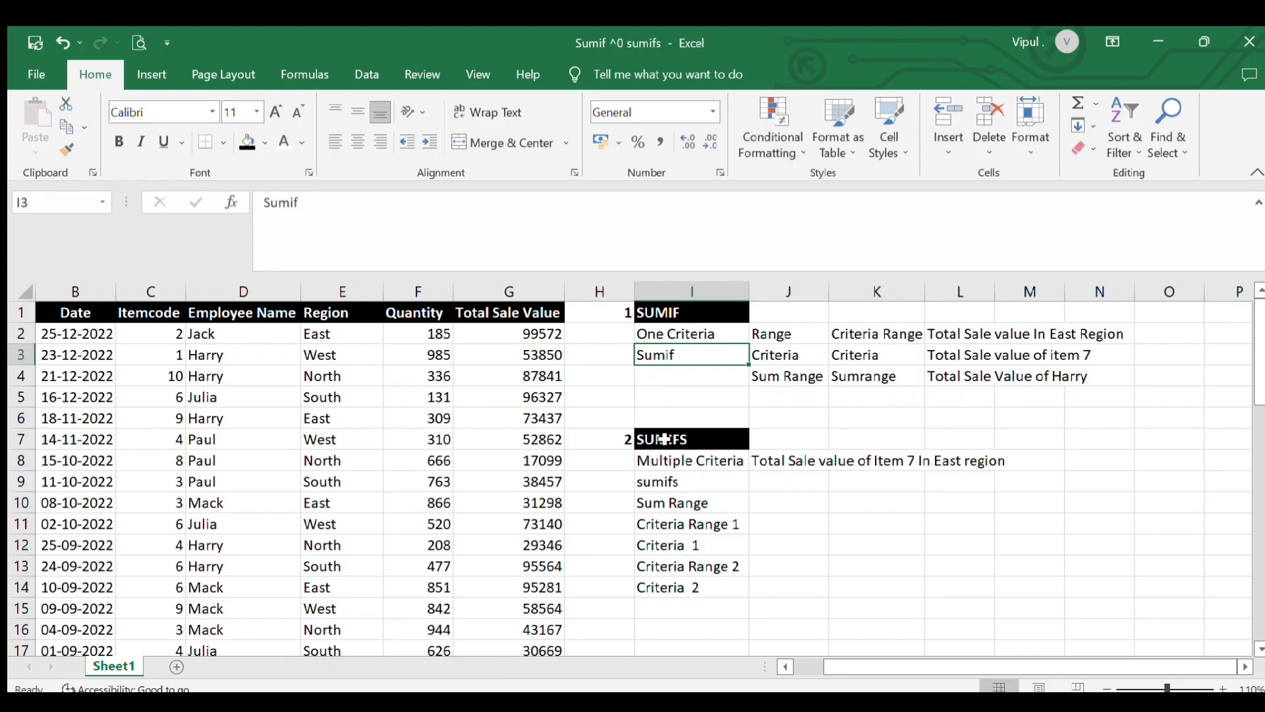
scroll(519, 358, "down", 4)
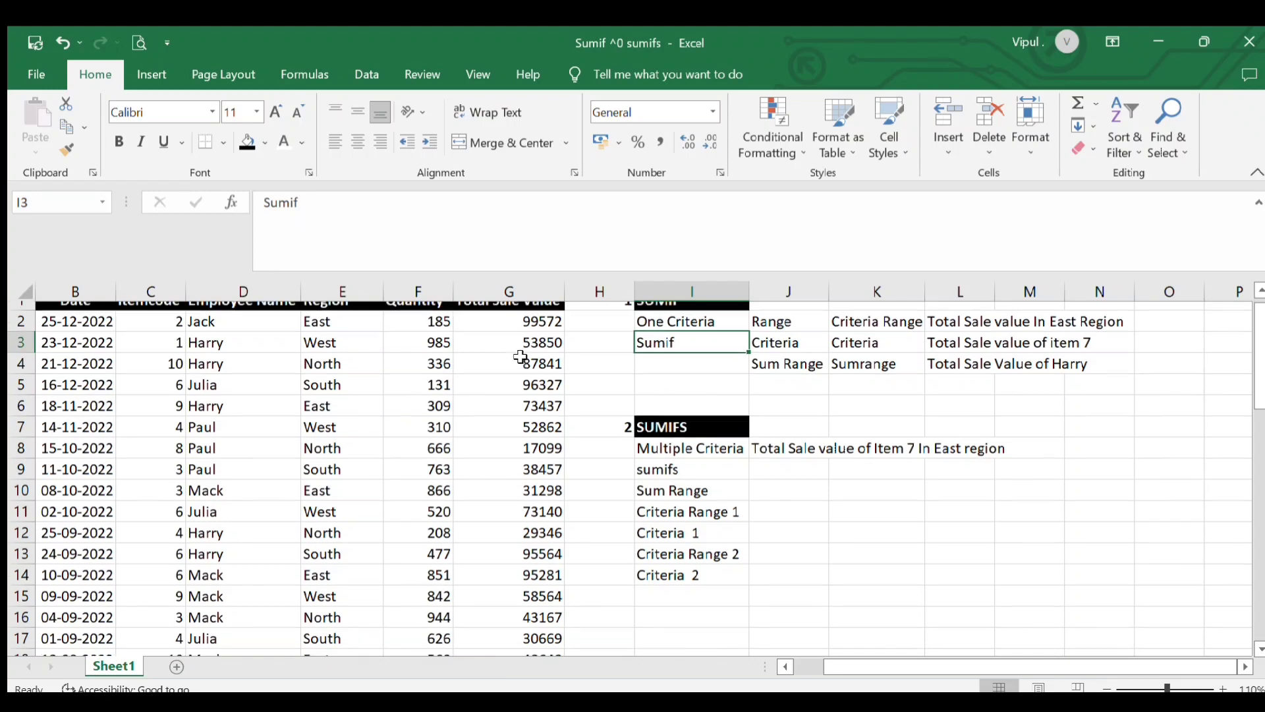
scroll(520, 358, "up", 4)
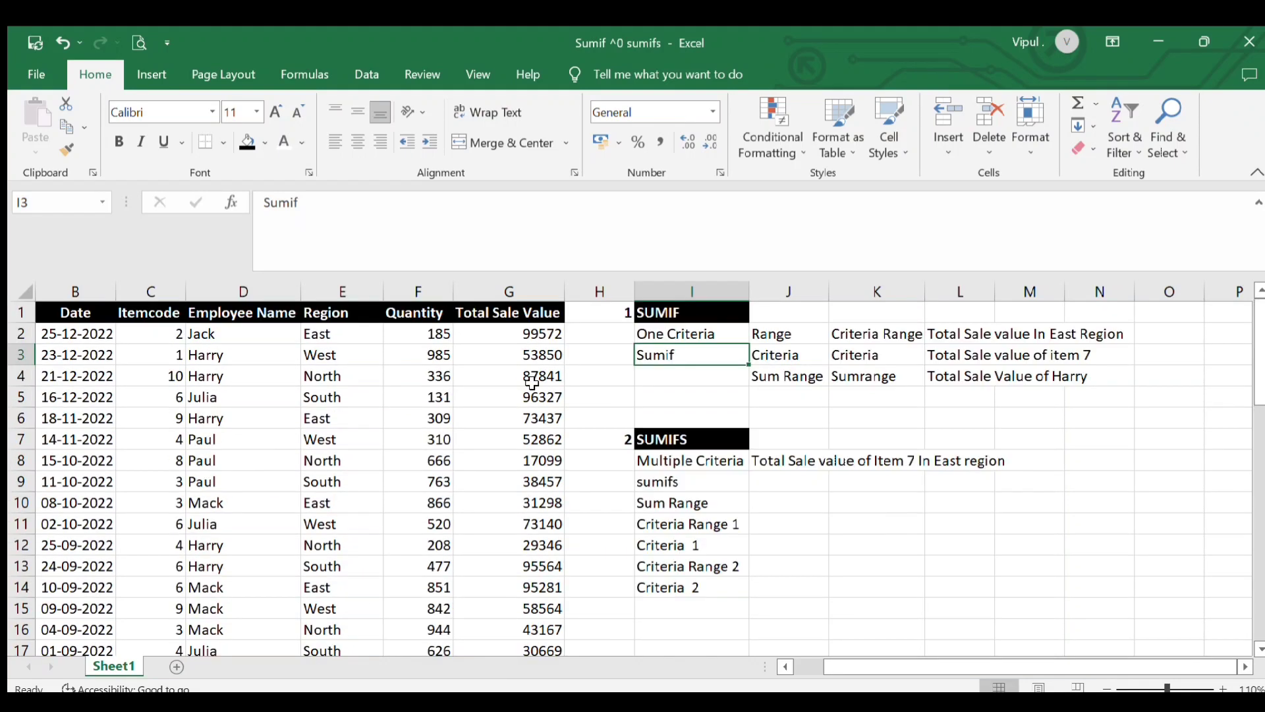
left_click(667, 459)
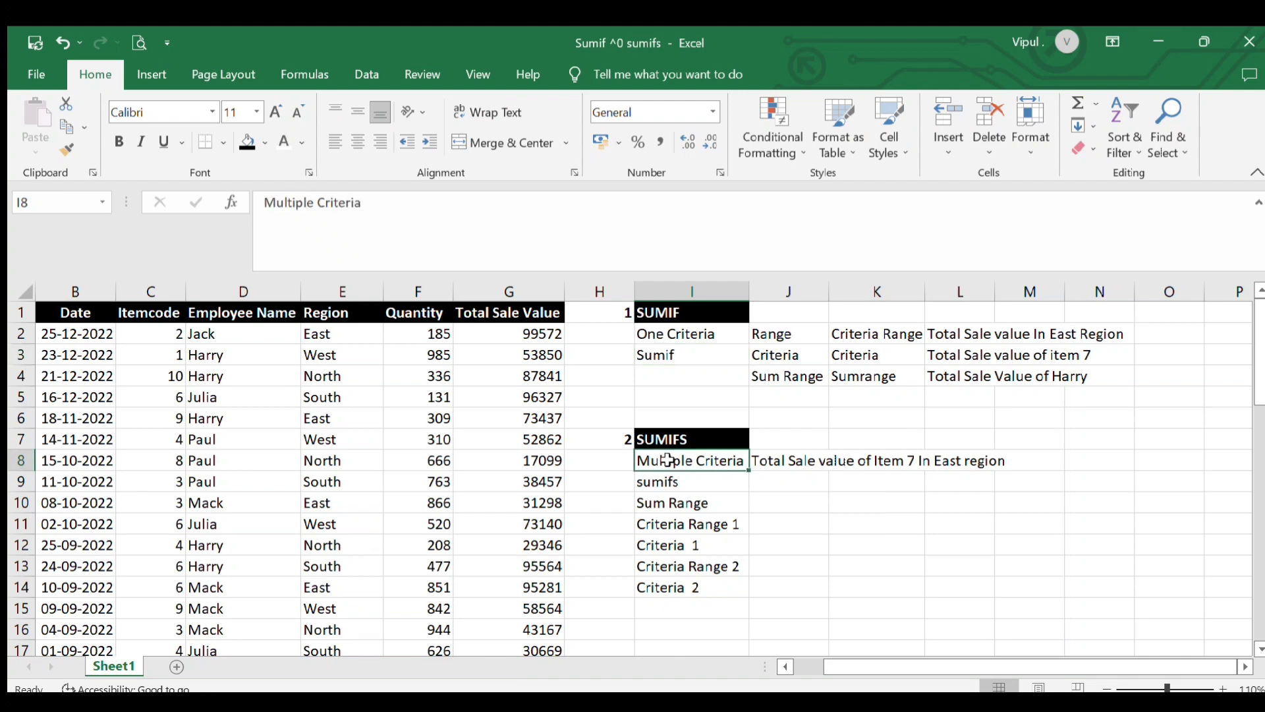
left_click(668, 313)
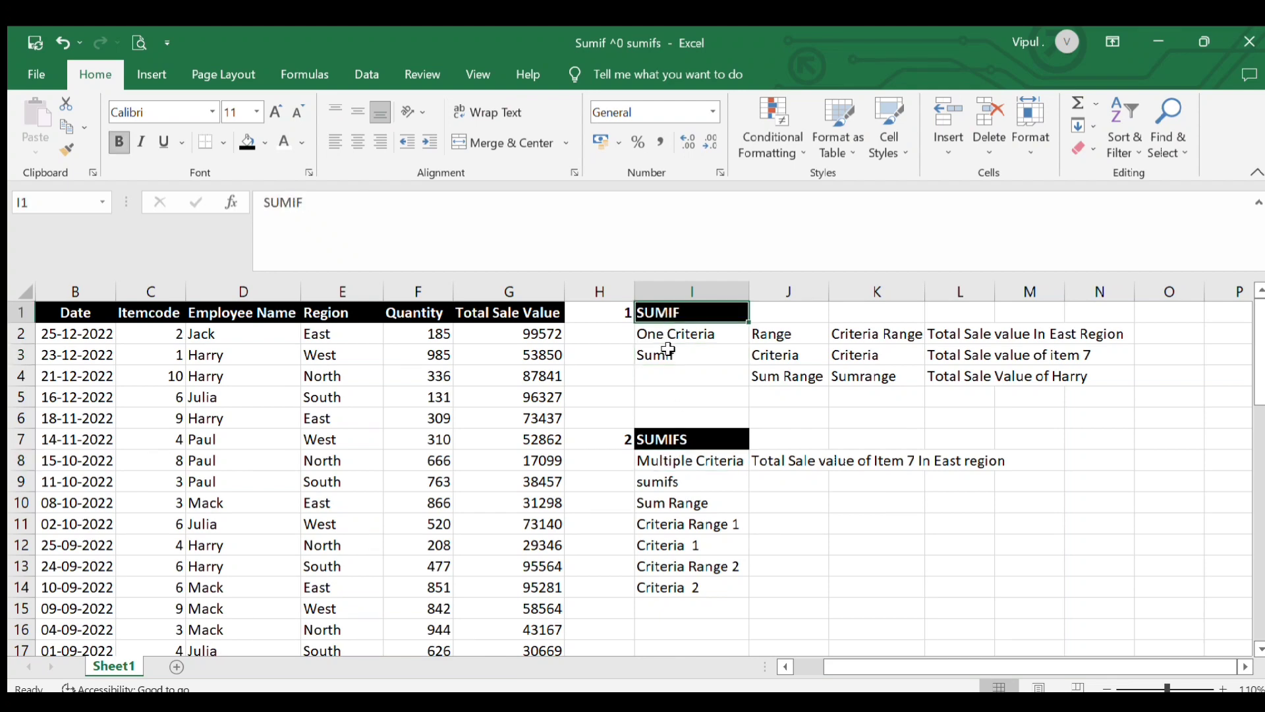
left_click(663, 440)
left_click(683, 396)
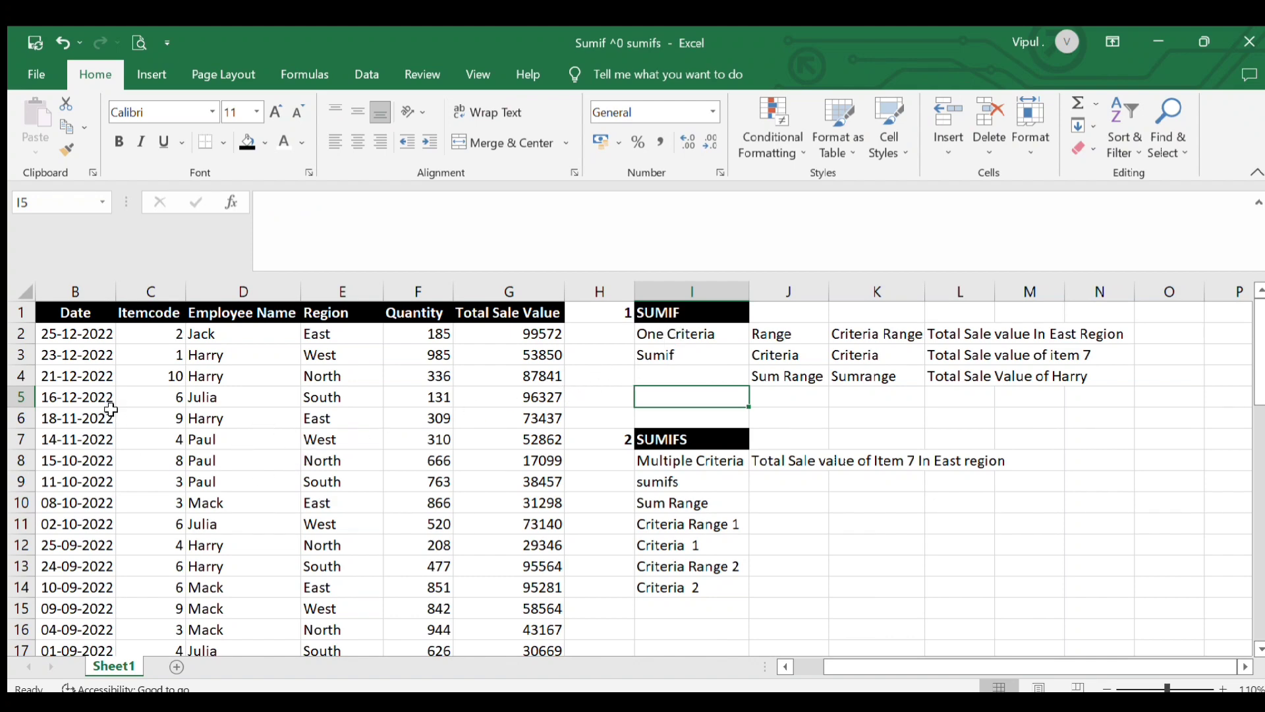
Examine each column of the sales data table, from Date through Total Sale Value, down to its last row
scroll(73, 428, "down", 5)
scroll(62, 516, "up", 5)
left_click(267, 430)
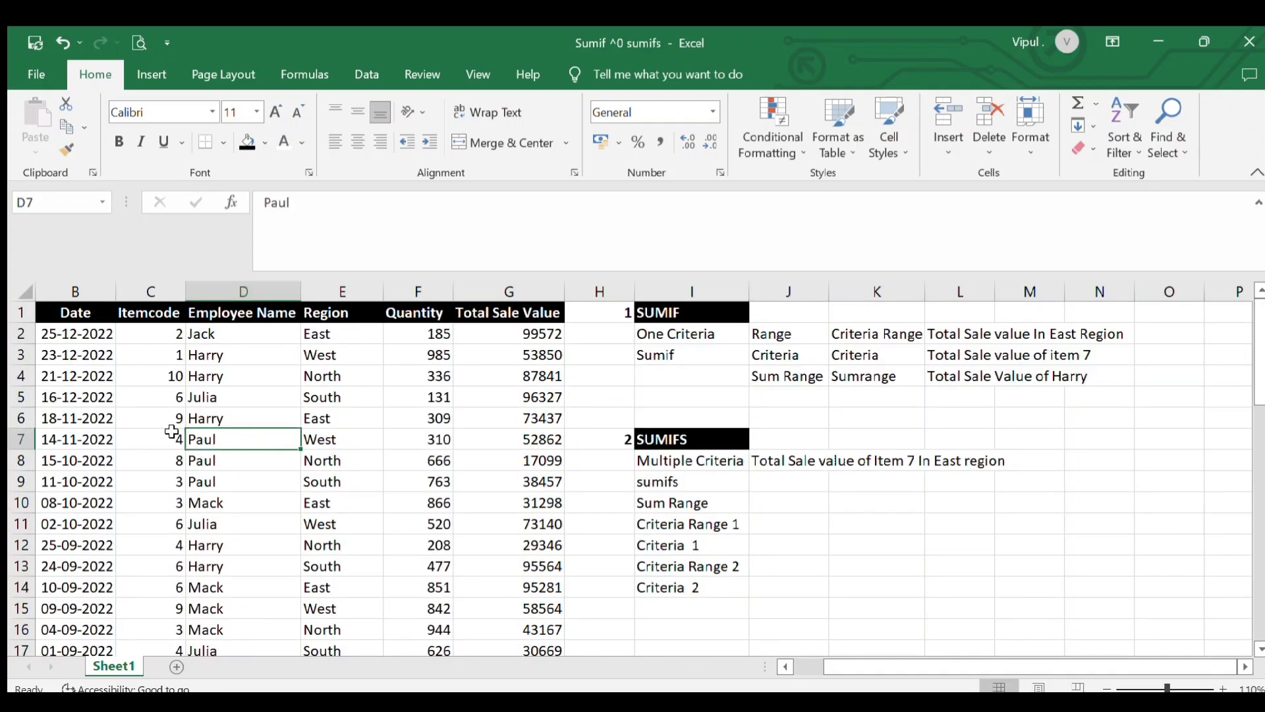
scroll(99, 372, "down", 6)
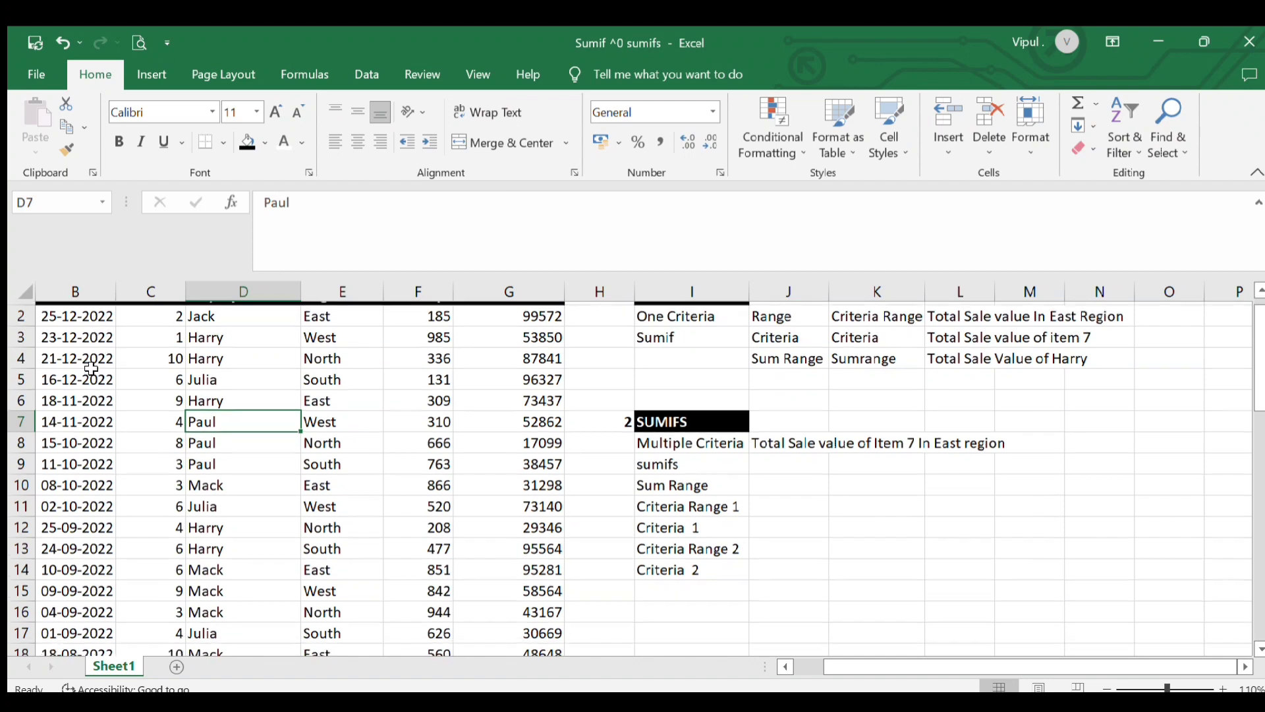
scroll(148, 484, "up", 5)
left_click(92, 398)
scroll(132, 439, "up", 1)
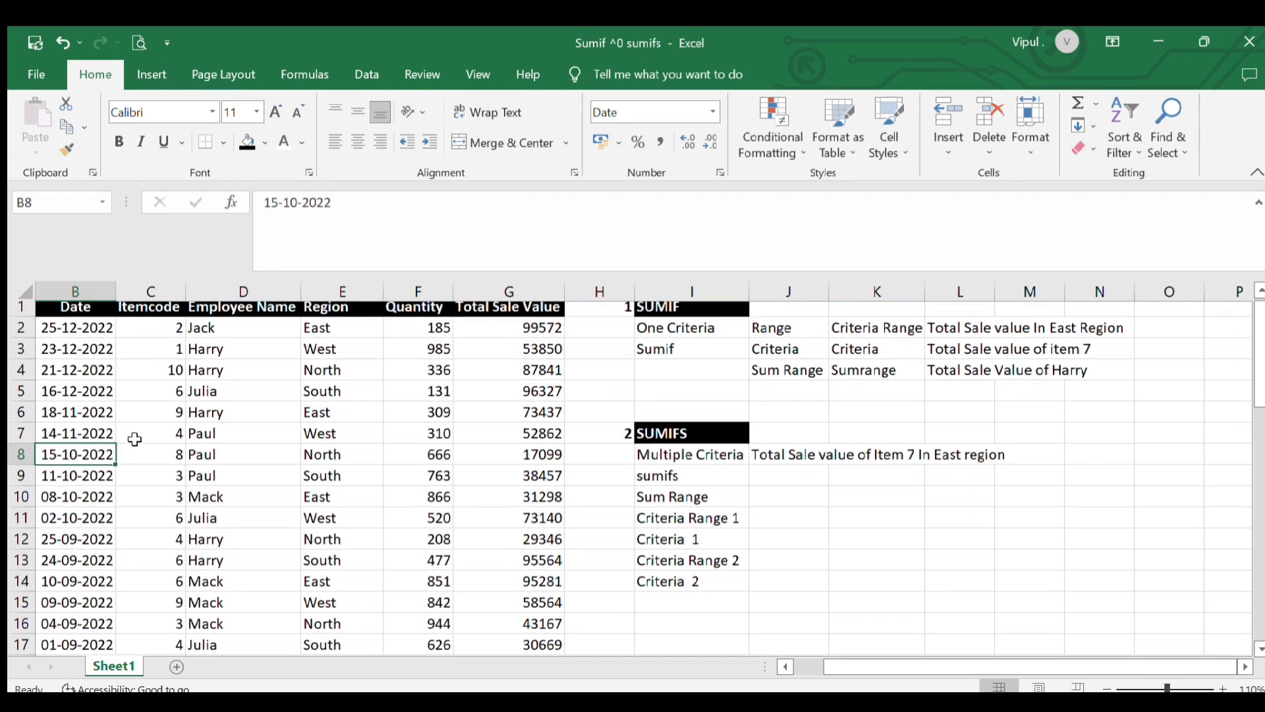
left_click(160, 397)
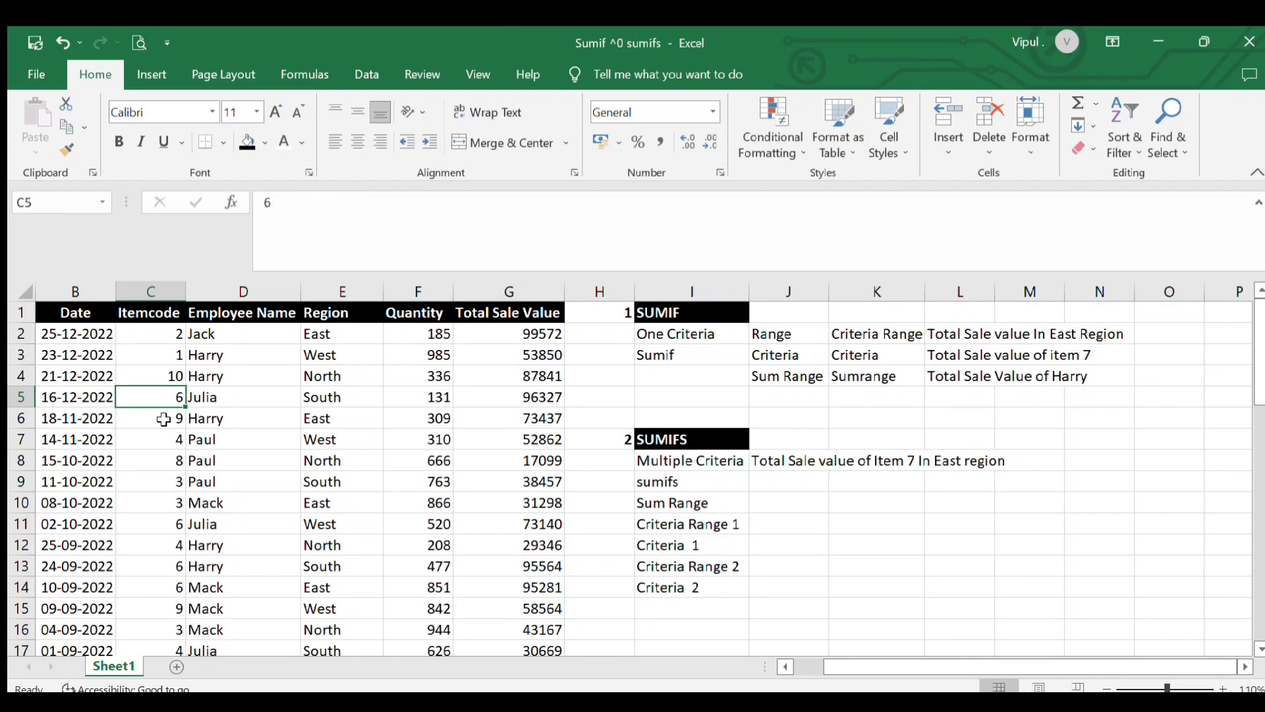
left_click(216, 375)
scroll(225, 486, "down", 3)
scroll(225, 485, "down", 1)
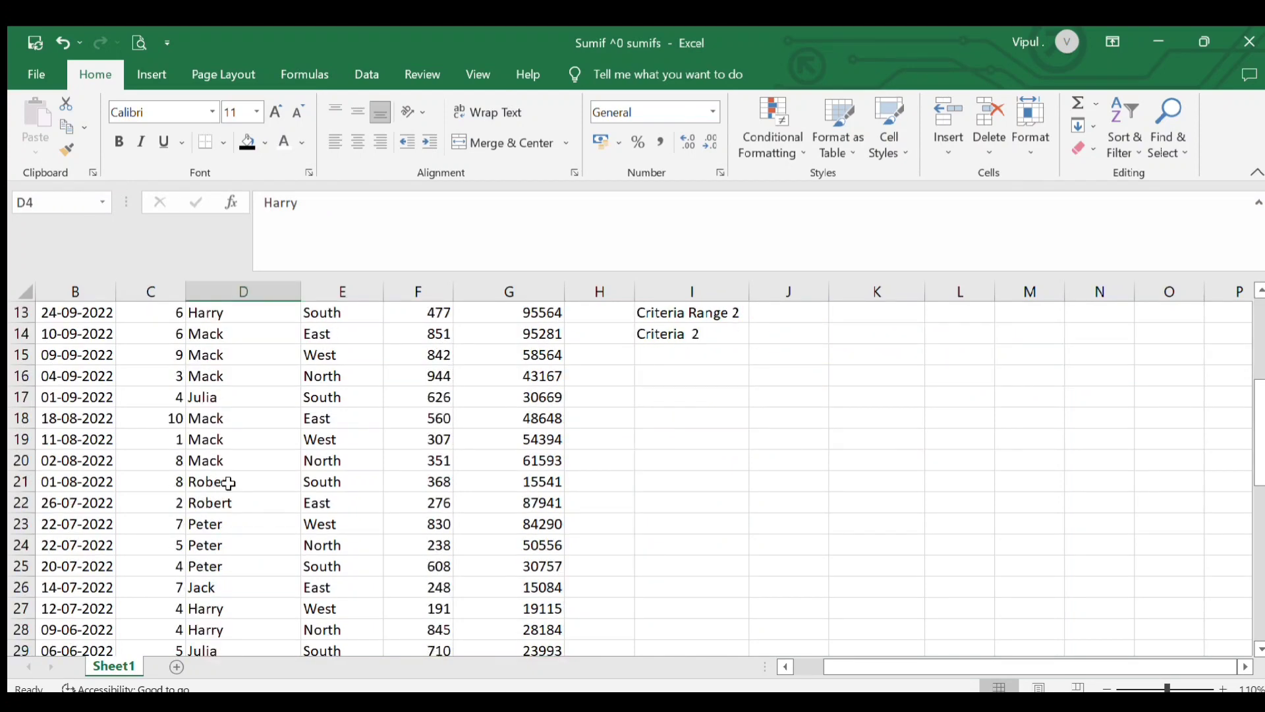
scroll(225, 486, "up", 4)
left_click(234, 455)
left_click(358, 377)
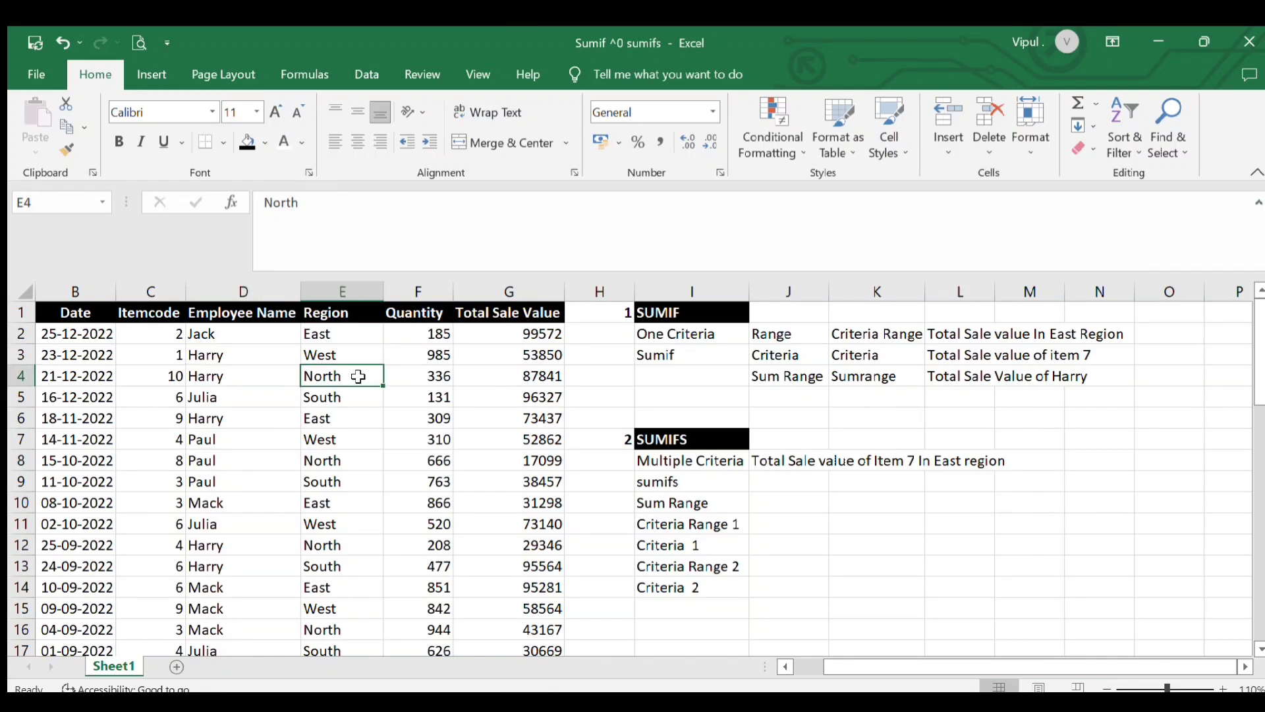
left_click(353, 478)
left_click(351, 521)
left_click(351, 565)
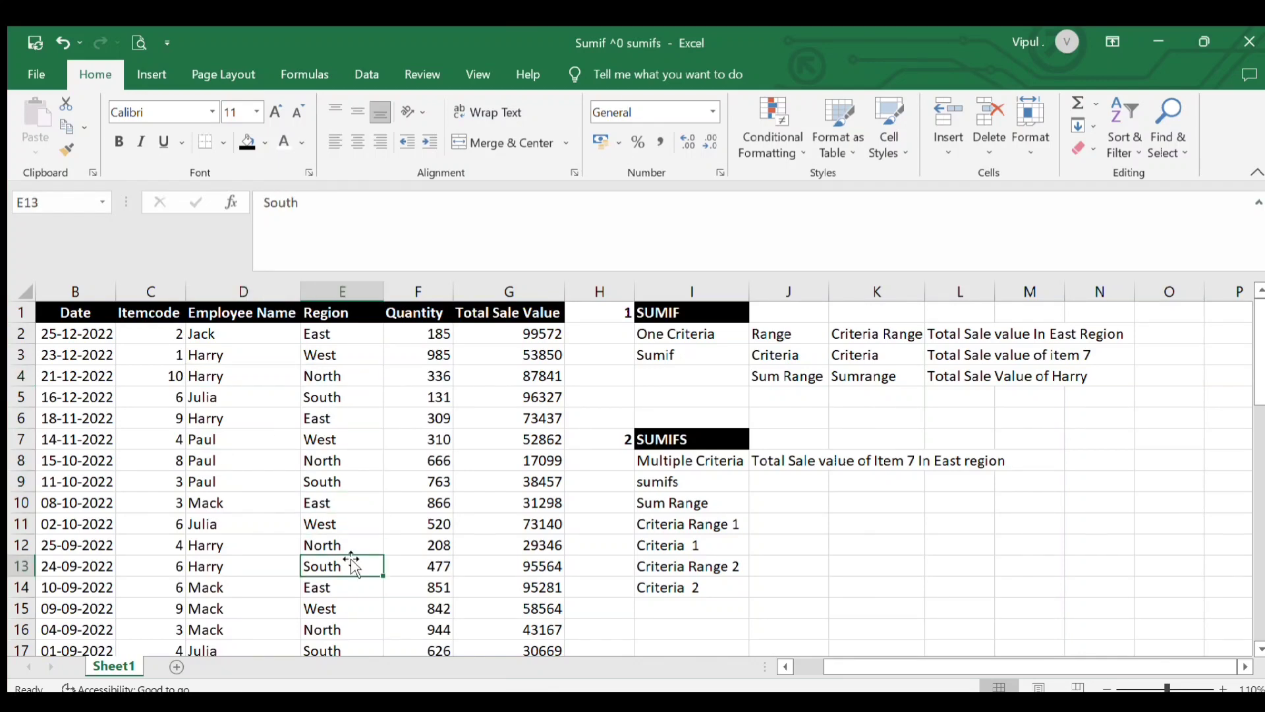
left_click(429, 499)
left_click(423, 378)
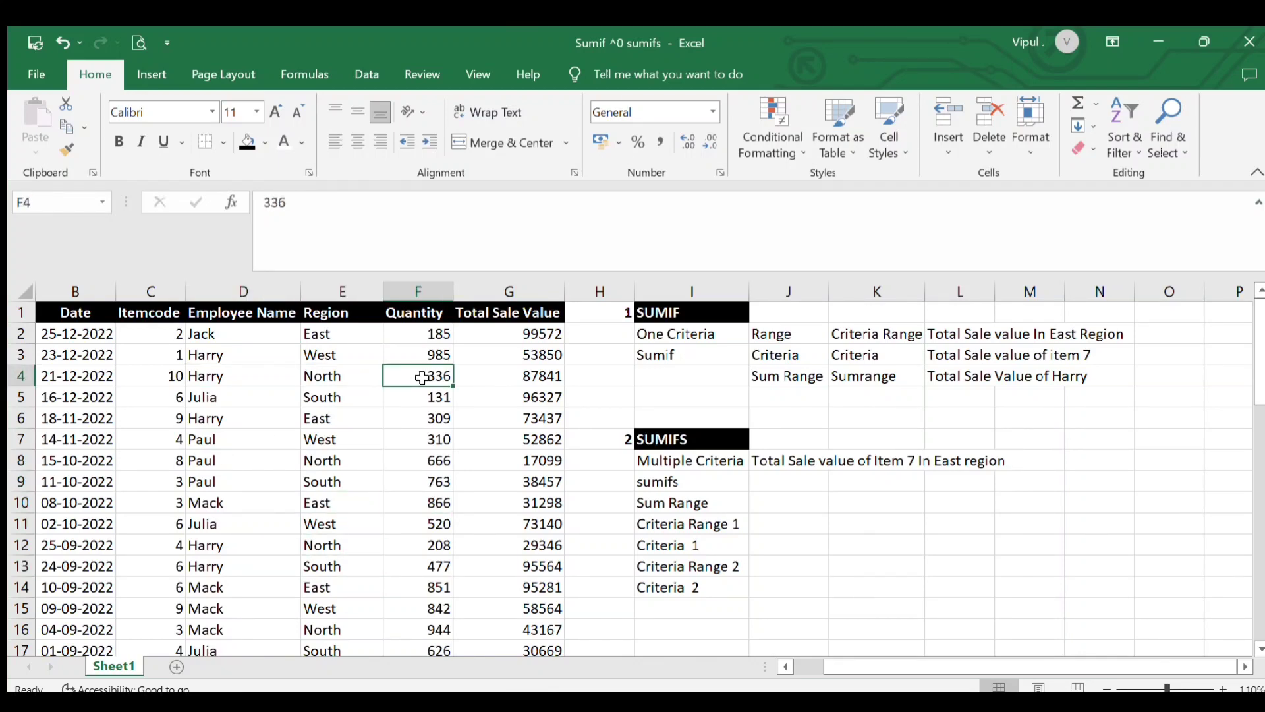
left_click(431, 479)
left_click(506, 362)
left_click(516, 463)
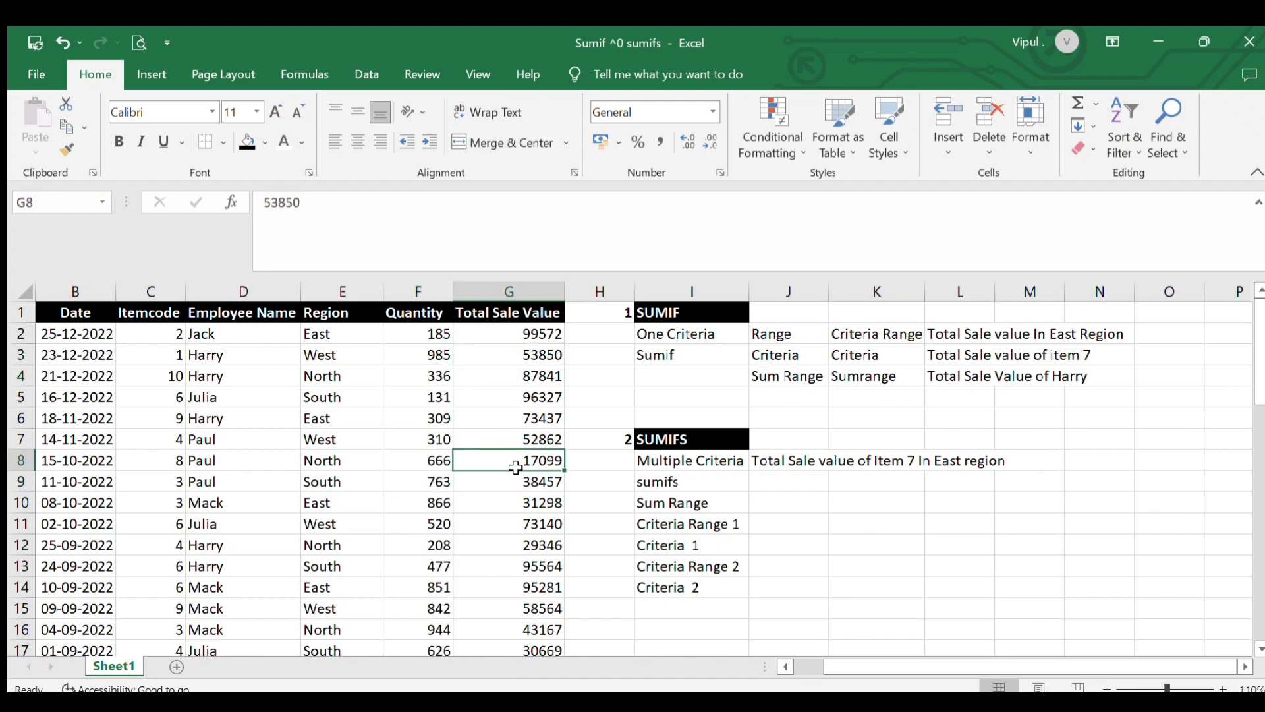
scroll(214, 514, "down", 5)
scroll(214, 514, "down", 7)
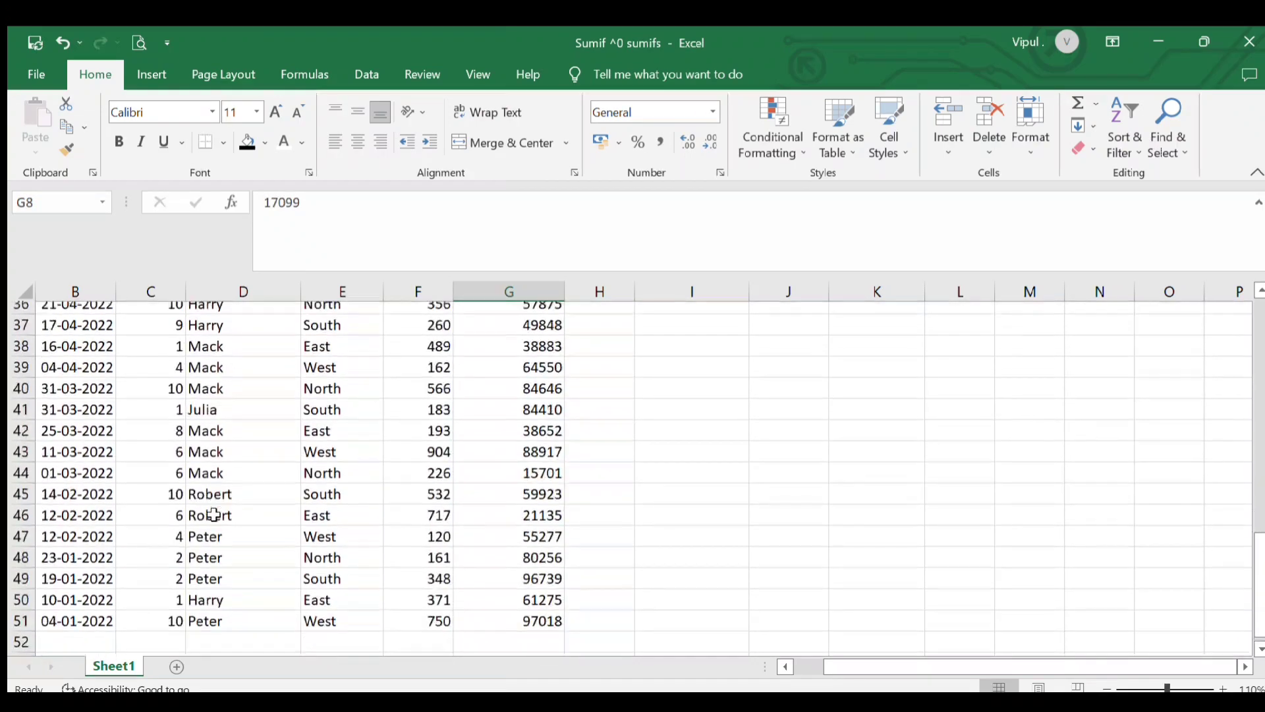
scroll(214, 514, "up", 7)
scroll(214, 514, "up", 5)
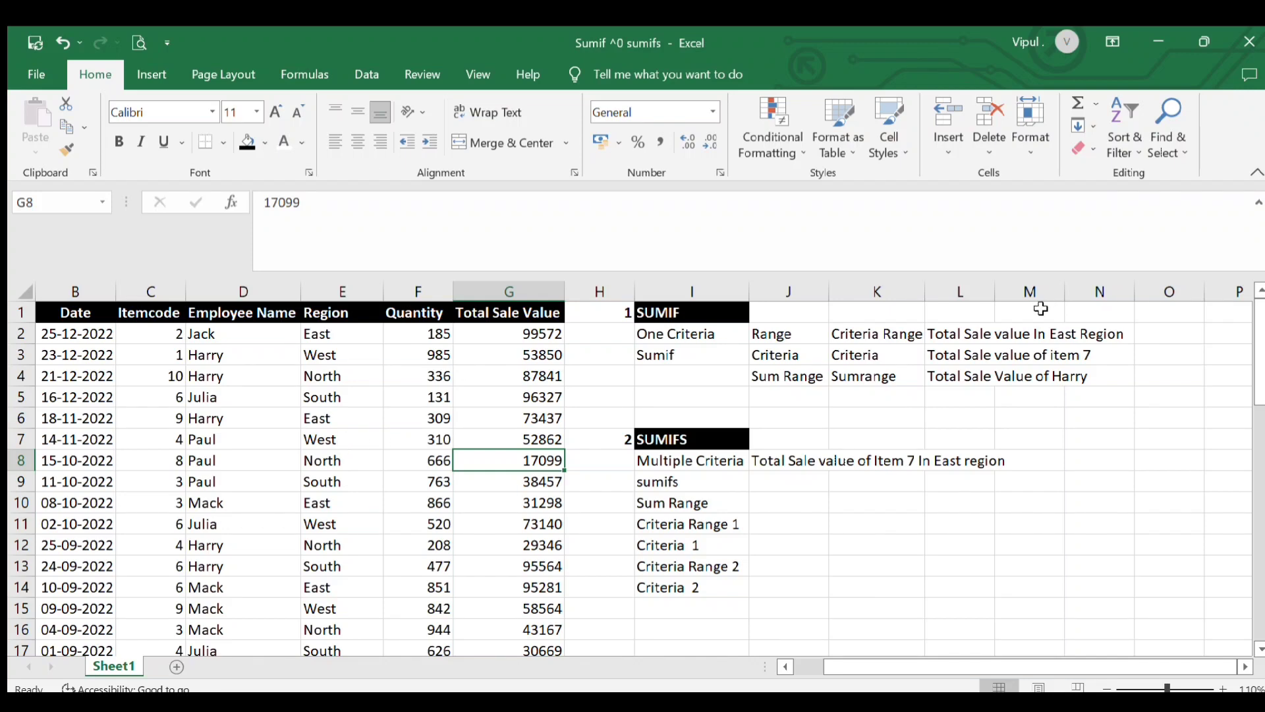
Read the SUMIF example questions in column L and check the matching data rows
left_click(945, 336)
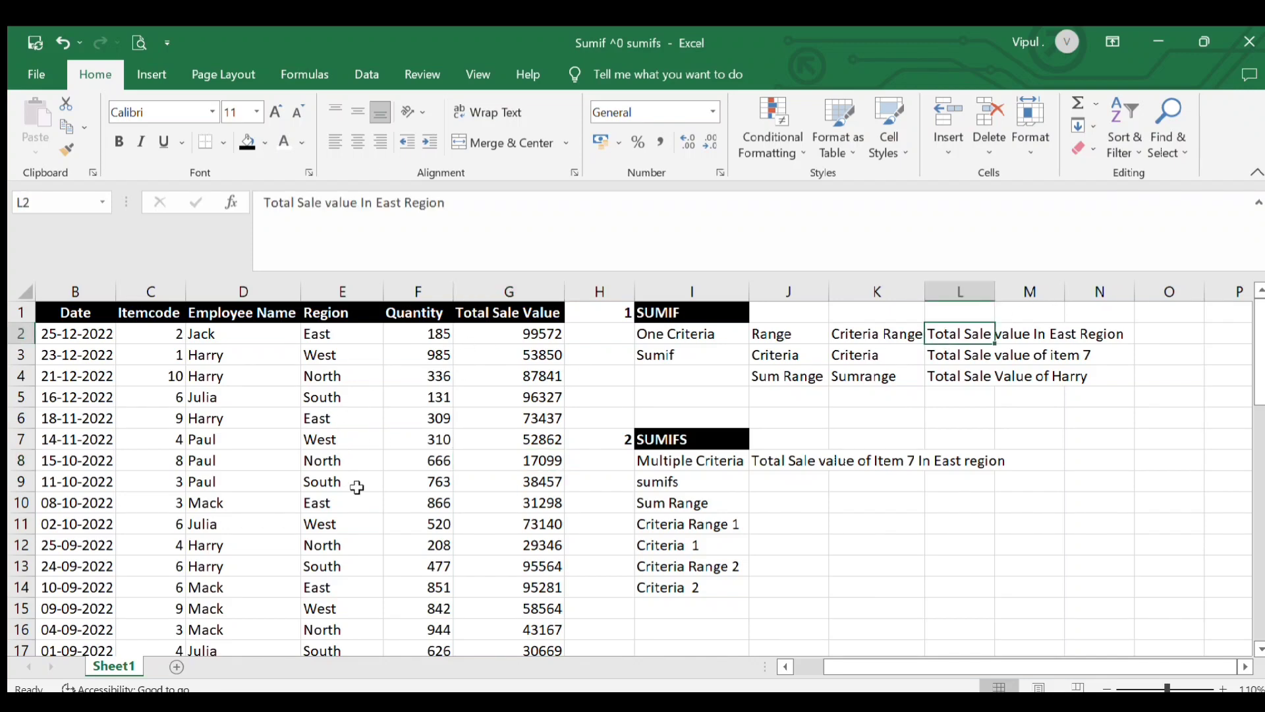
left_click(954, 358)
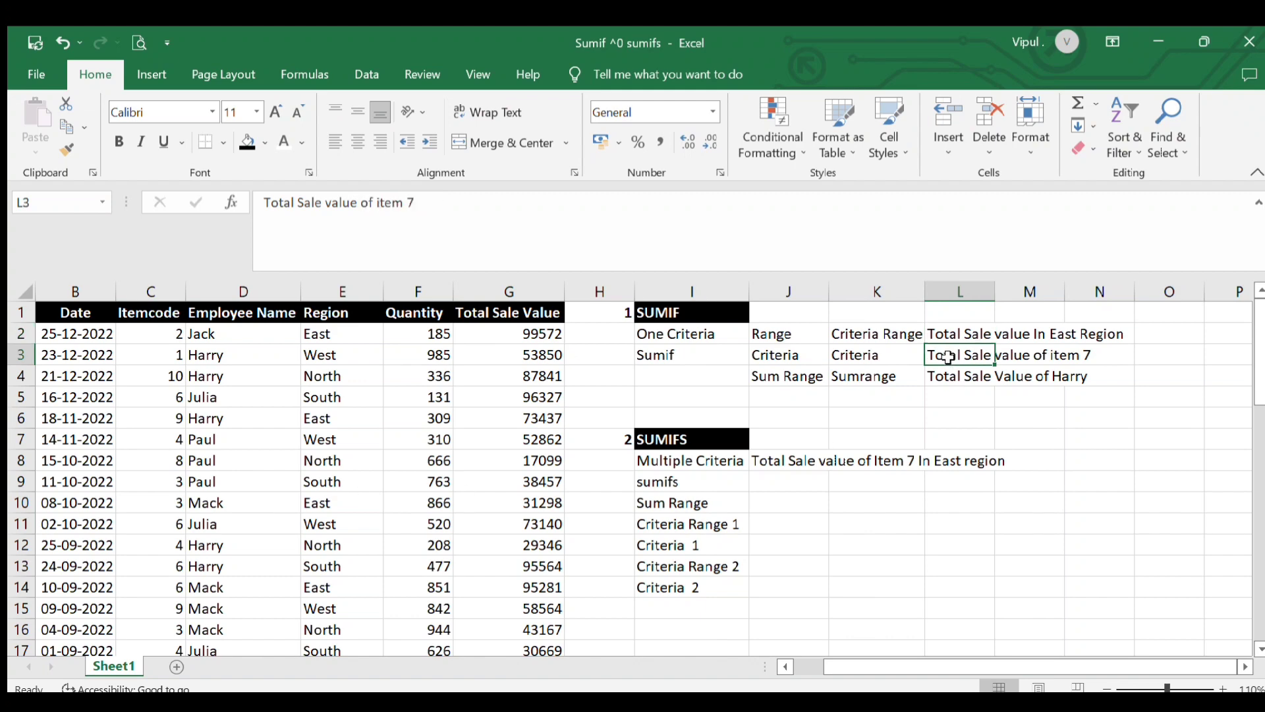
scroll(283, 522, "down", 1)
scroll(284, 521, "up", 1)
left_click(204, 437)
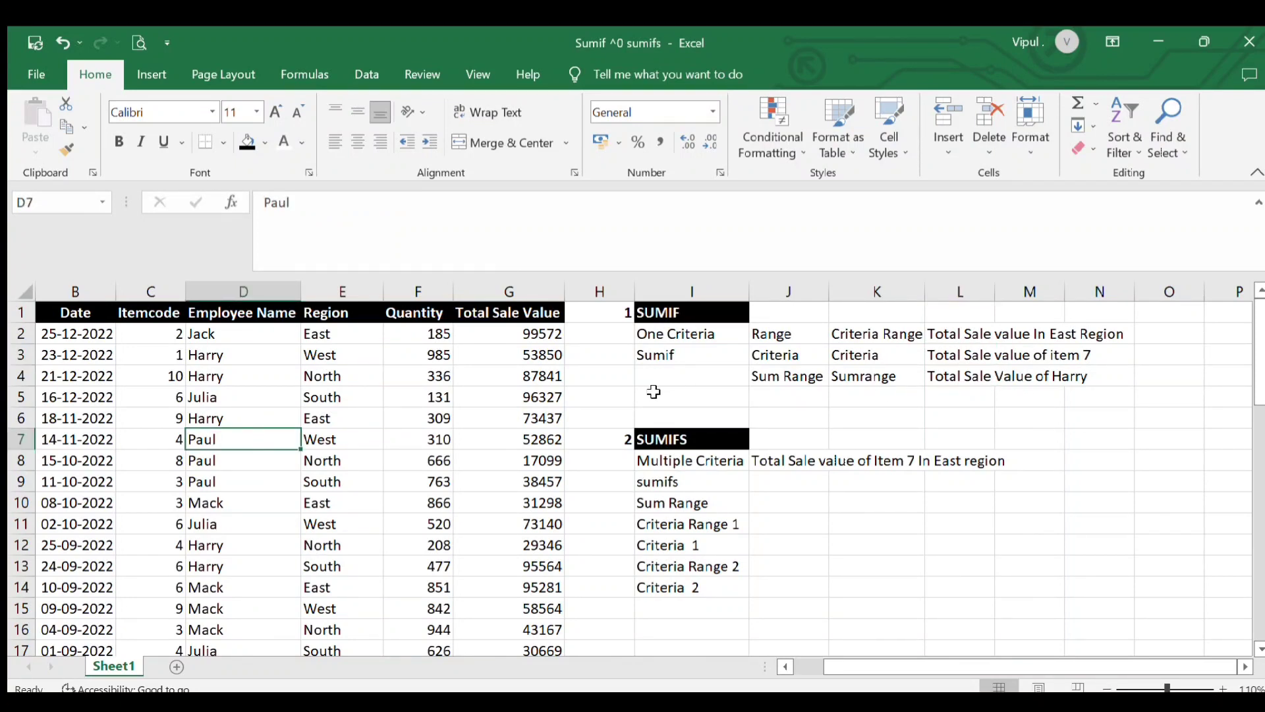
left_click(546, 417)
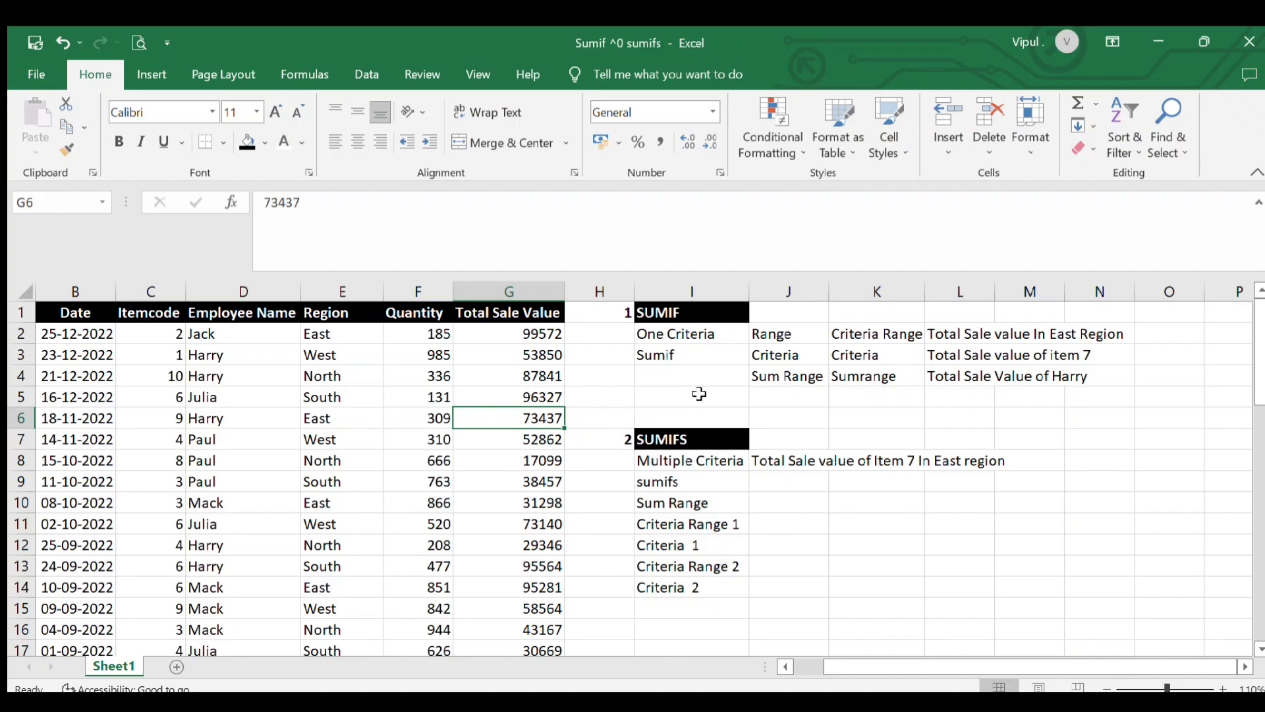
Study the SUMIF argument labels Range, Criteria, Sum Range and their meanings in columns J and K
left_click(773, 338)
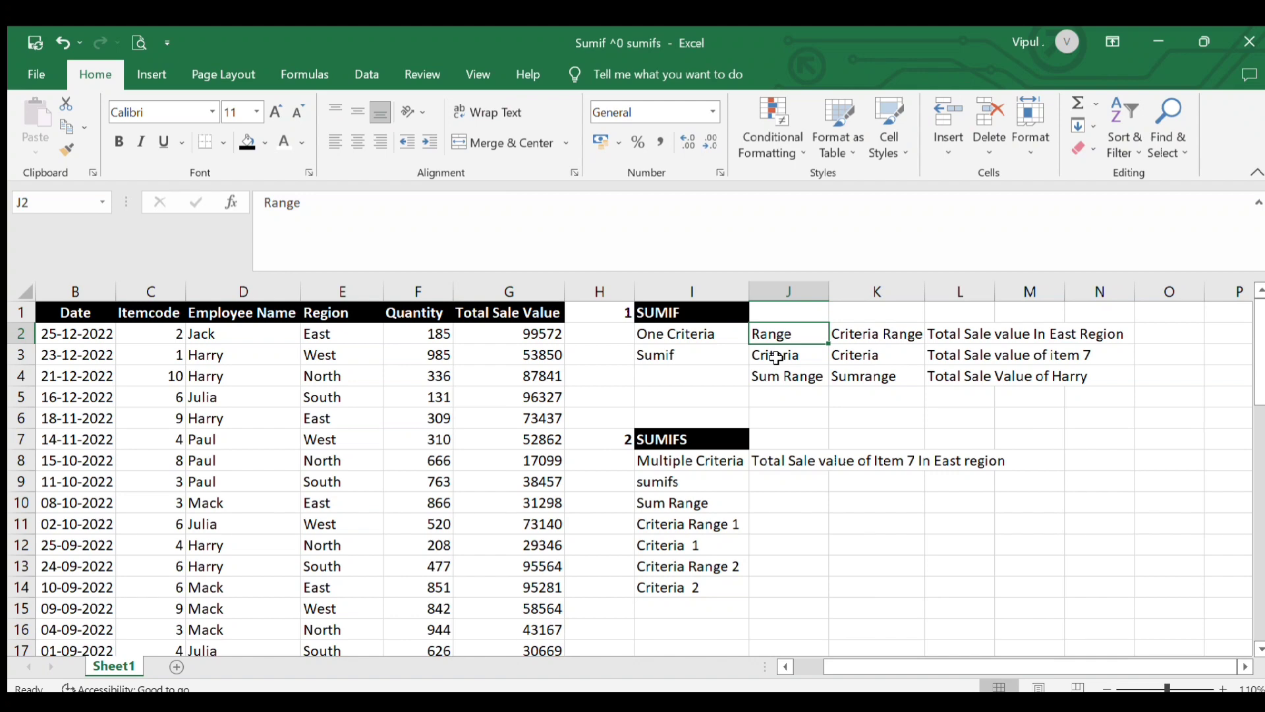
left_click(776, 358)
left_click(785, 379)
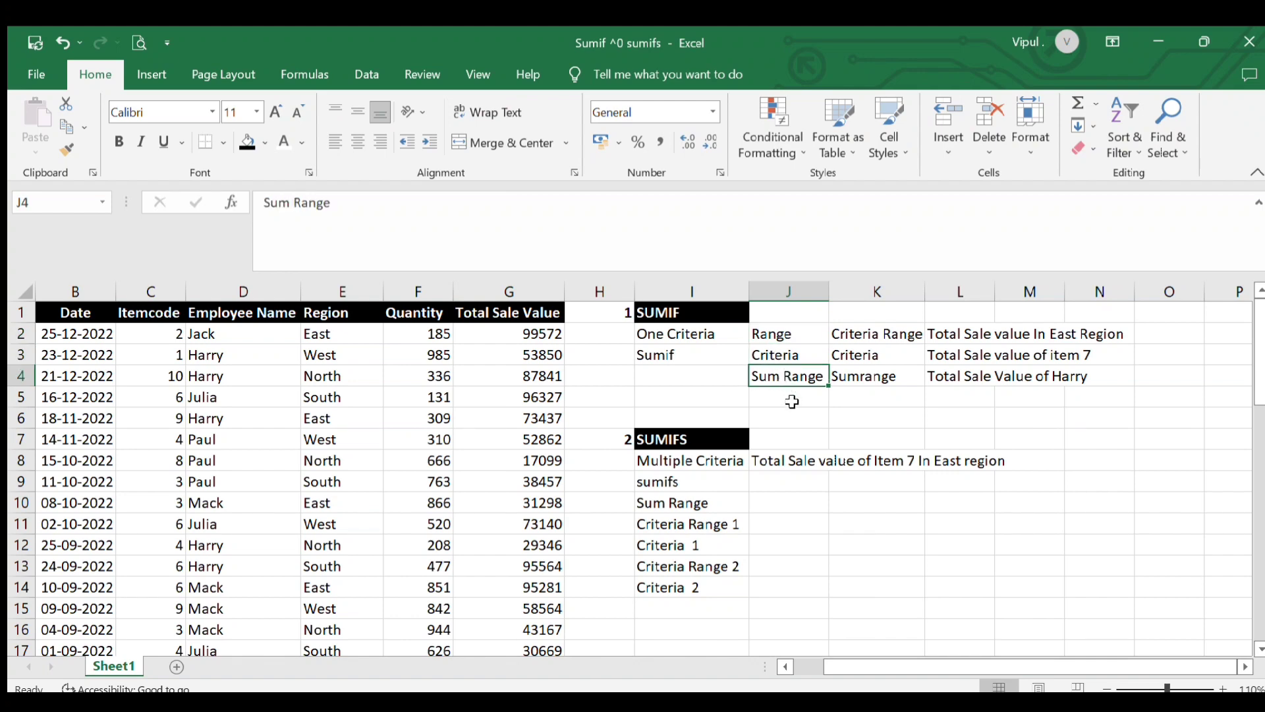
left_click(793, 335)
left_click(797, 358)
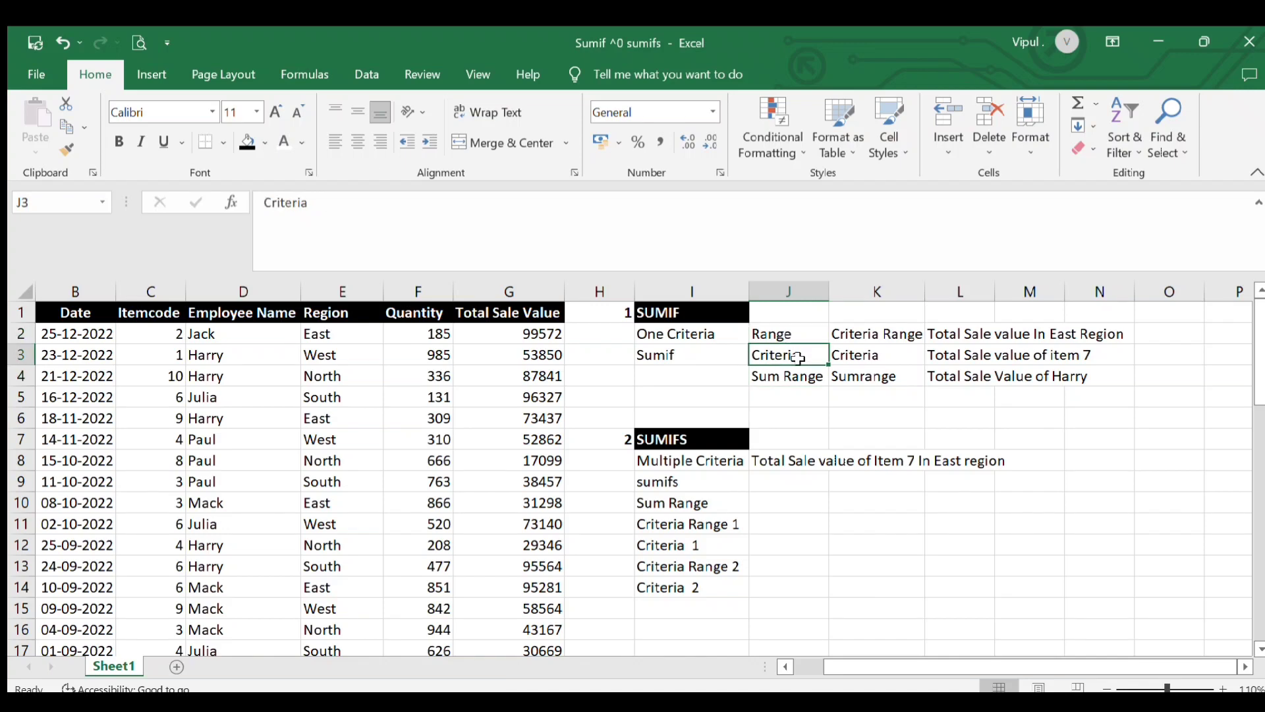
left_click(803, 377)
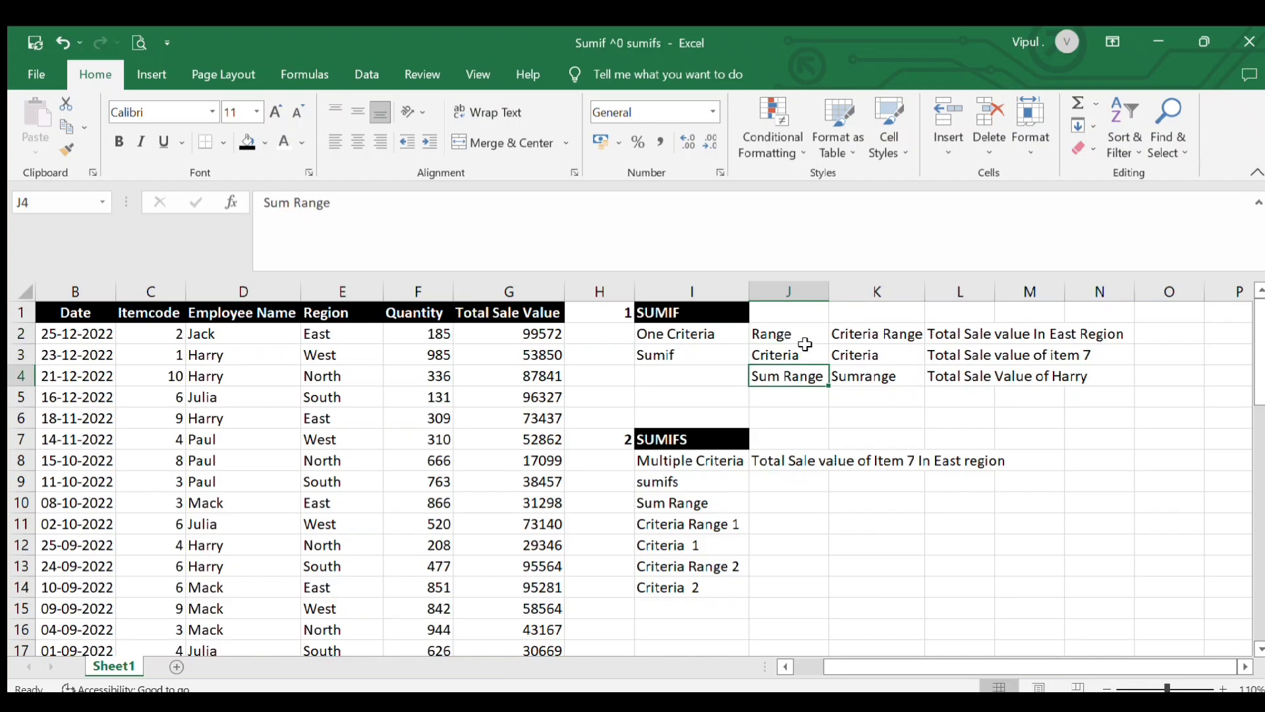
left_click(689, 315)
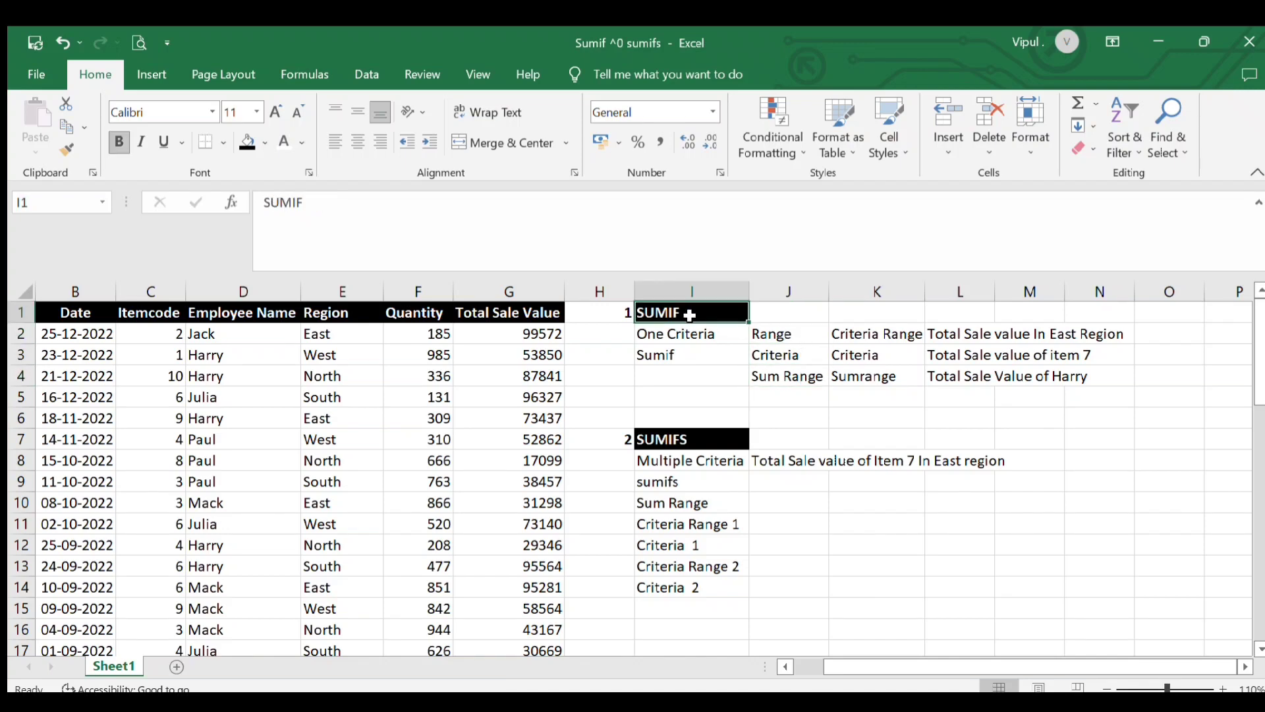
left_click(760, 335)
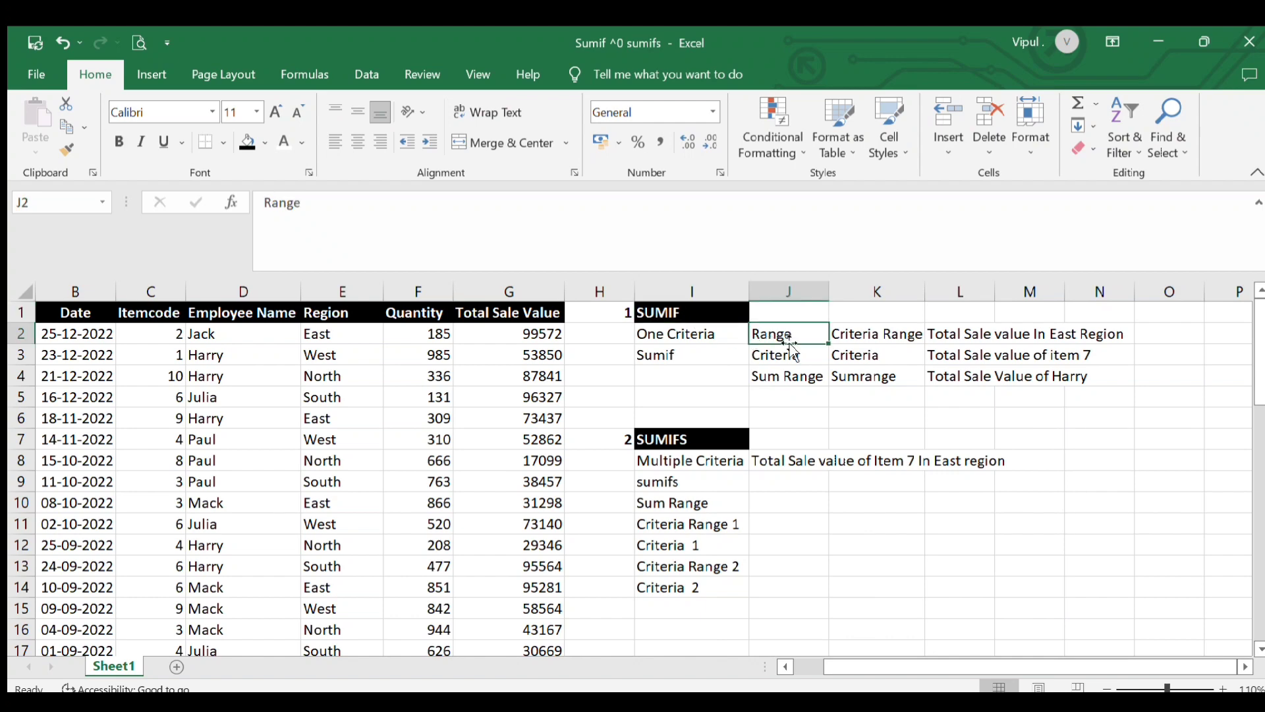
double_click(856, 337)
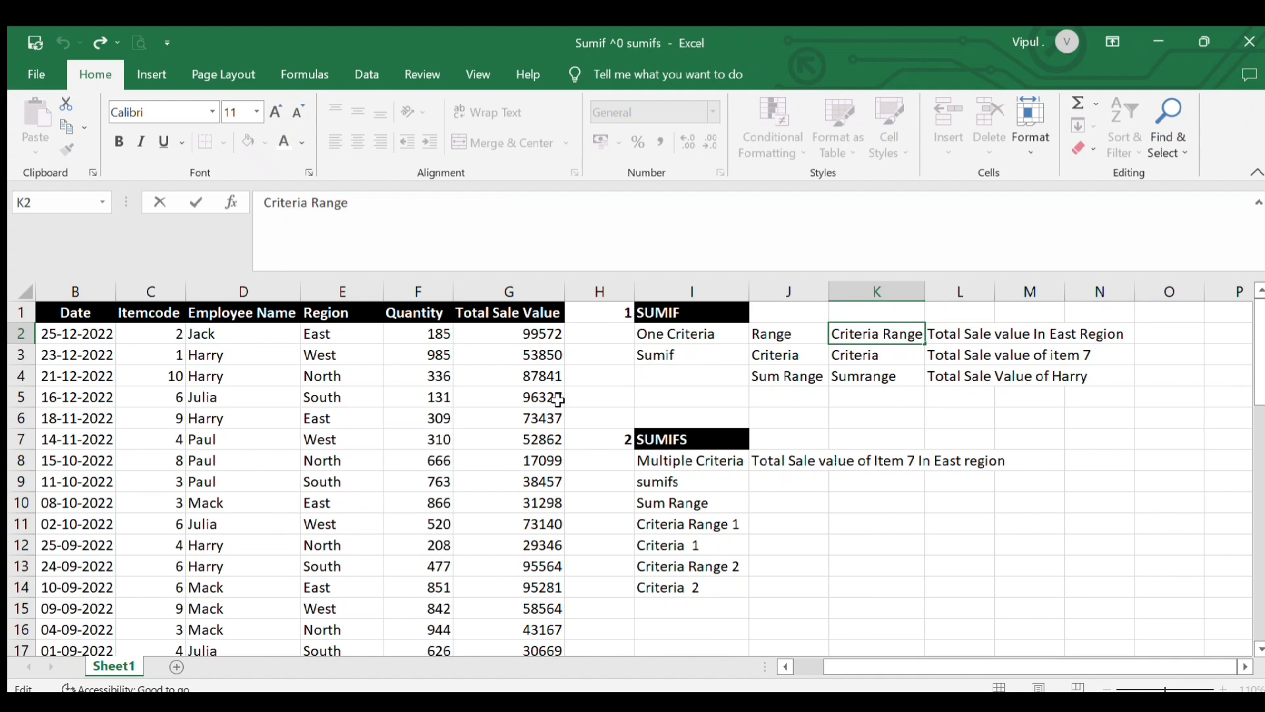
left_click(522, 414)
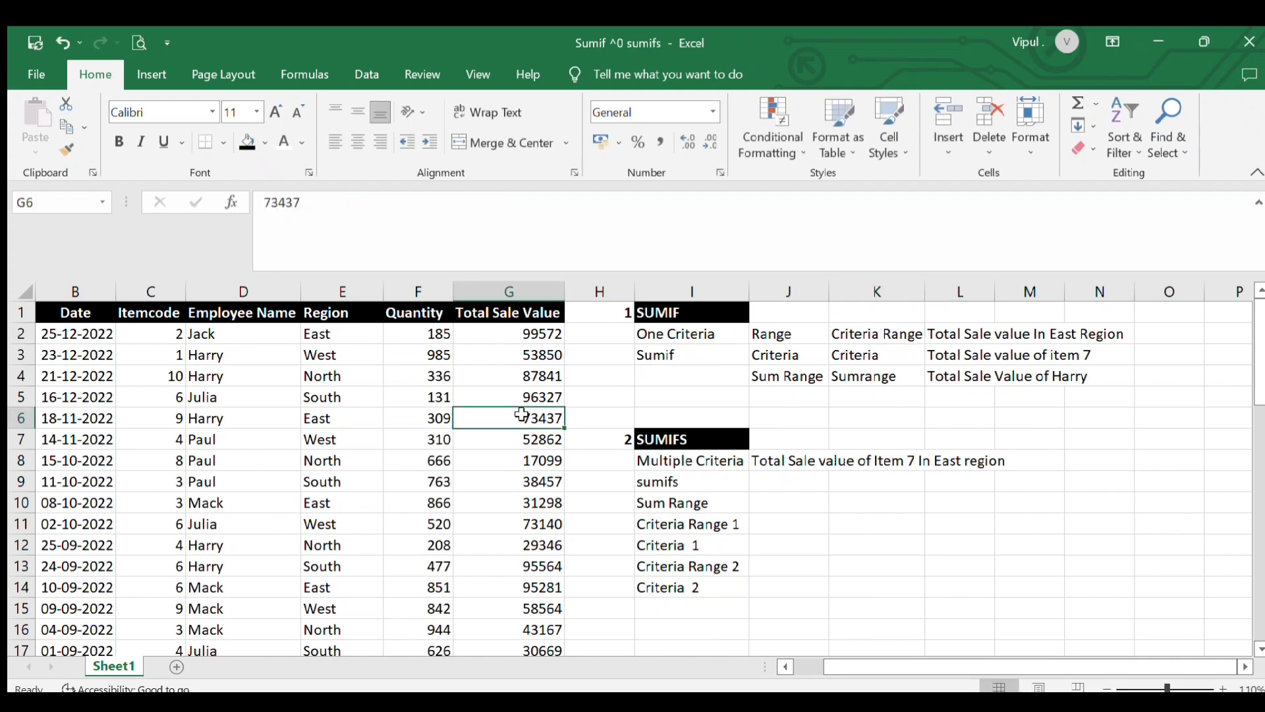
scroll(521, 414, "down", 5)
scroll(522, 413, "up", 5)
left_click(243, 404)
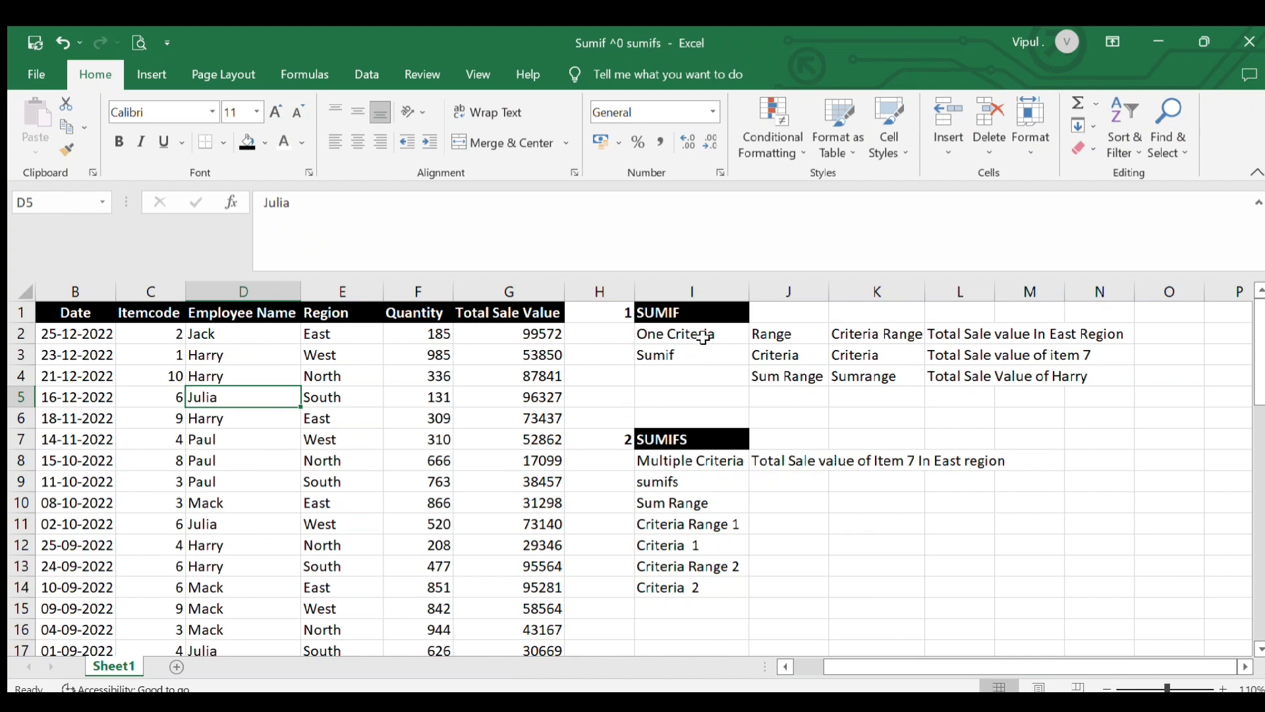
left_click(845, 351)
left_click(778, 333)
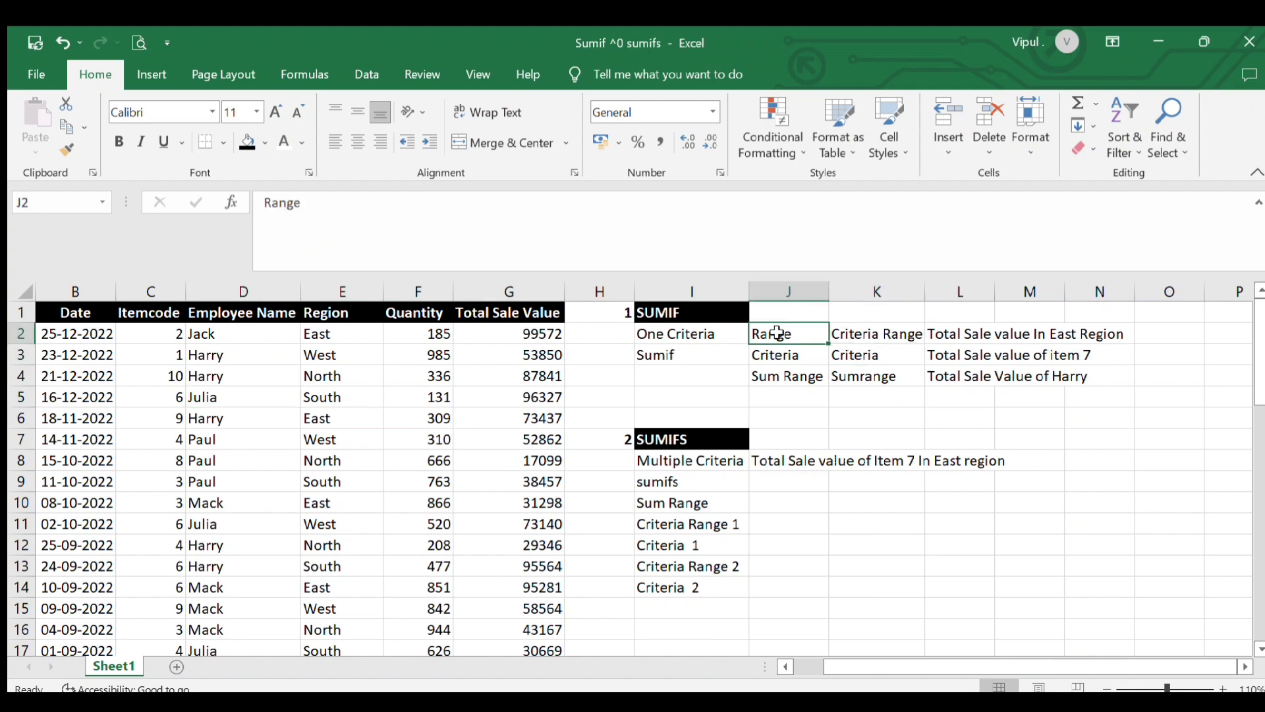
left_click(855, 339)
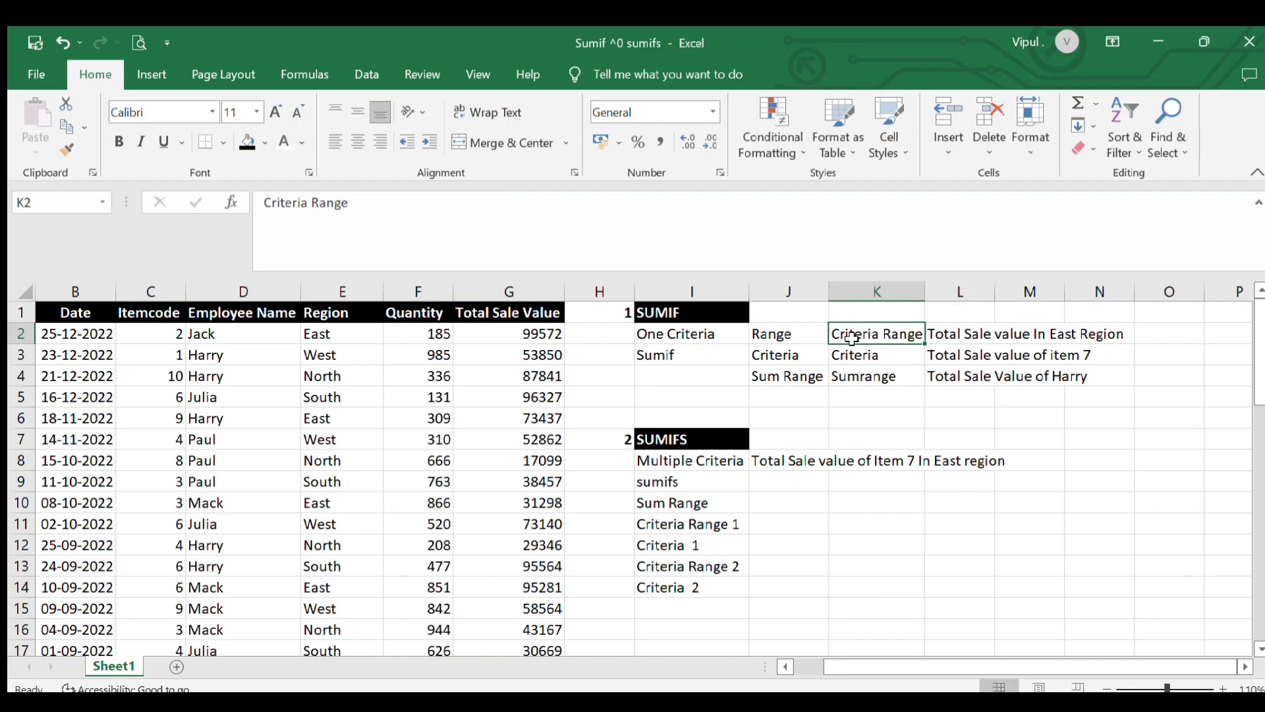
left_click(793, 355)
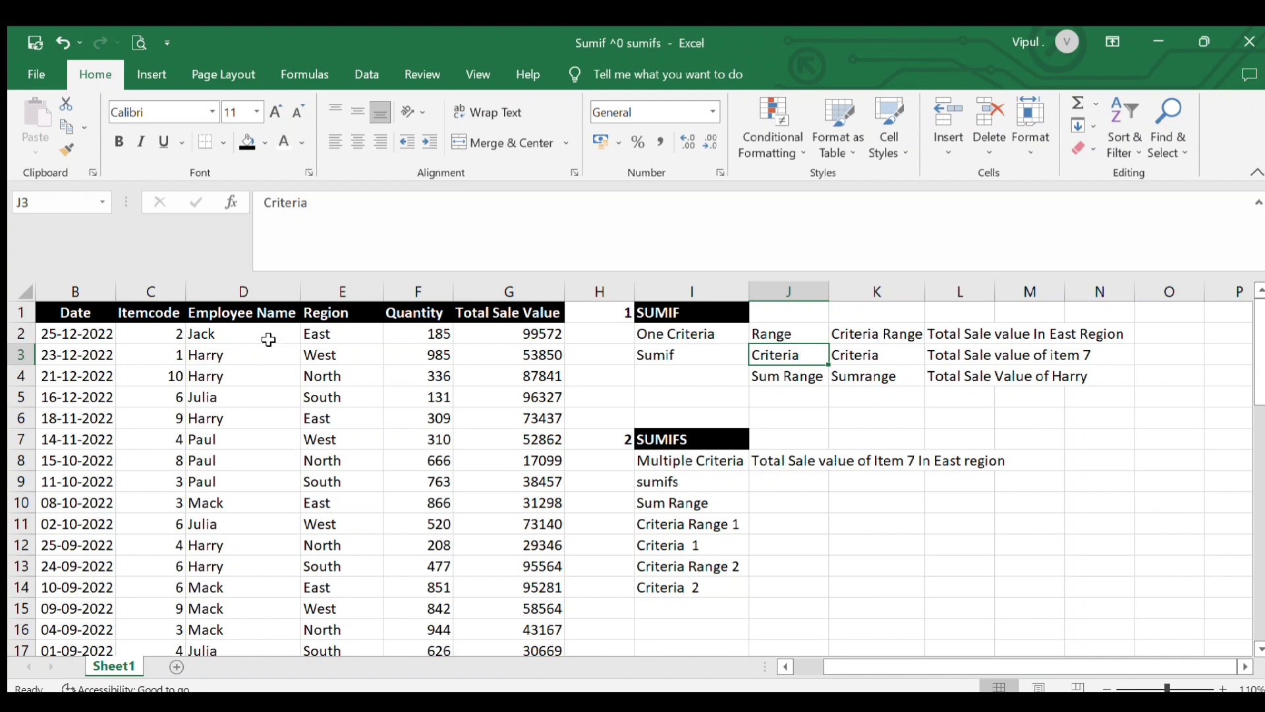
Inspect the Total Sale Value entries in column G against the East Region question in L2
left_click(860, 351)
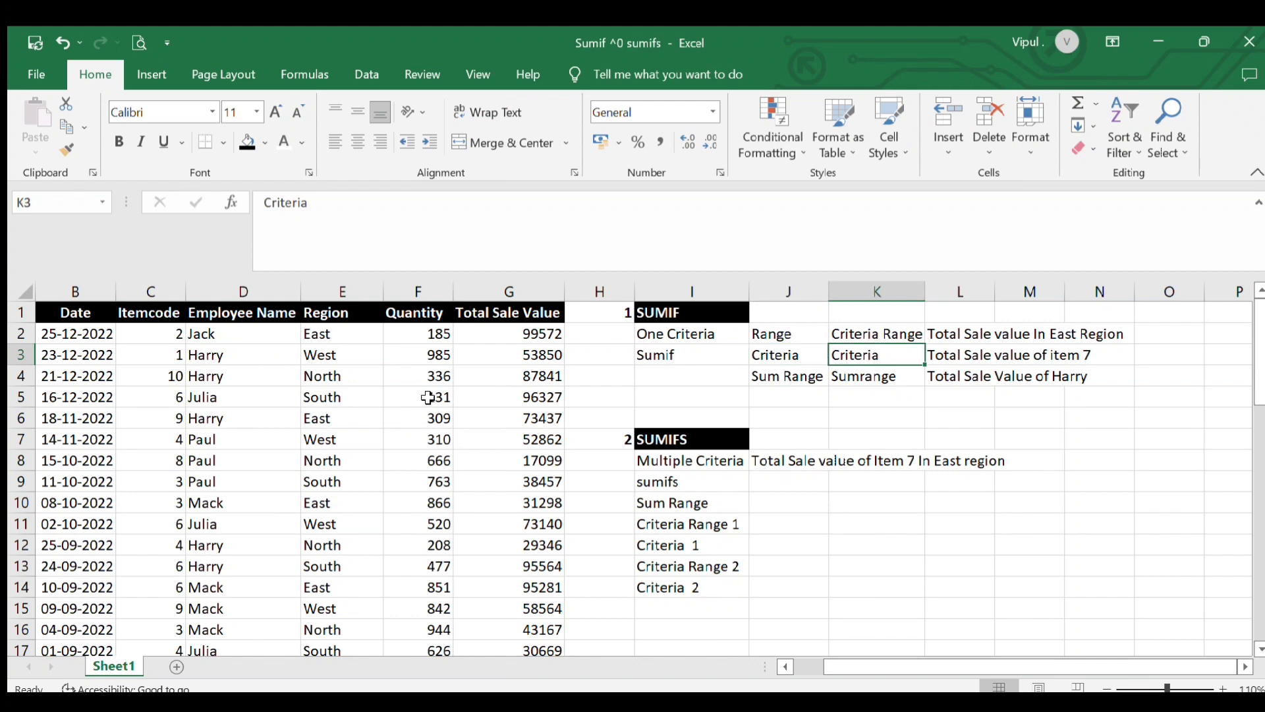
left_click(493, 453)
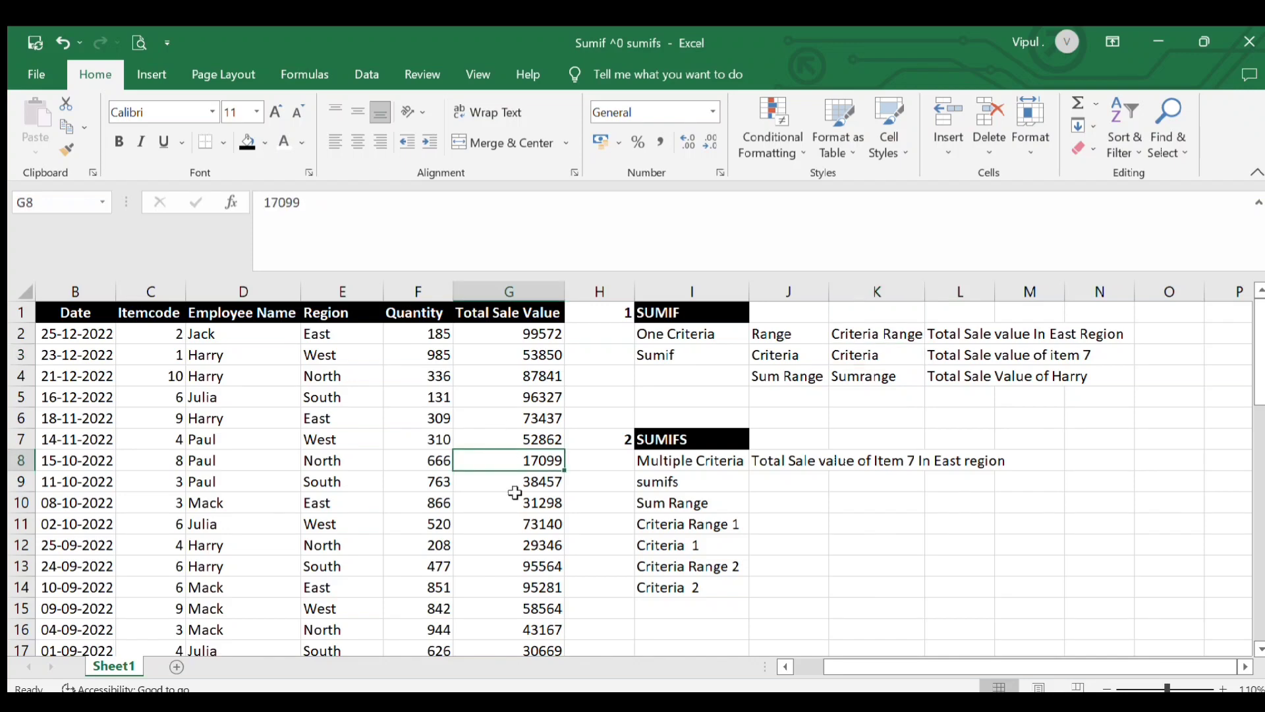
scroll(513, 476, "down", 3)
scroll(512, 477, "up", 3)
left_click(953, 338)
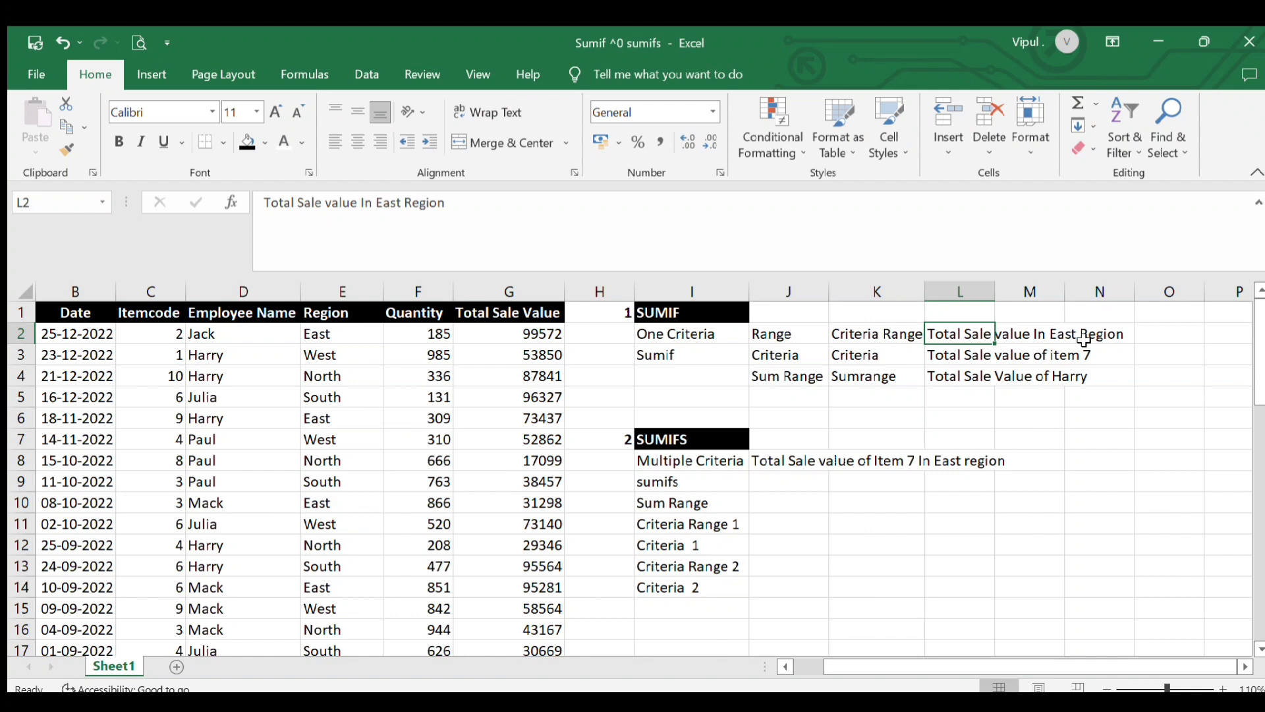
left_click(519, 338)
left_click(516, 445)
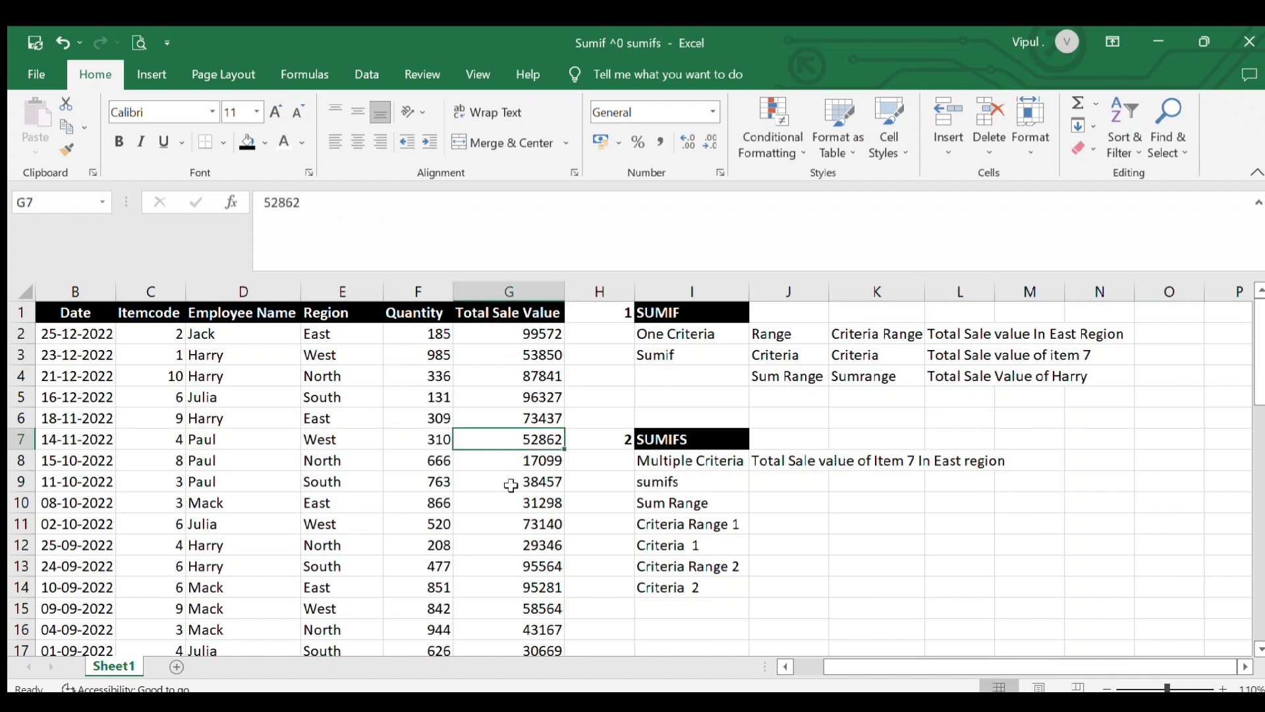
left_click(516, 487)
left_click(515, 552)
left_click(508, 606)
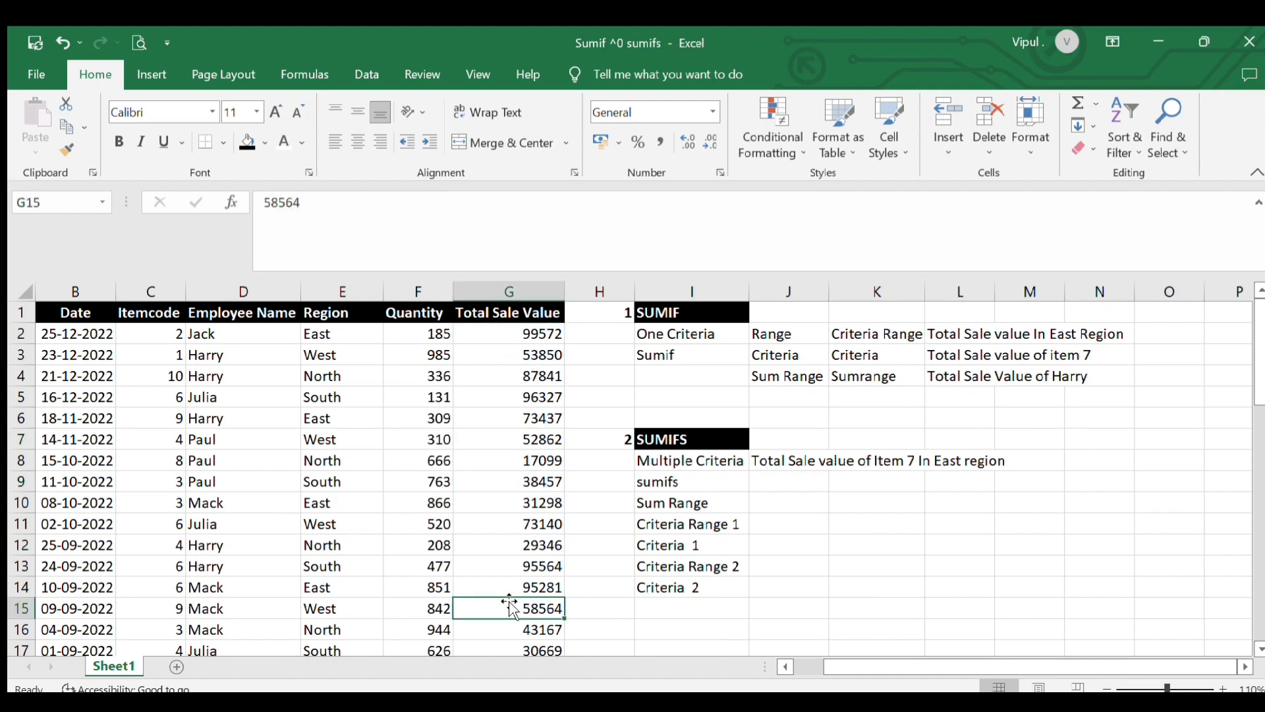
Check the individual Region values down column E and highlight the whole Region column
left_click(330, 340)
left_click(336, 485)
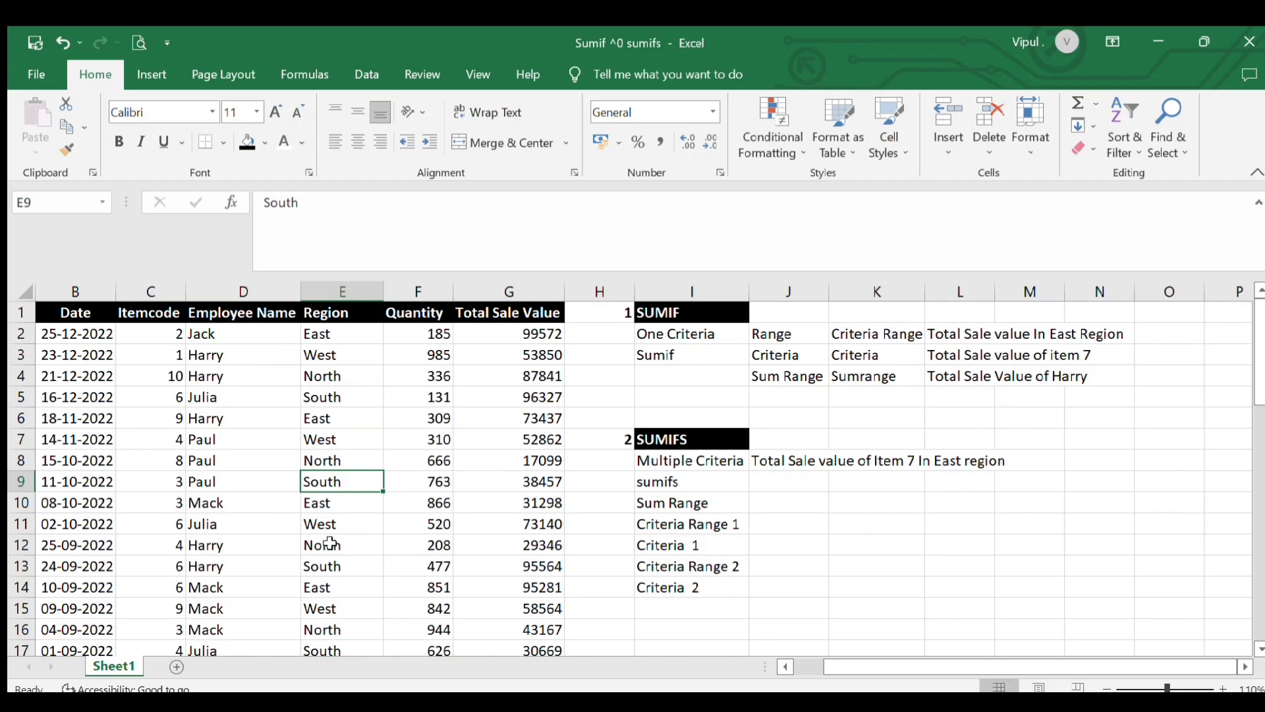
left_click(504, 480)
left_click(501, 374)
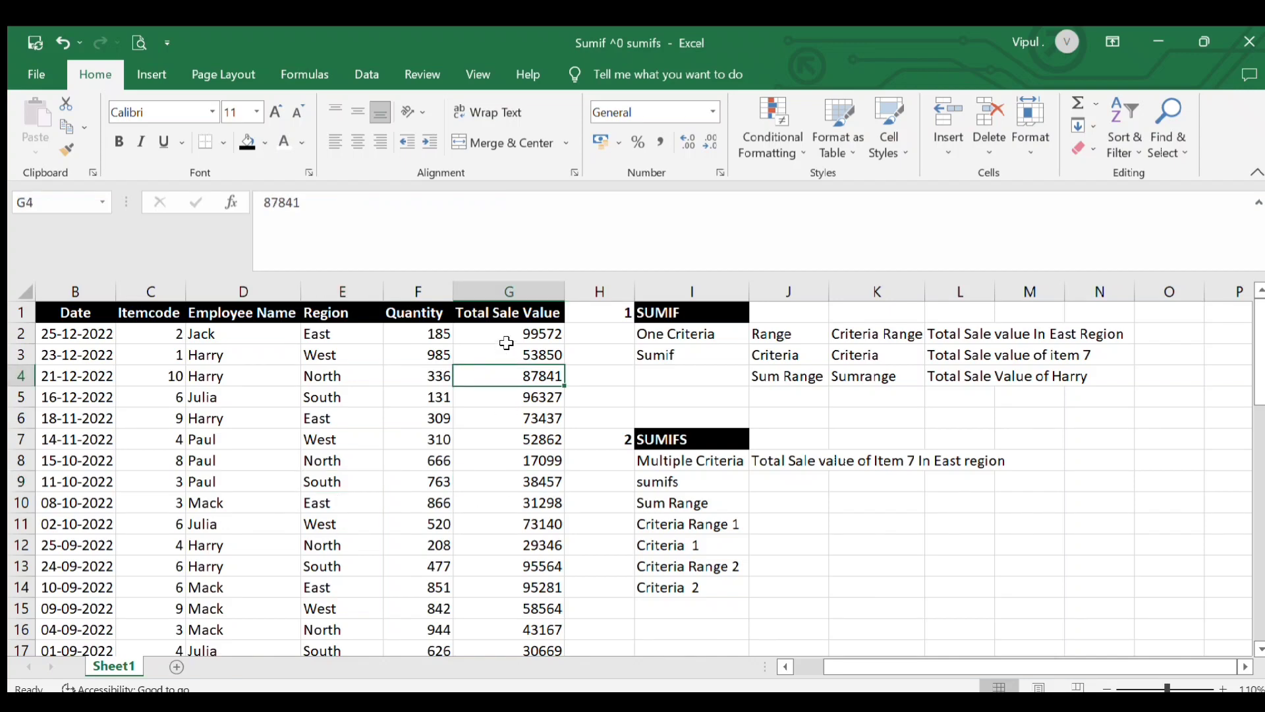
left_click(361, 499)
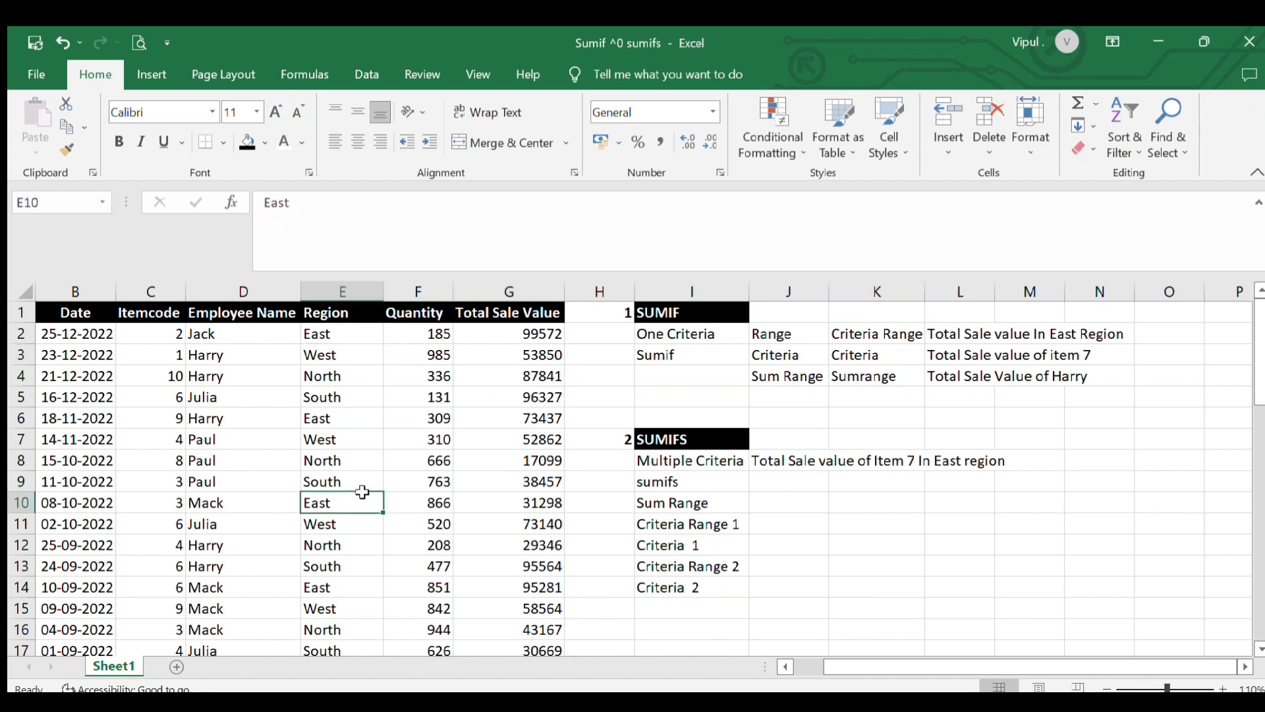
left_click(360, 355)
left_click(342, 459)
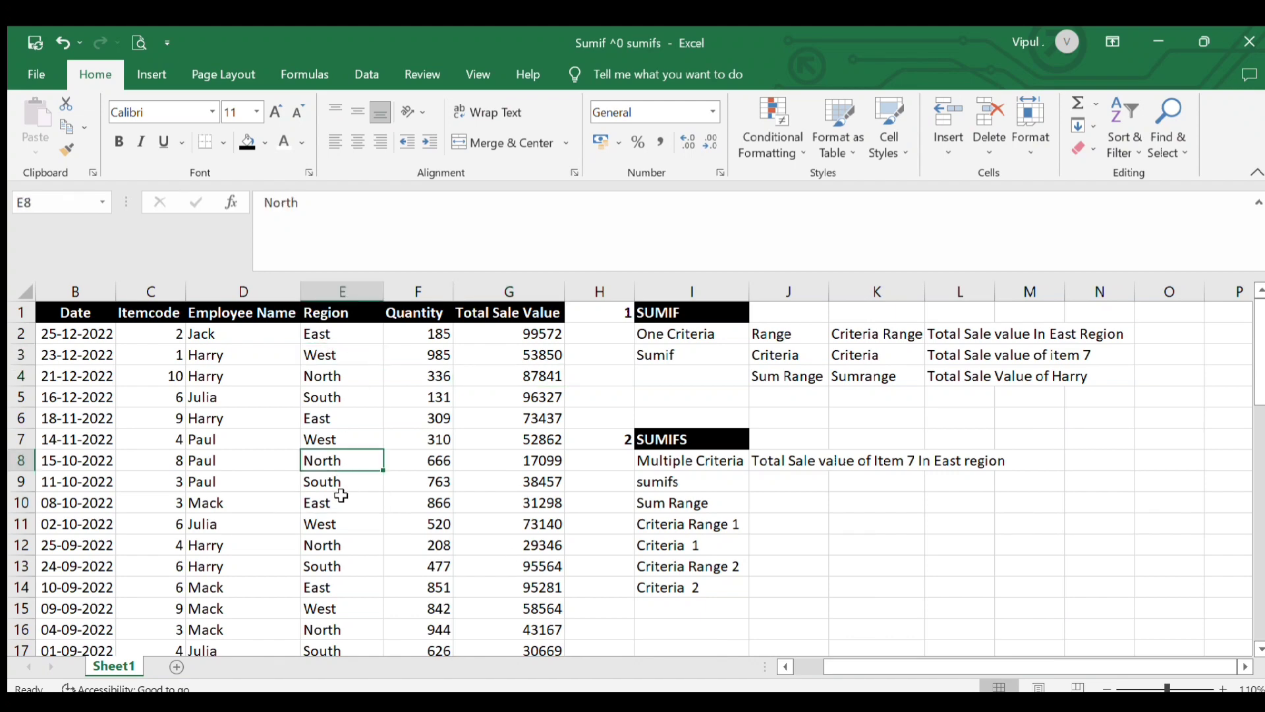
left_click(341, 501)
left_click(346, 526)
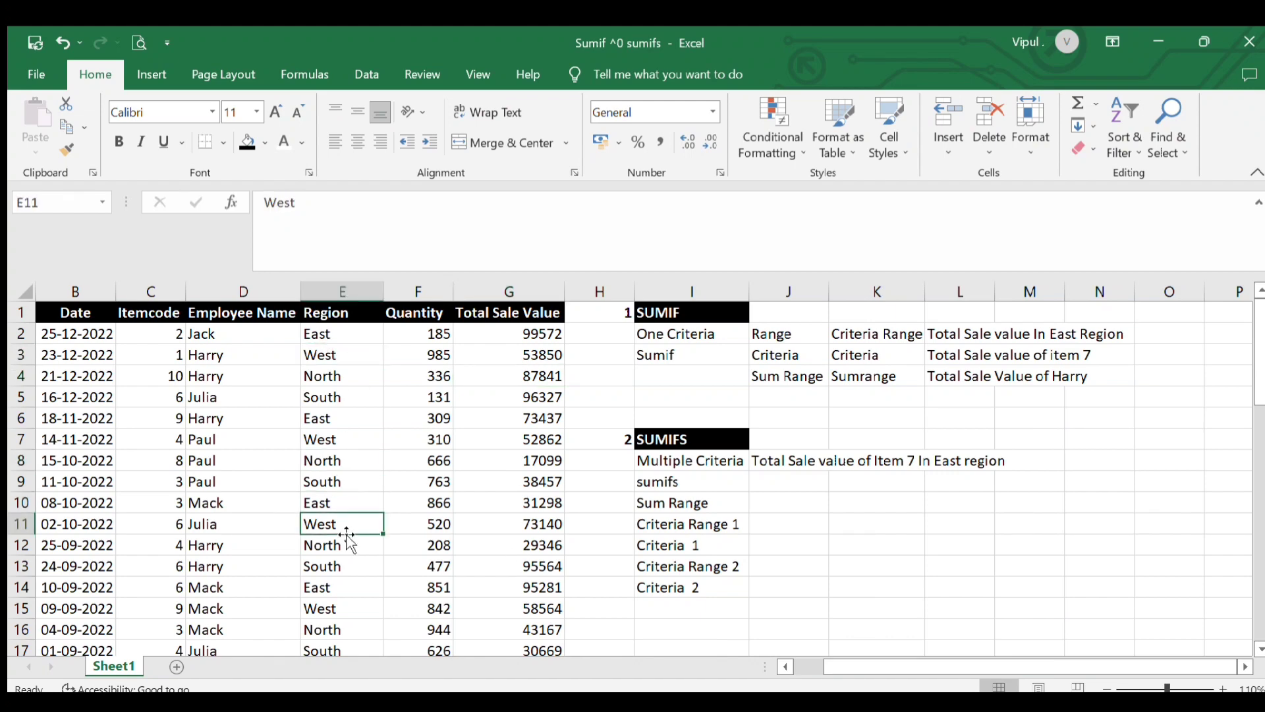
left_click(362, 331)
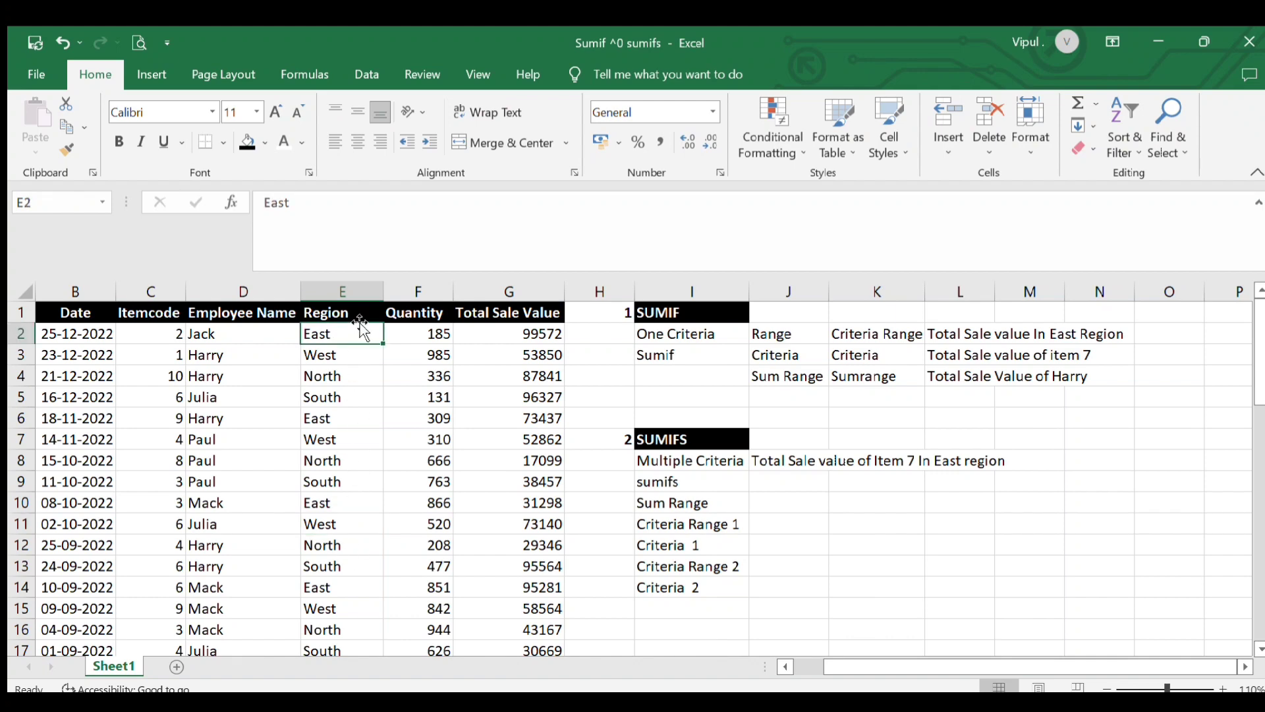
left_click(363, 294)
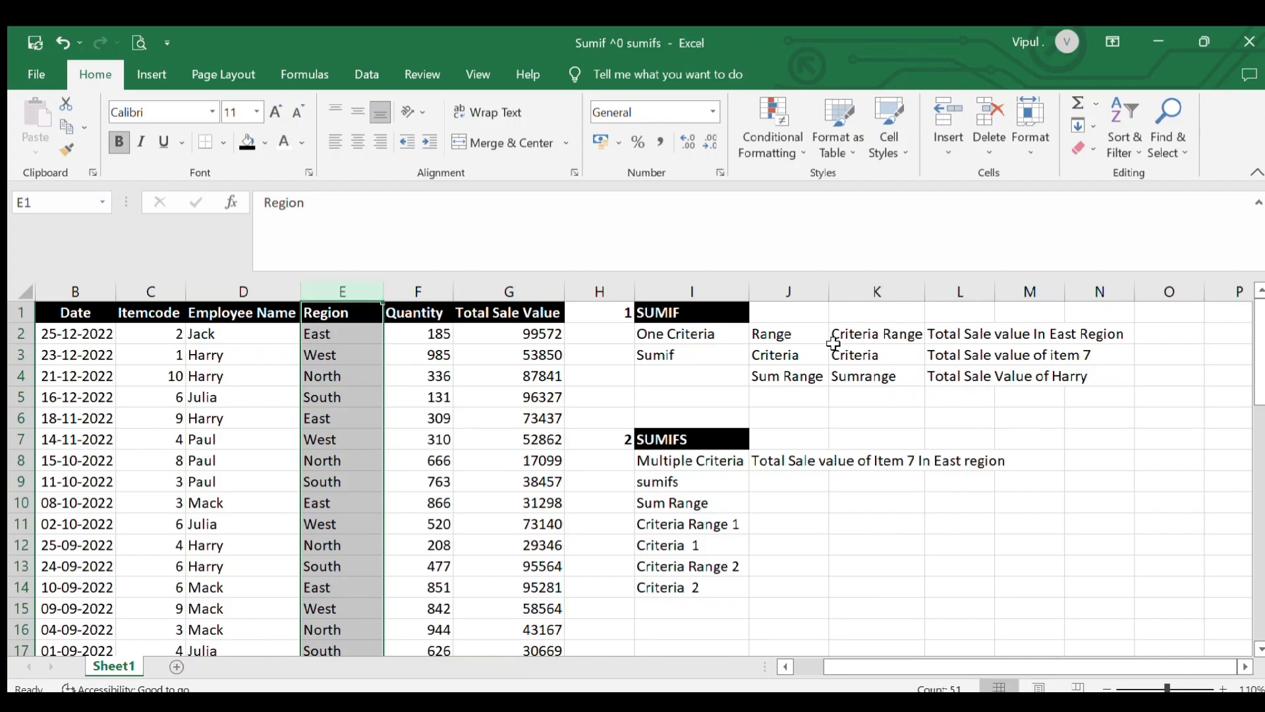
Compare the Region and Total Sale Value columns as the range and sum range for the East Region question
left_click(936, 339)
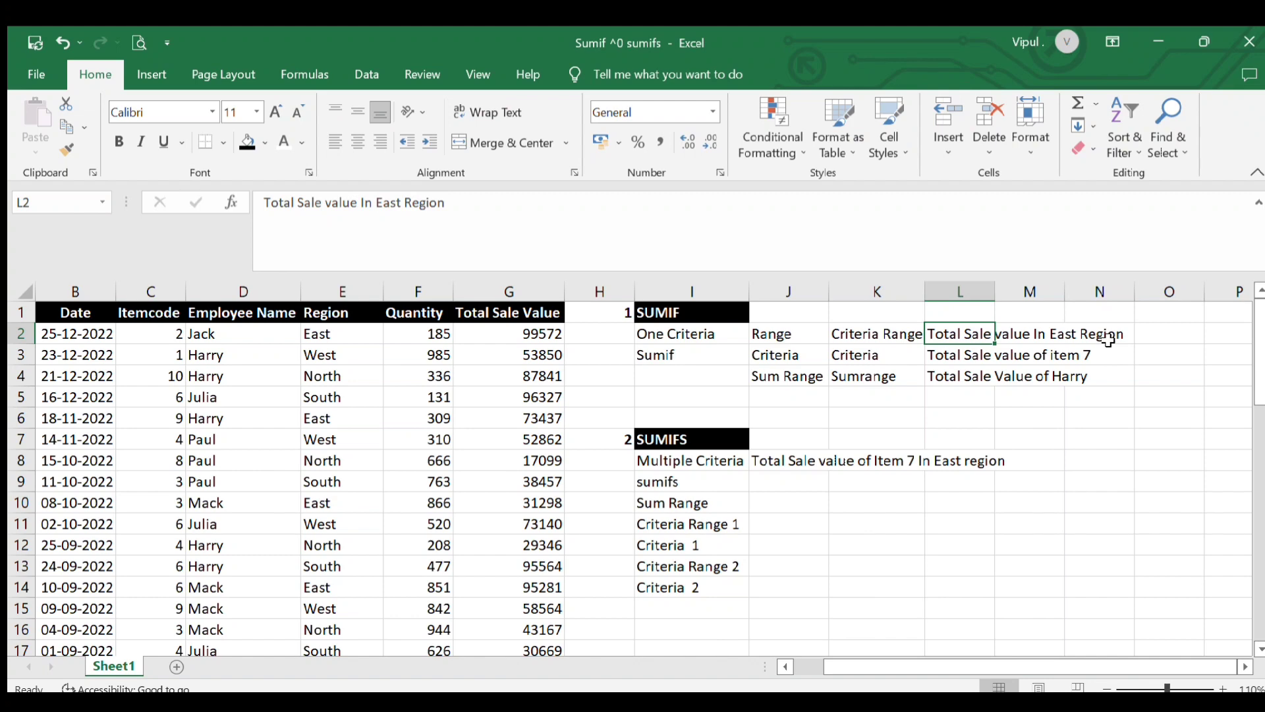
left_click(547, 309)
key("ctrl+shift+Down")
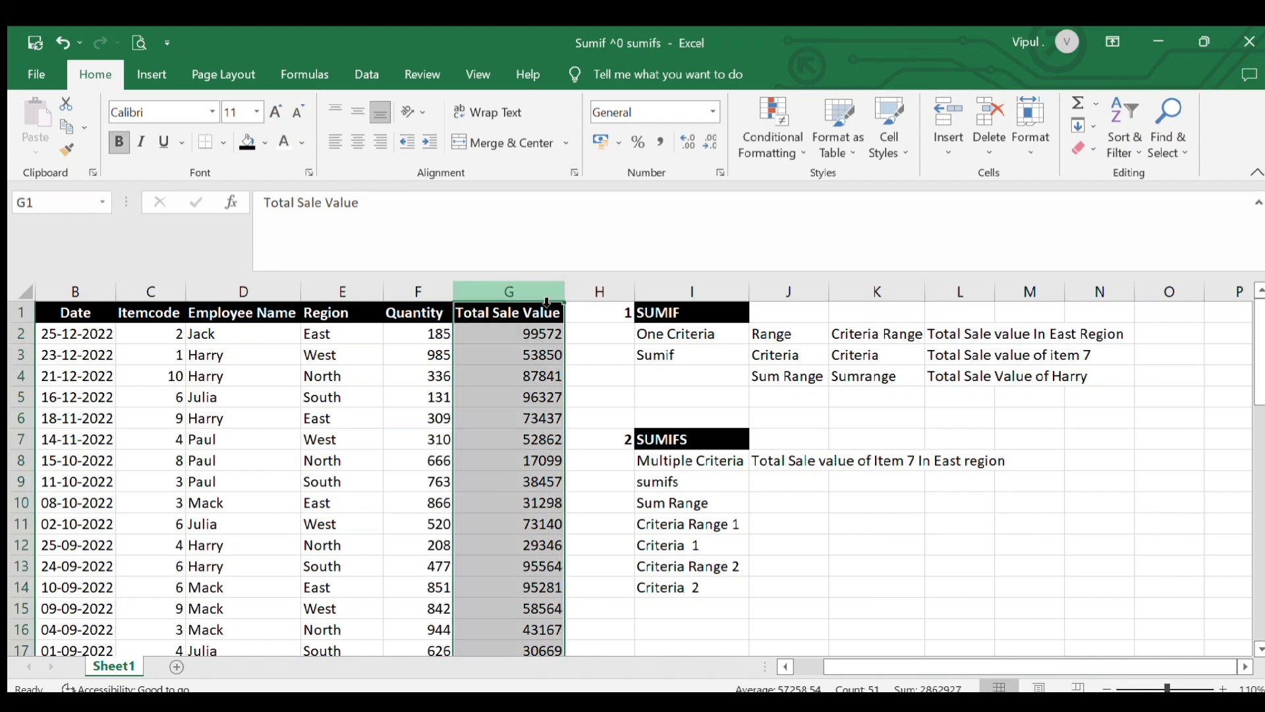
left_click(364, 301)
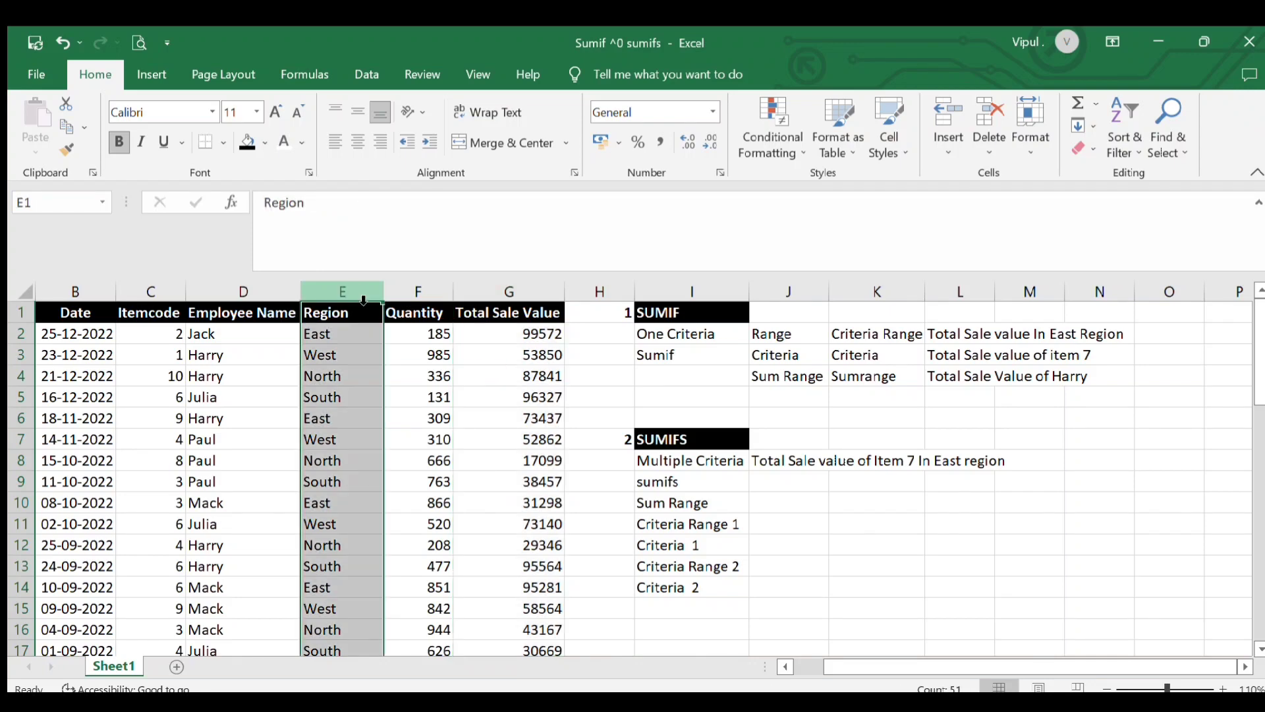
left_click(512, 303)
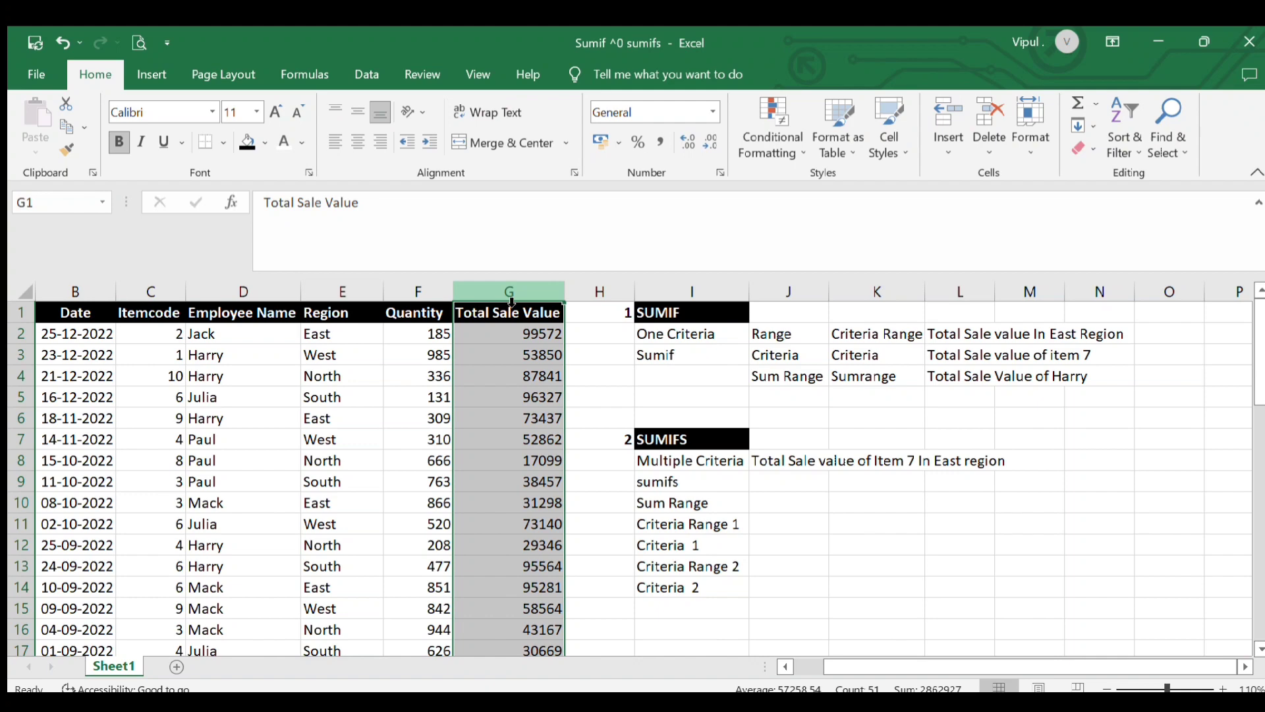
left_click(356, 292)
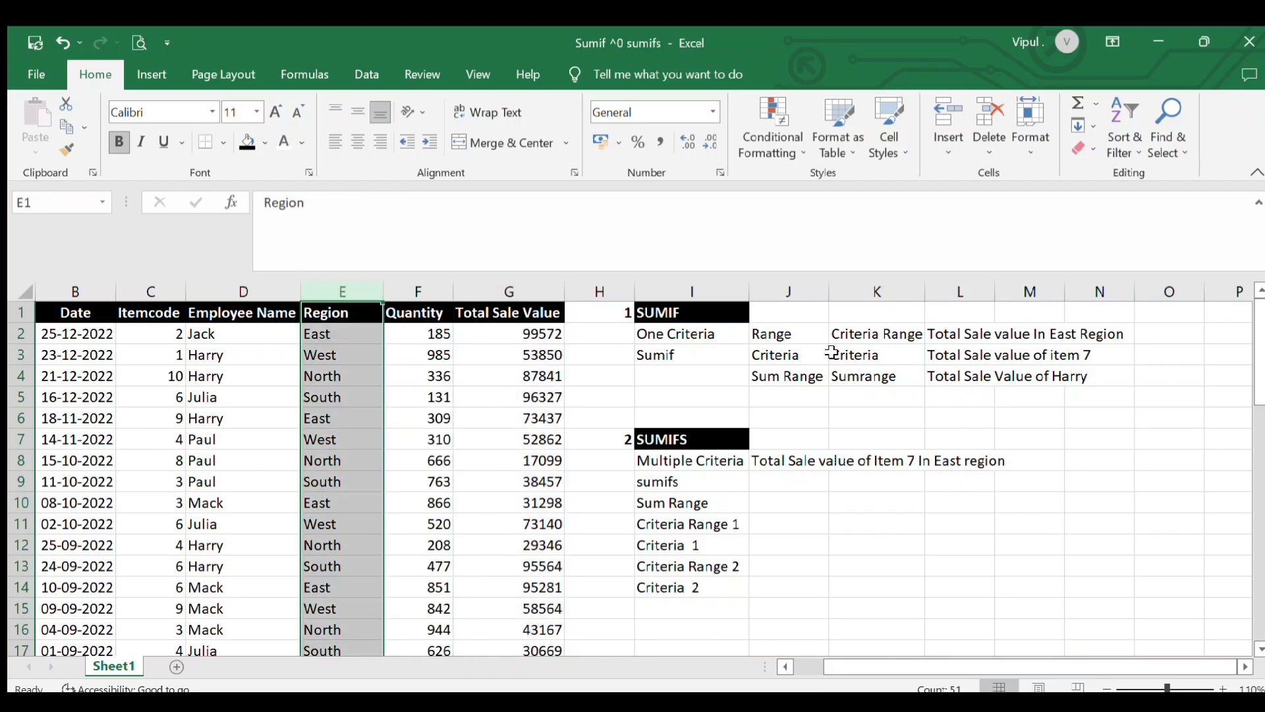
Revisit the Range, Criteria Range, Criteria and Sumrange labels in columns J and K
left_click(808, 337)
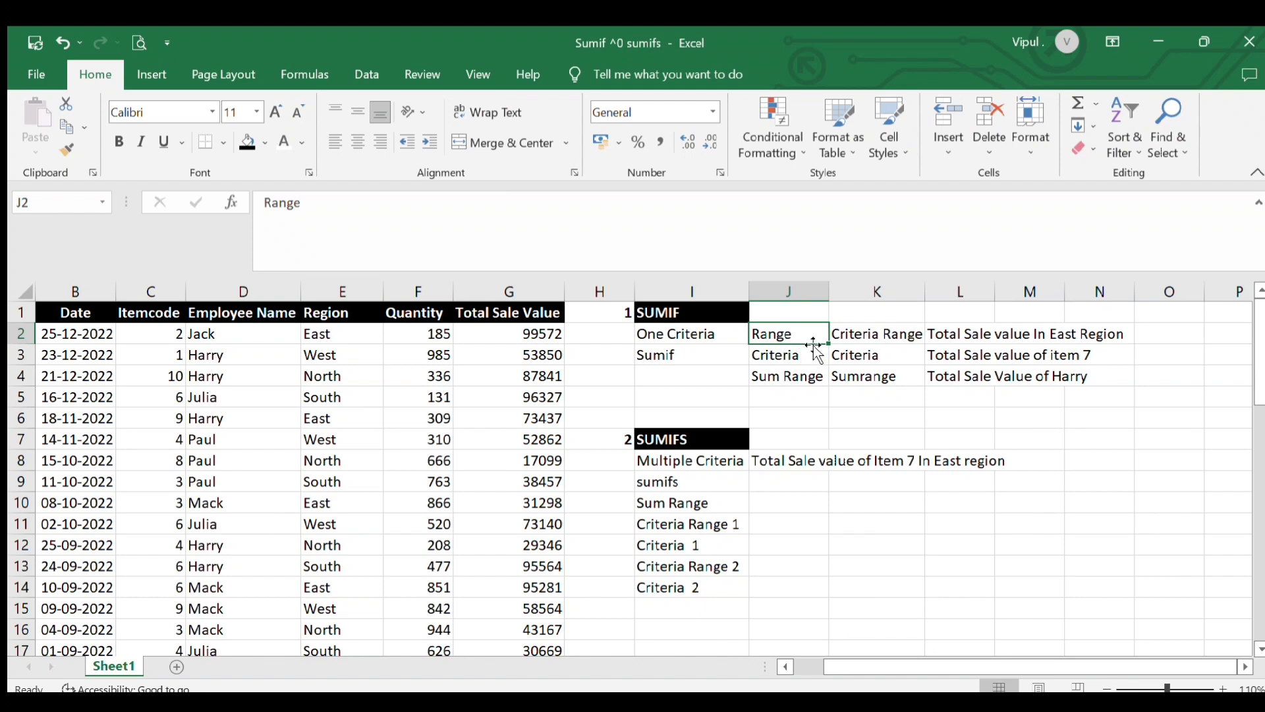
left_click(863, 338)
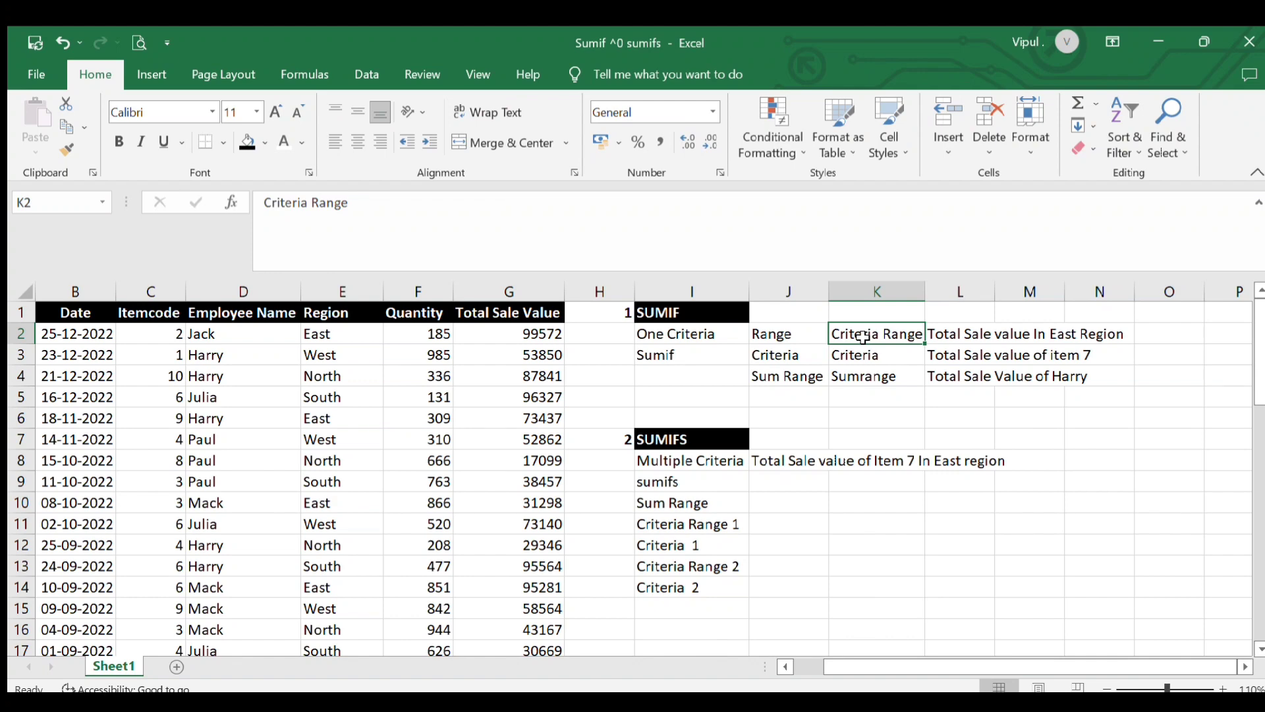
key("shift+Down")
key("shift+Down")
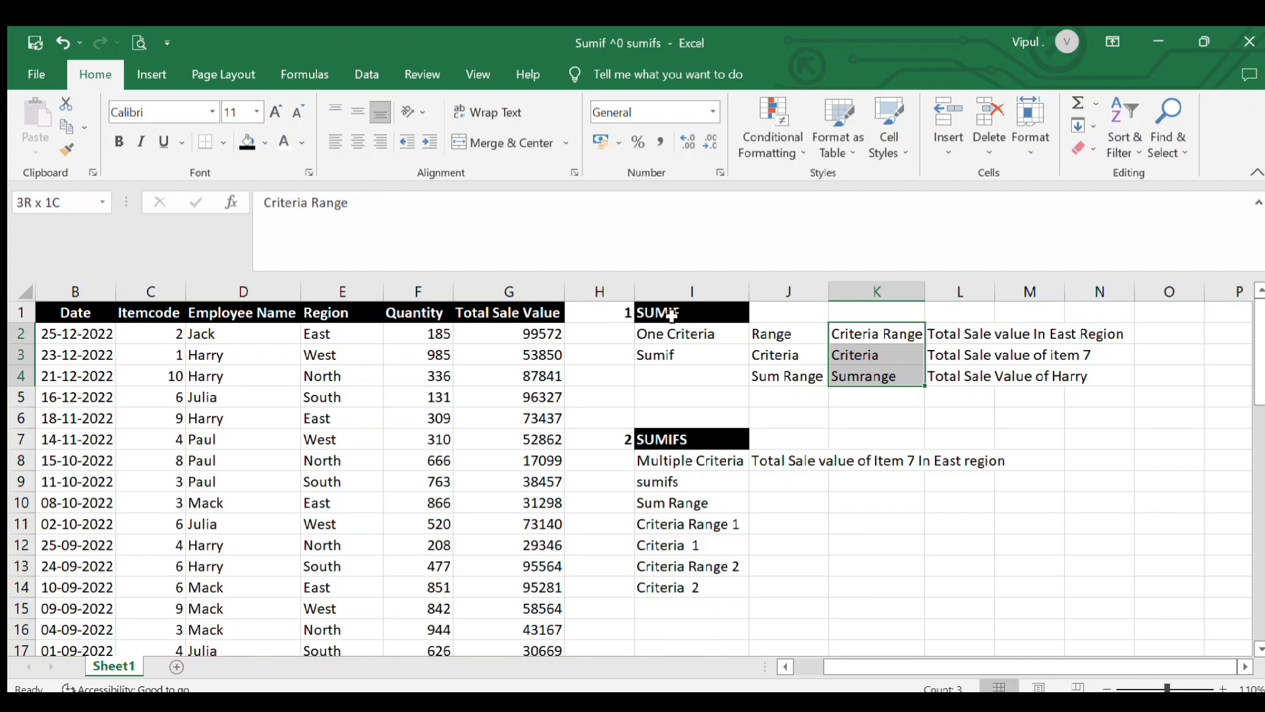
left_click(863, 337)
left_click(862, 358)
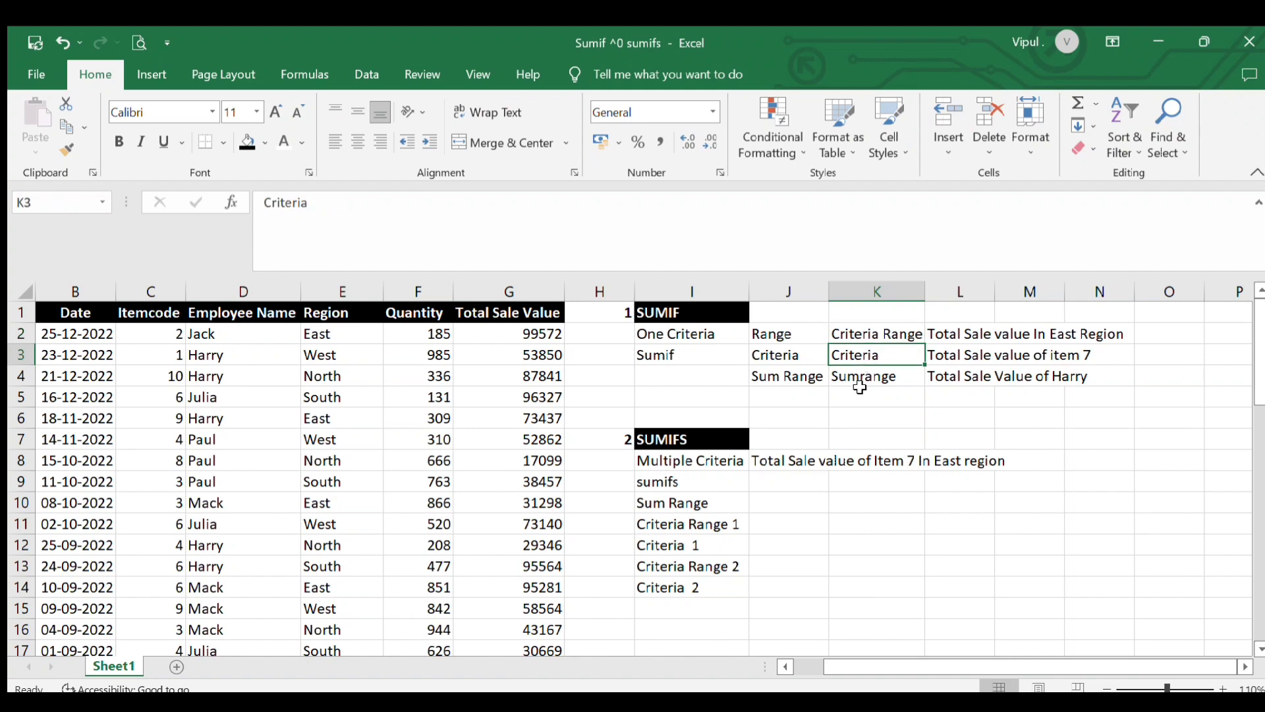
left_click(856, 376)
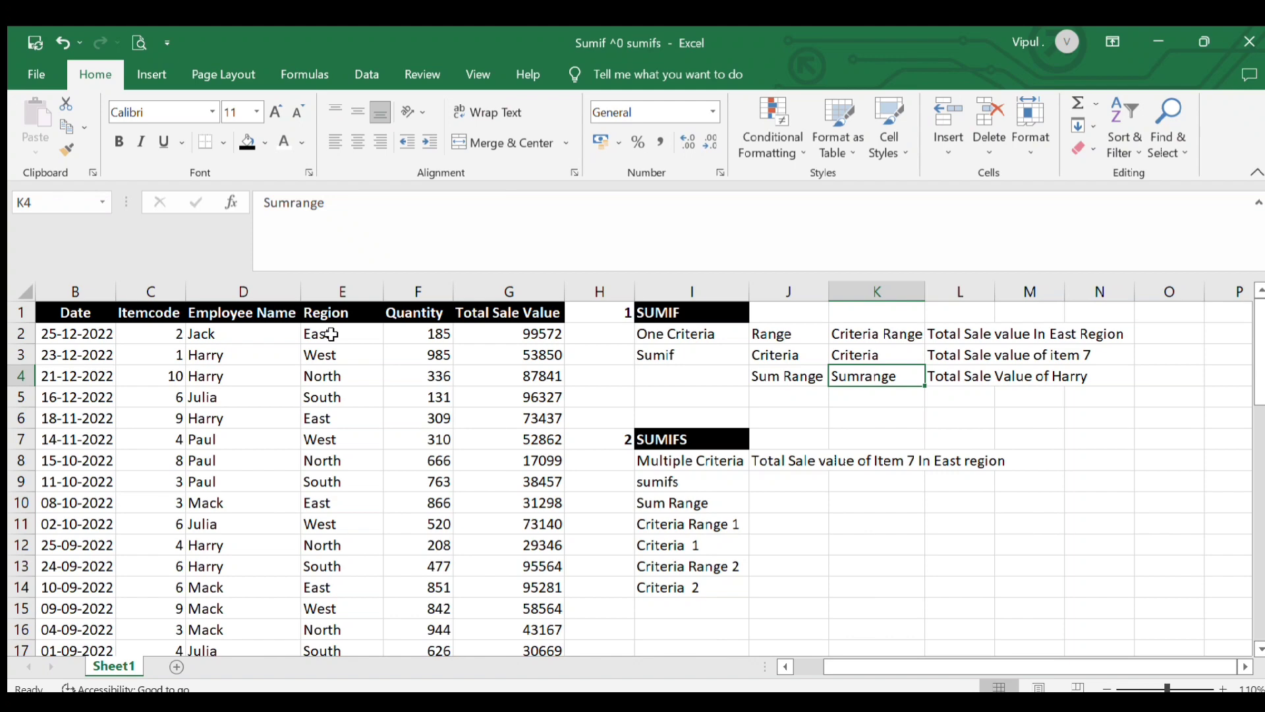
Begin a SUMIF formula in cell O2 beside the East Region question, starting its range at E2
left_click(1173, 332)
scroll(1148, 469, "right", 1)
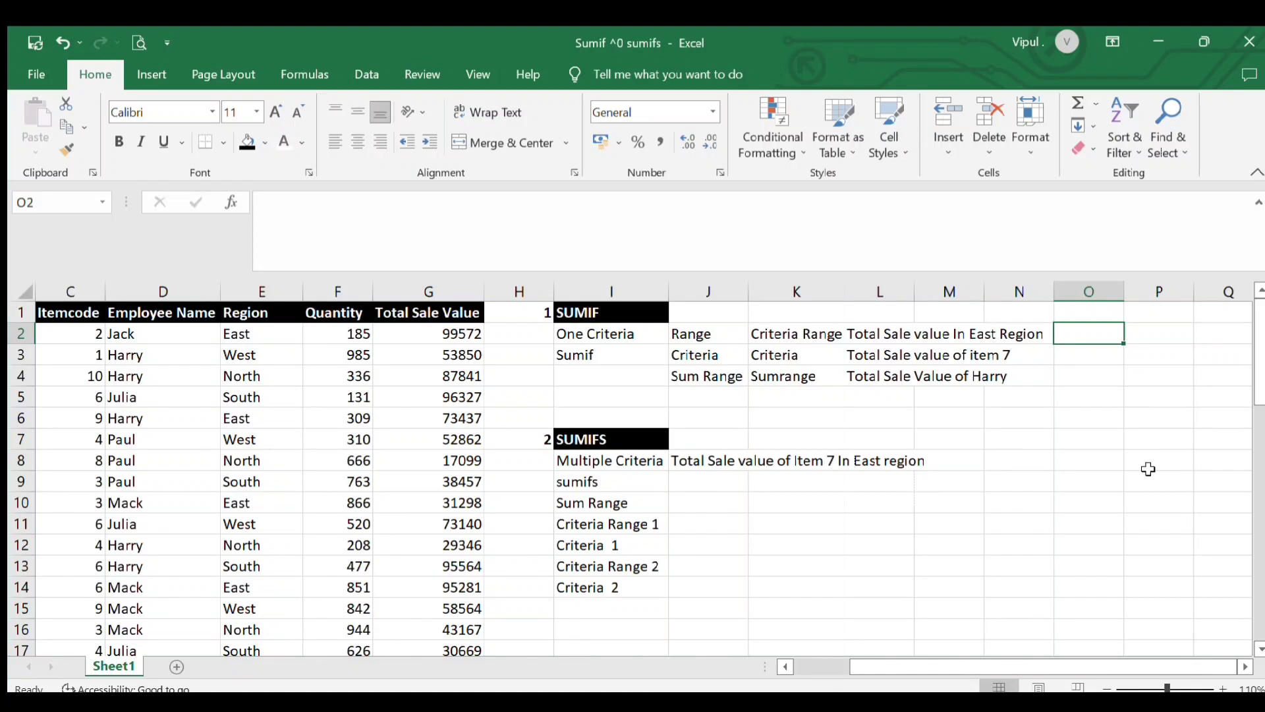
type("=")
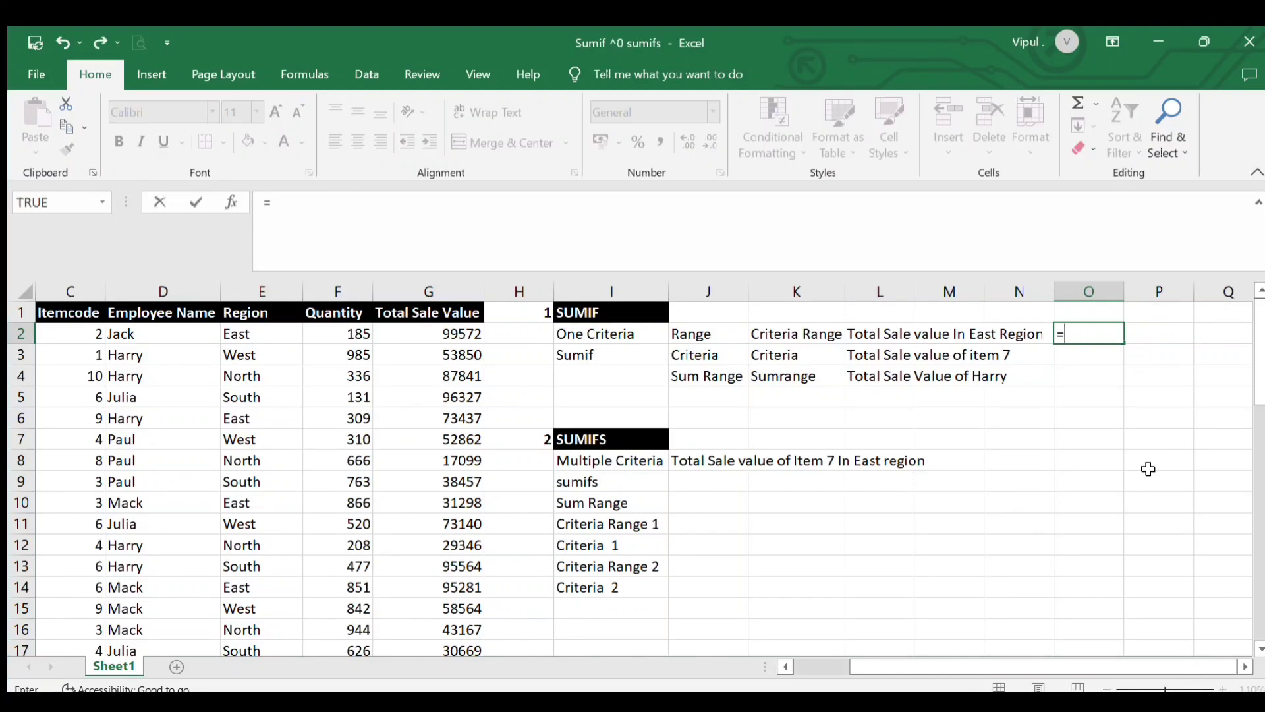
type("sumif(")
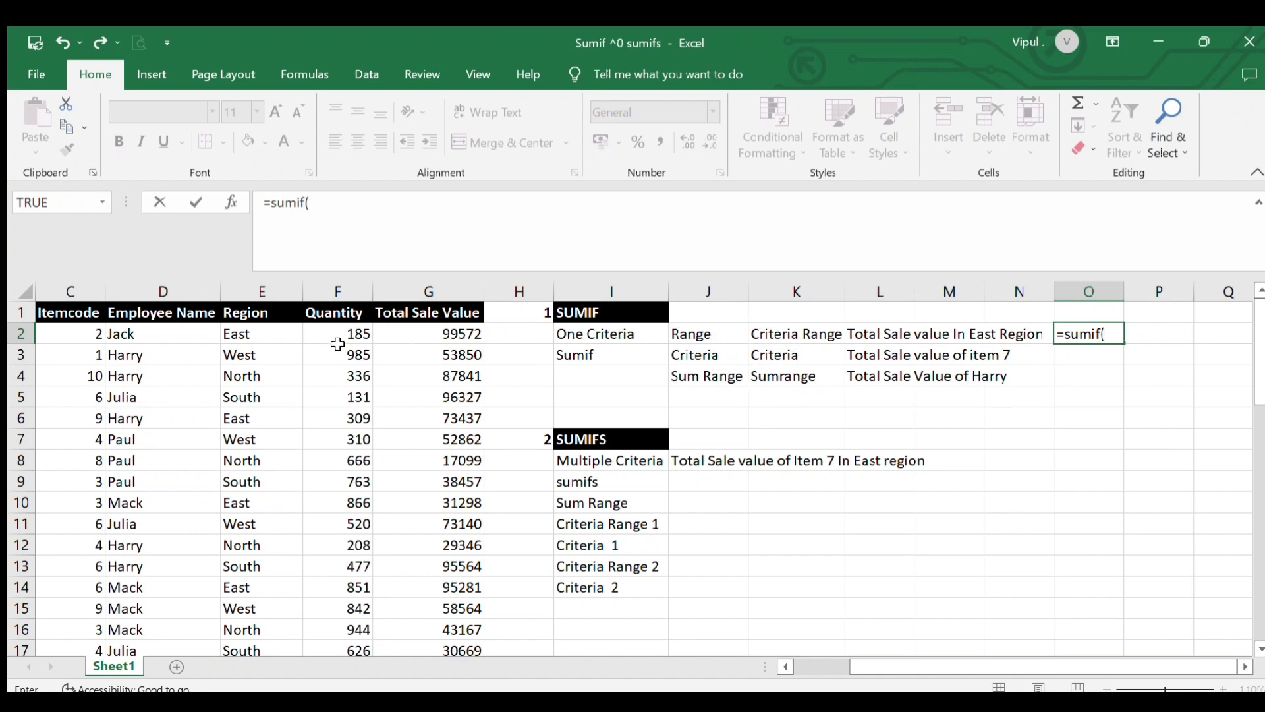
left_click(275, 334)
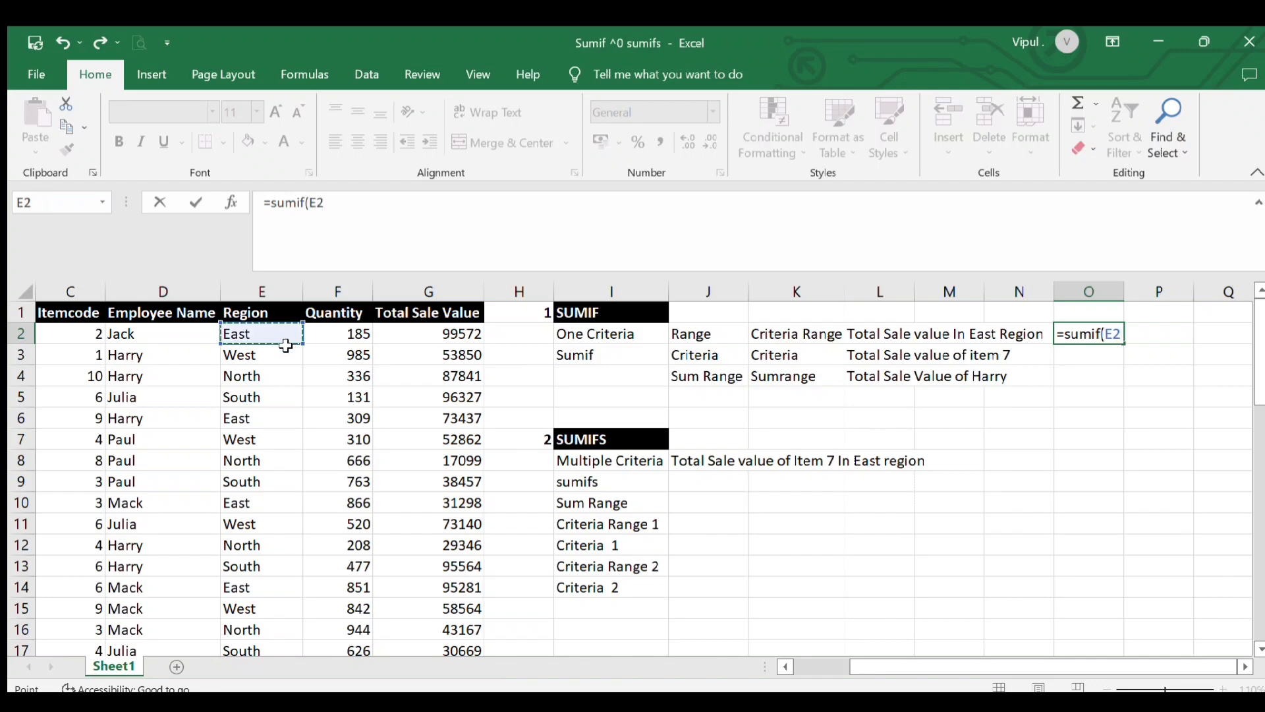
left_click(1092, 339)
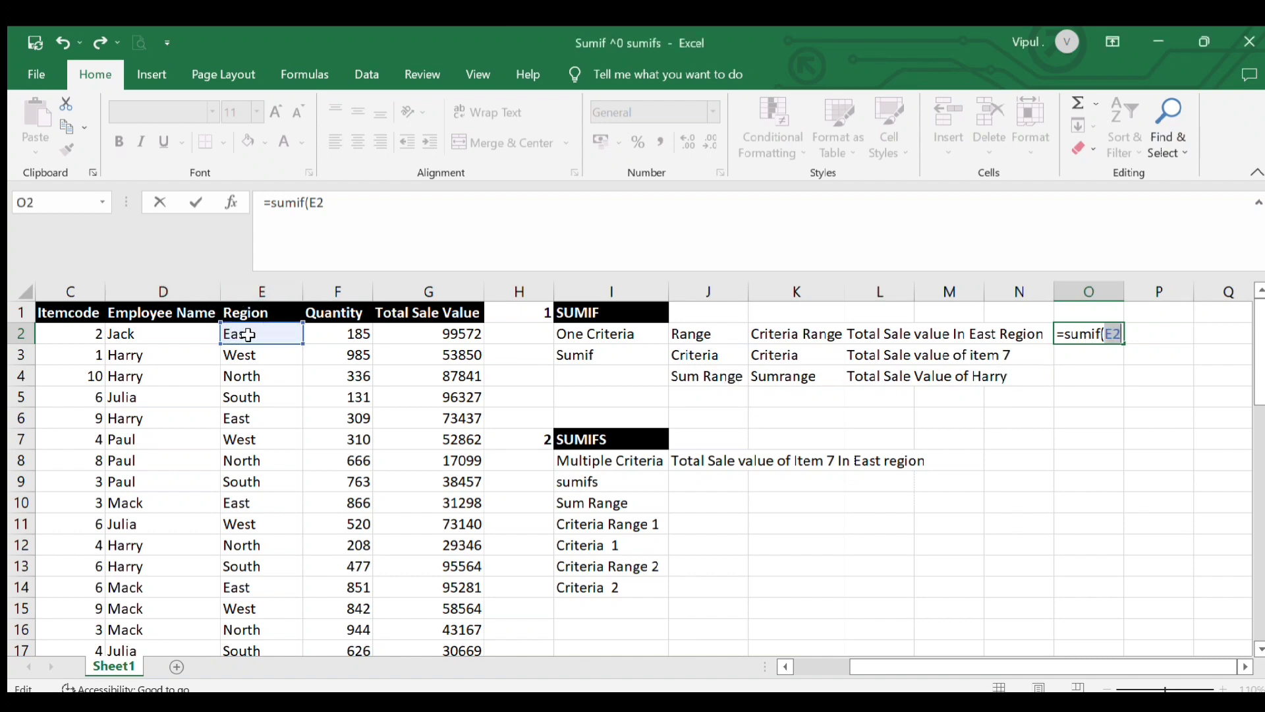
left_click(268, 354)
left_click(268, 337)
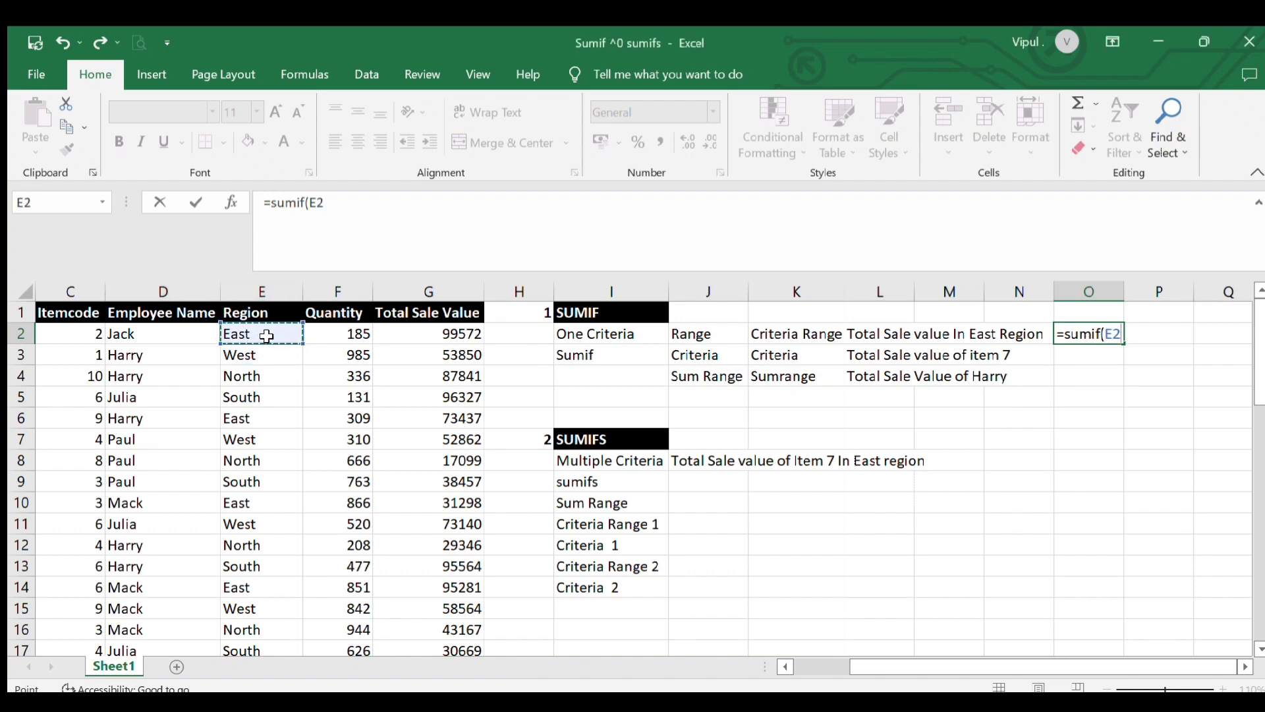
Extend the SUMIF range to the Region cells E2:E51
key("shift+Down")
key("shift+Down")
key("shift+Down")
key("shift+Down")
key("shift+Down")
key("shift+Down")
key("shift+Down")
key("shift+Down")
key("shift+Down")
key("shift+Down")
key("shift+Down")
key("shift+Down")
key("shift+Down")
key("shift+Down")
key("shift+Down")
key("shift+Down")
key("shift+Down")
key("shift+Down")
key("shift+Down")
key("shift+Down")
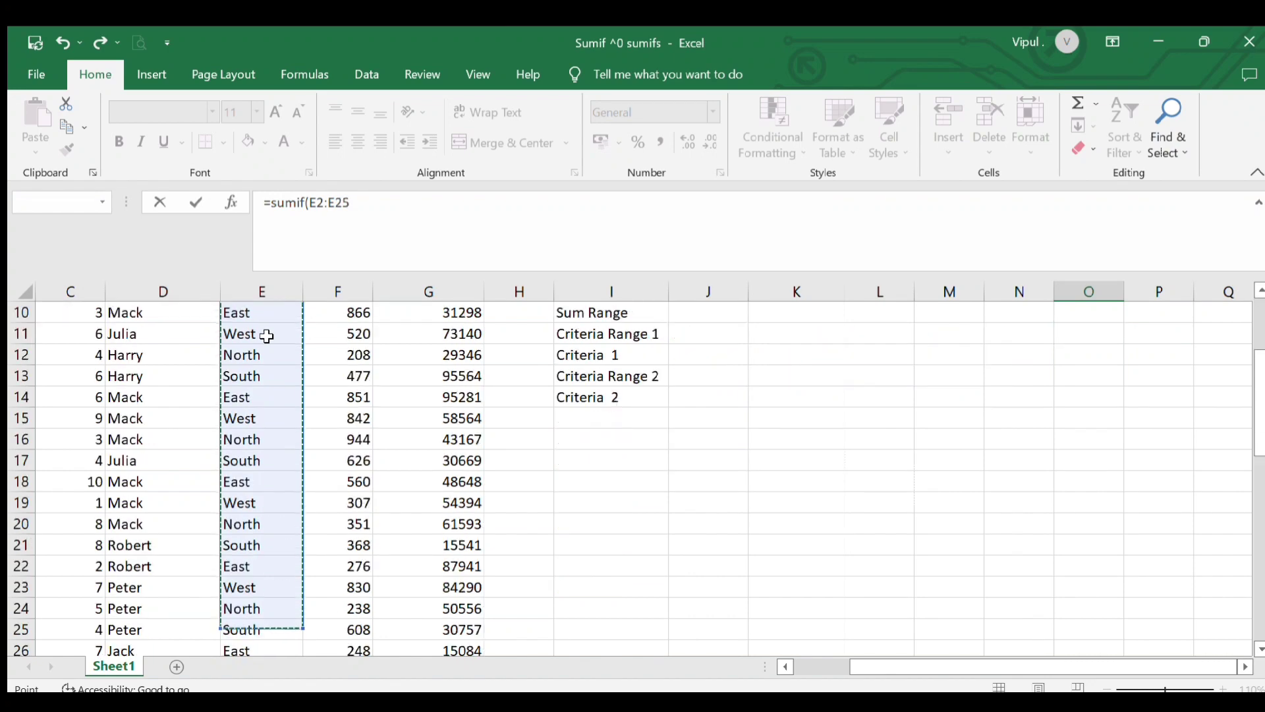
key("shift+Down")
key("shift+Down")
key("shift+Down")
key("shift+Down")
key("shift+Down")
key("shift+Down")
key("shift+Down")
key("shift+Down")
key("shift+Down")
key("shift+Down")
key("shift+Down")
key("shift+Down")
key("shift+Down")
key("shift+Down")
key("shift+Down")
key("shift+Down")
key("shift+Down")
key("shift+Down")
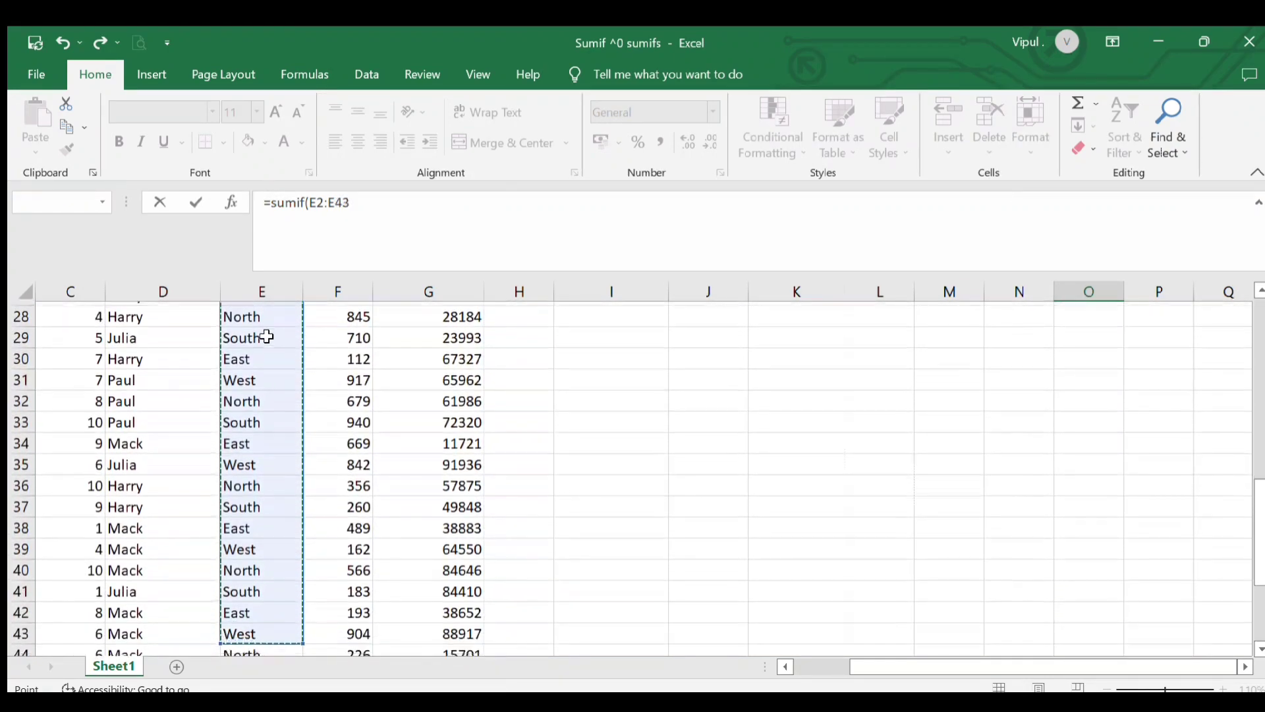
key("shift+Down")
key("shift+Down")
key("shift+Down")
key("shift+Down")
key("shift+Down")
key("shift+Down")
key("shift+Down")
key("shift+Down")
key("shift+Down")
key("shift+Down")
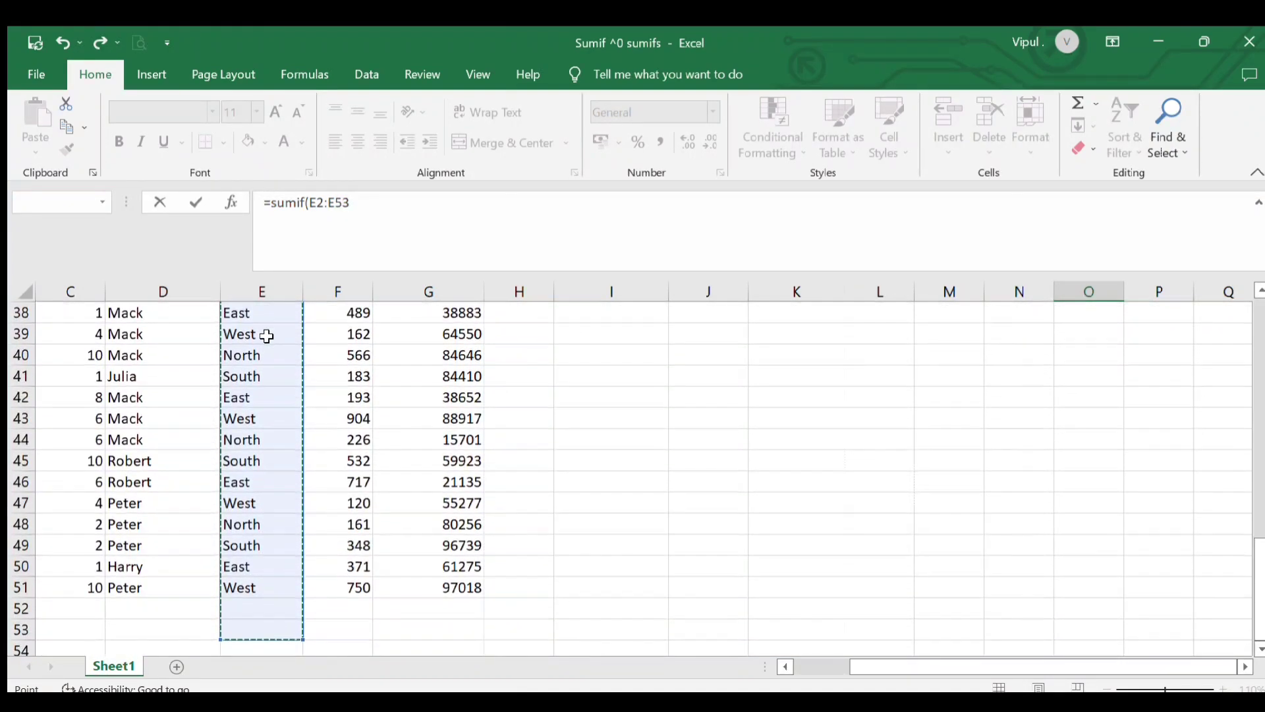
key("shift+Up")
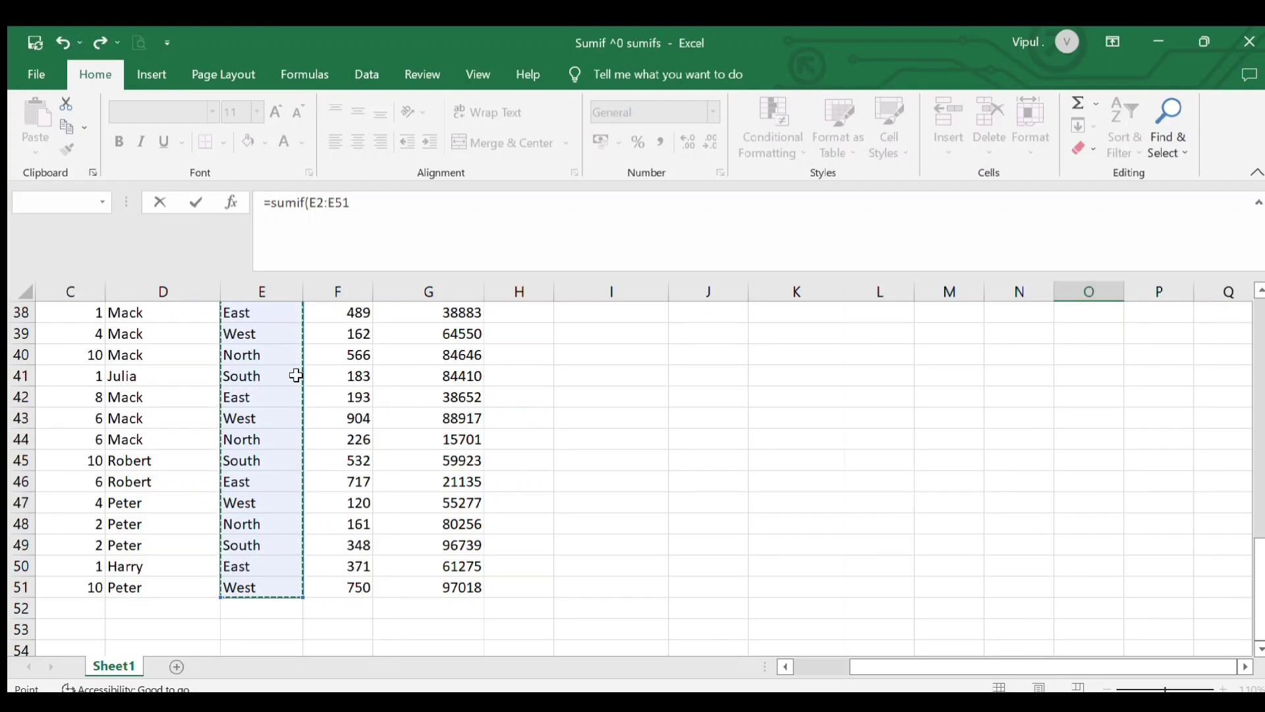
scroll(697, 483, "up", 12)
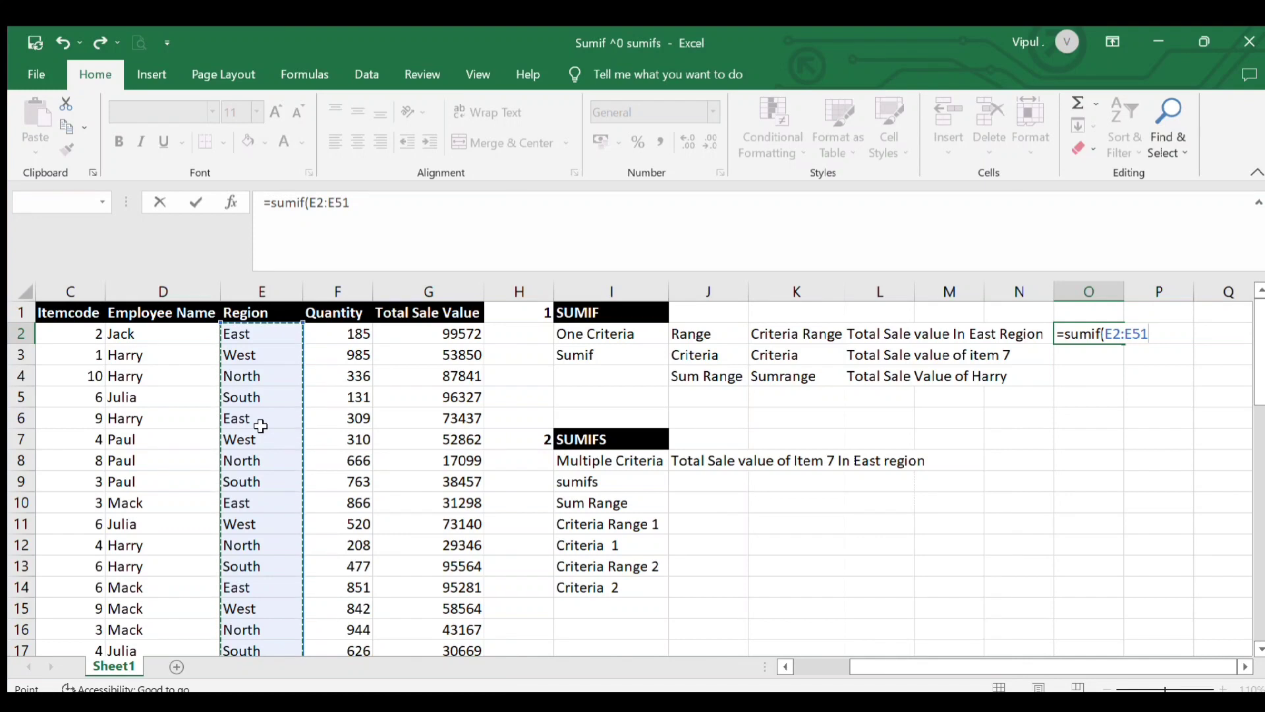
Add "East" as the SUMIF criteria argument, followed by a comma
type(",")
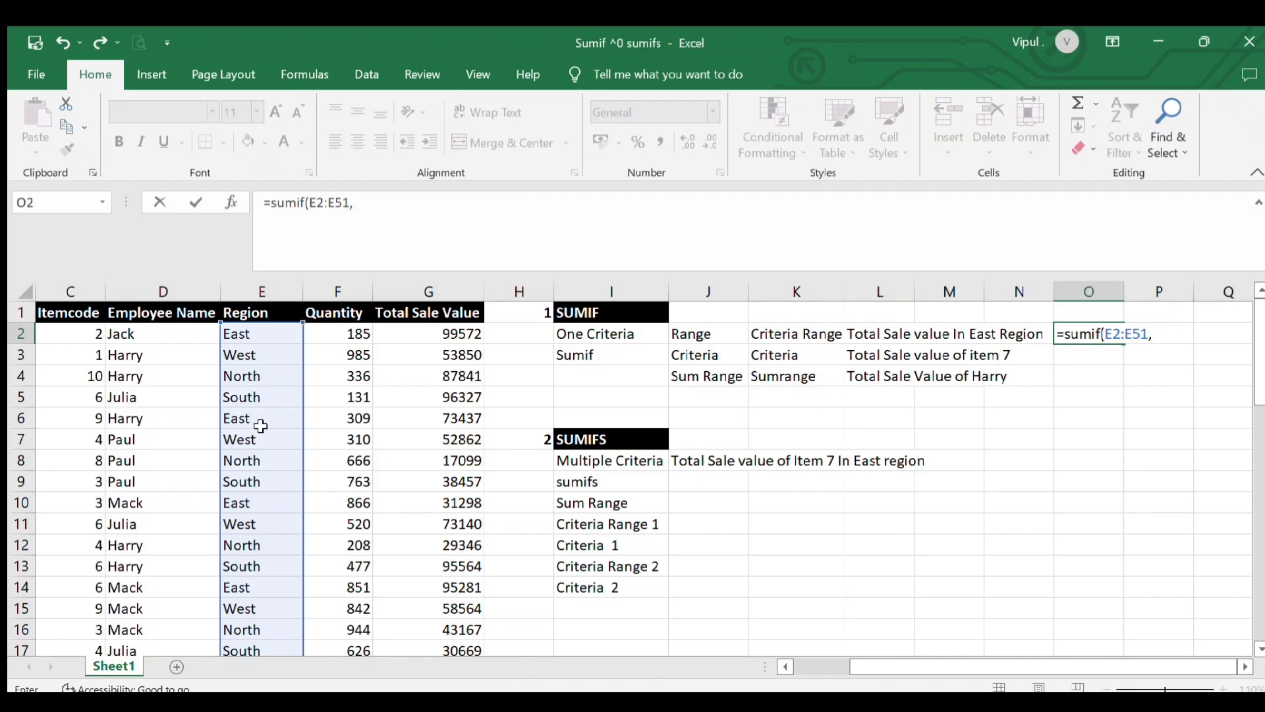
type("\"Est")
key("BackSpace")
key("BackSpace")
type("ast\",")
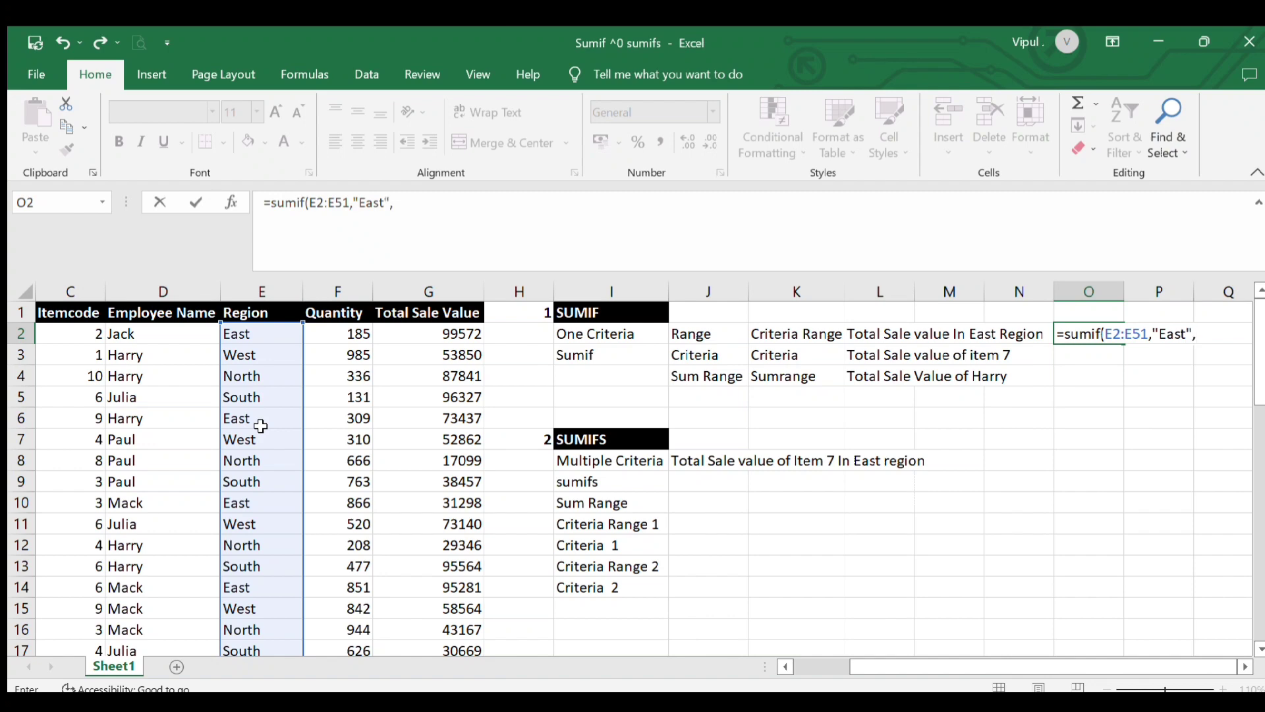
Add the Total Sale Value cells G2:G51 as the sum range, close the SUMIF formula in O2 and enter it
left_click(440, 334)
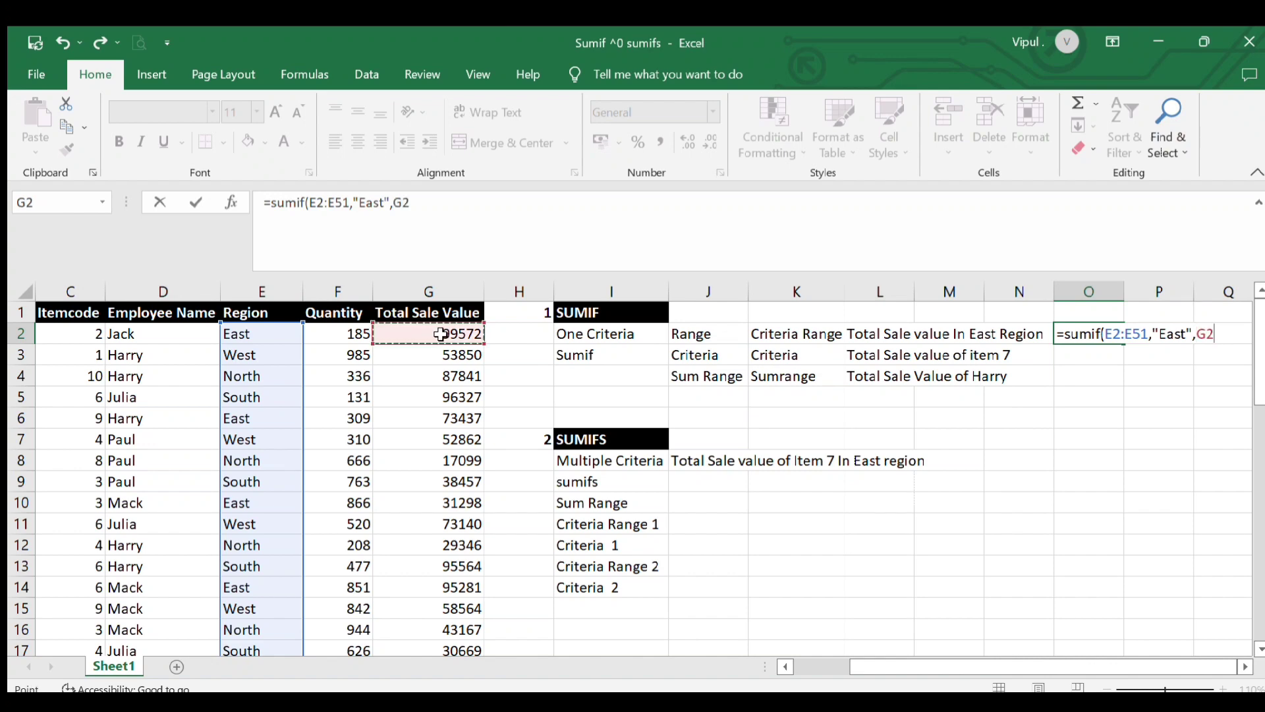
key("shift+Down")
key("shift+Down")
key("shift+Down")
key("shift+Down")
key("shift+Down")
key("shift+Down")
key("shift+Down")
key("shift+Down")
key("shift+Down")
key("shift+Down")
key("shift+Down")
key("Up")
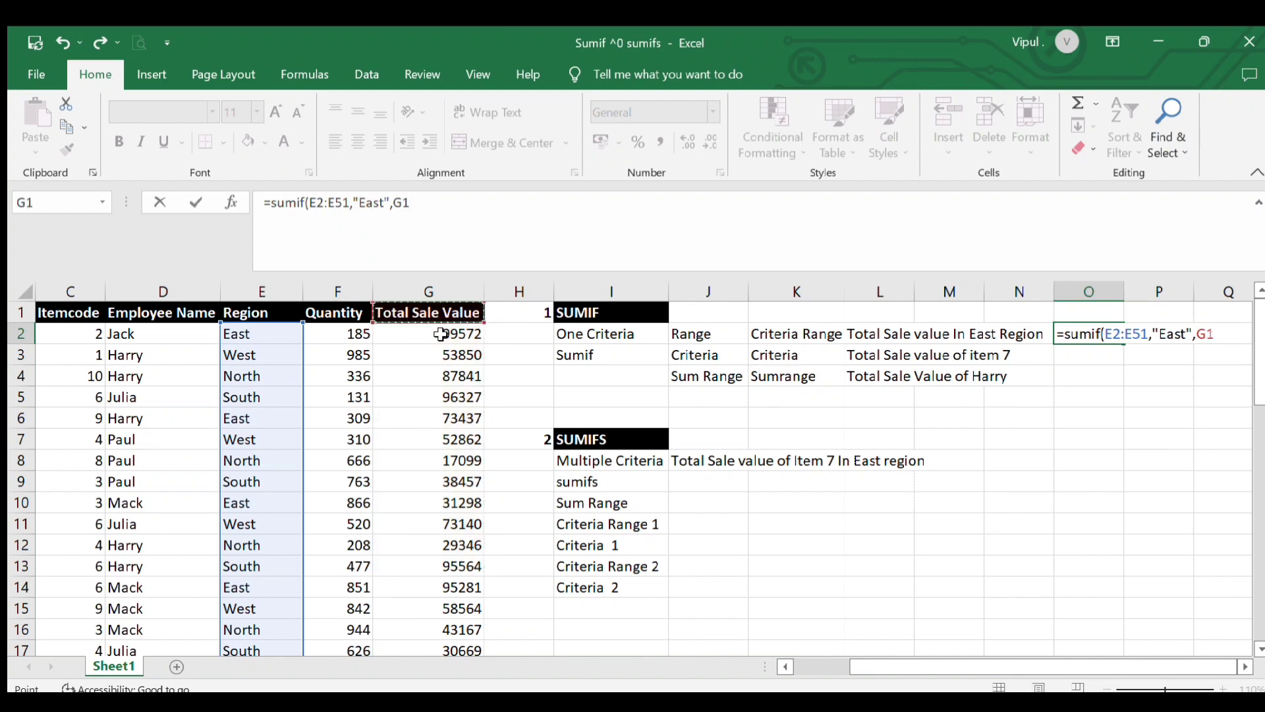
key("Down")
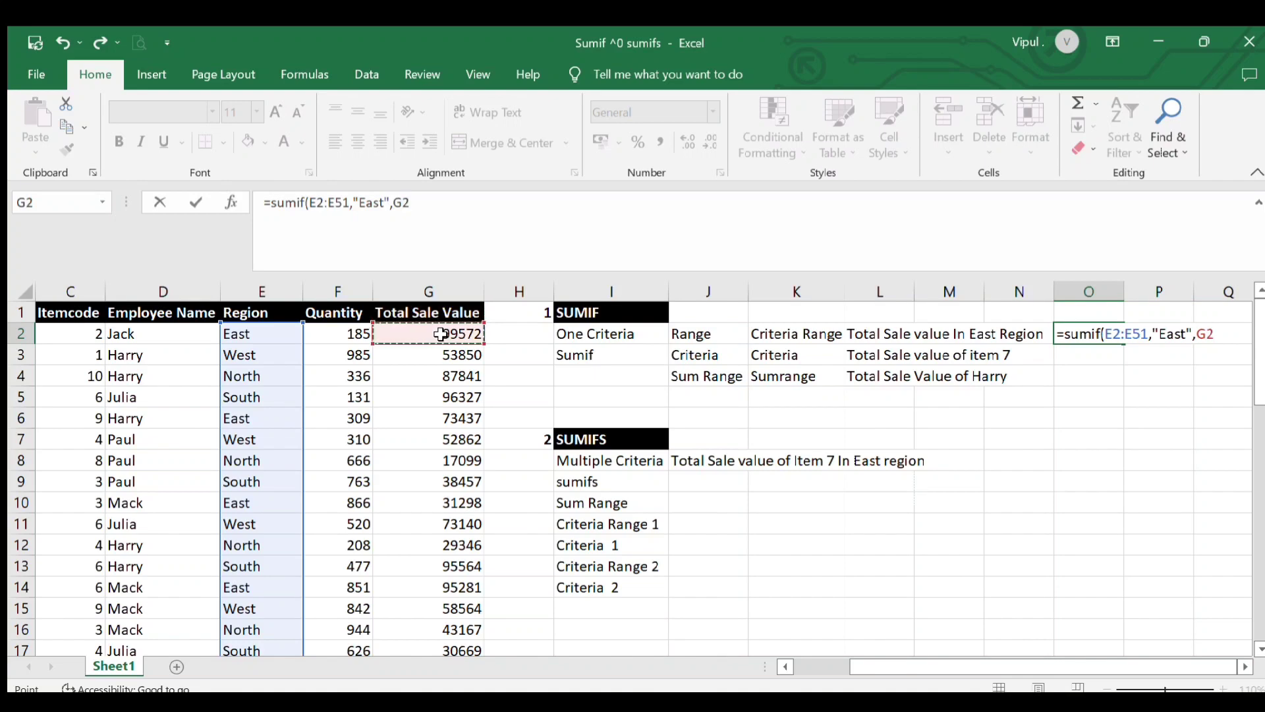
key("shift+Down")
key("shift+Down")
key("shift+Down")
key("shift+Down")
key("shift+Down")
key("shift+Down")
key("shift+Down")
key("shift+Down")
key("shift+Down")
key("shift+Down")
key("shift+Down")
key("shift+Down")
key("shift+Down")
key("shift+Down")
key("shift+Down")
key("shift+Down")
key("shift+Down")
key("shift+Down")
key("shift+Down")
key("shift+Down")
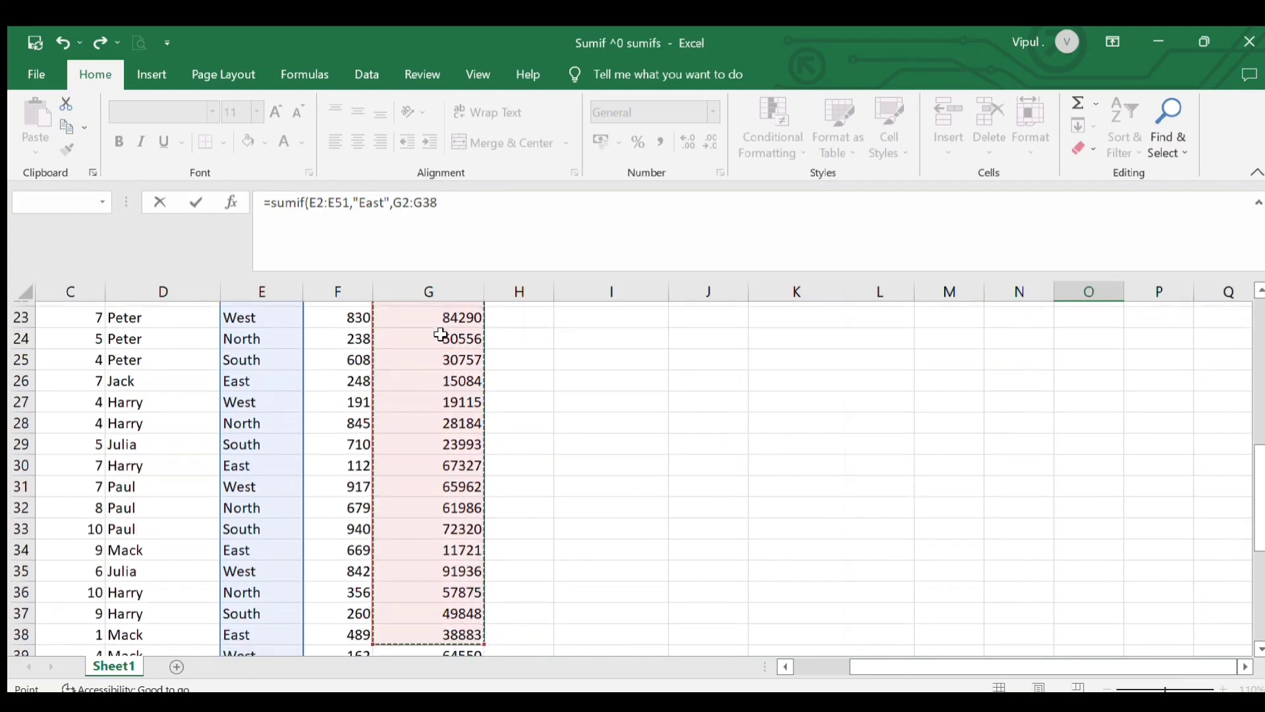
key("shift+Down")
key("shift+Down")
key("shift+Down")
key("shift+Down")
key("shift+Down")
key("shift+Down")
key("shift+Down")
key("shift+Down")
key("shift+Down")
key("shift+Down")
key("shift+Down")
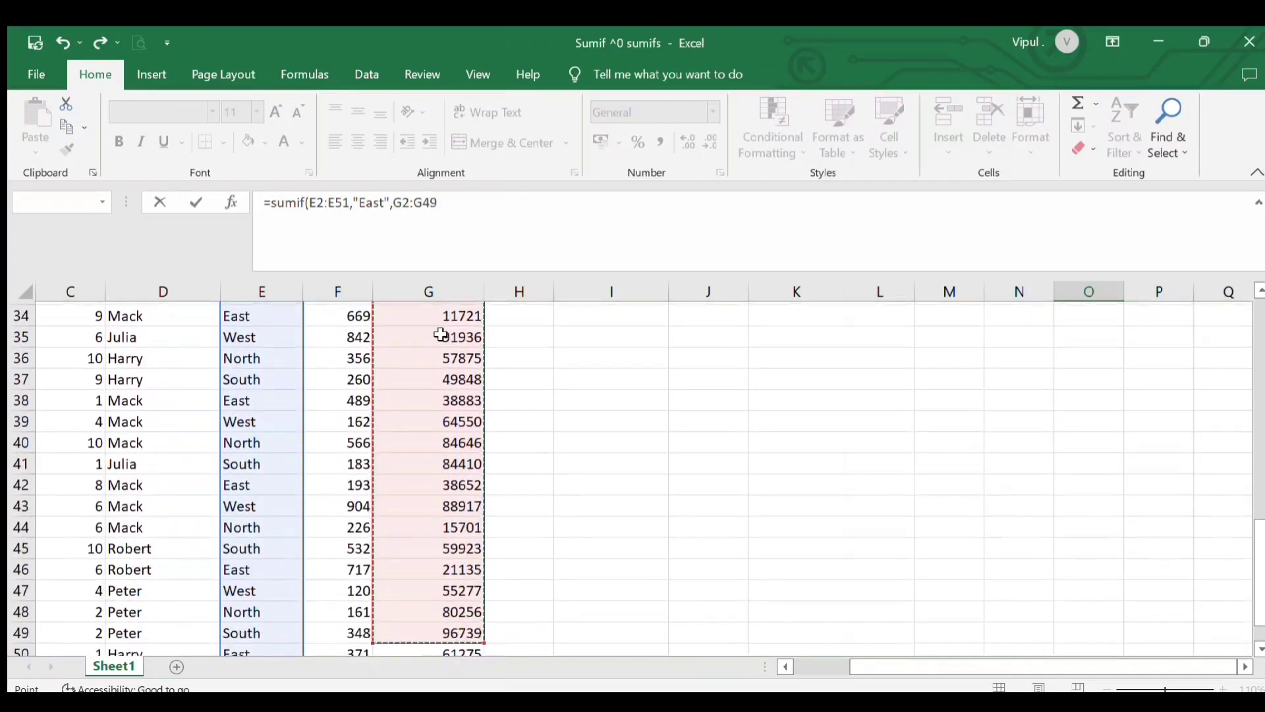
key("shift+Down")
key("shift+Down")
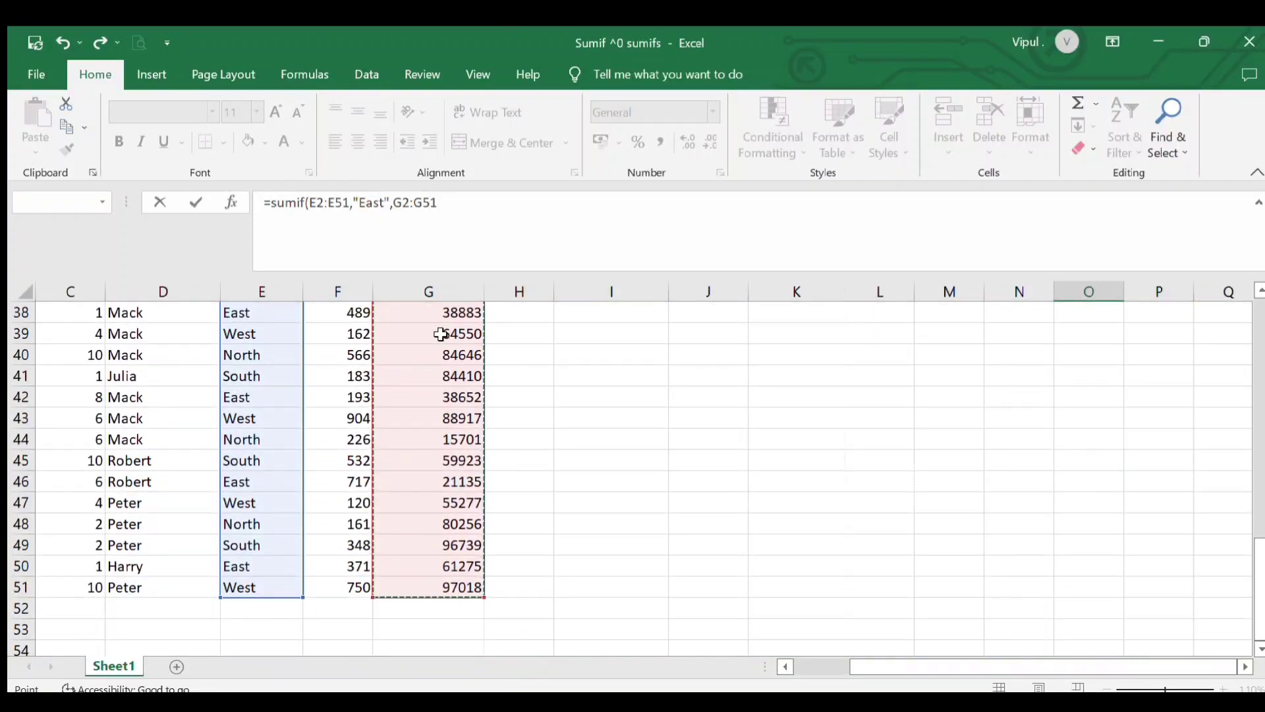
scroll(441, 334, "up", 12)
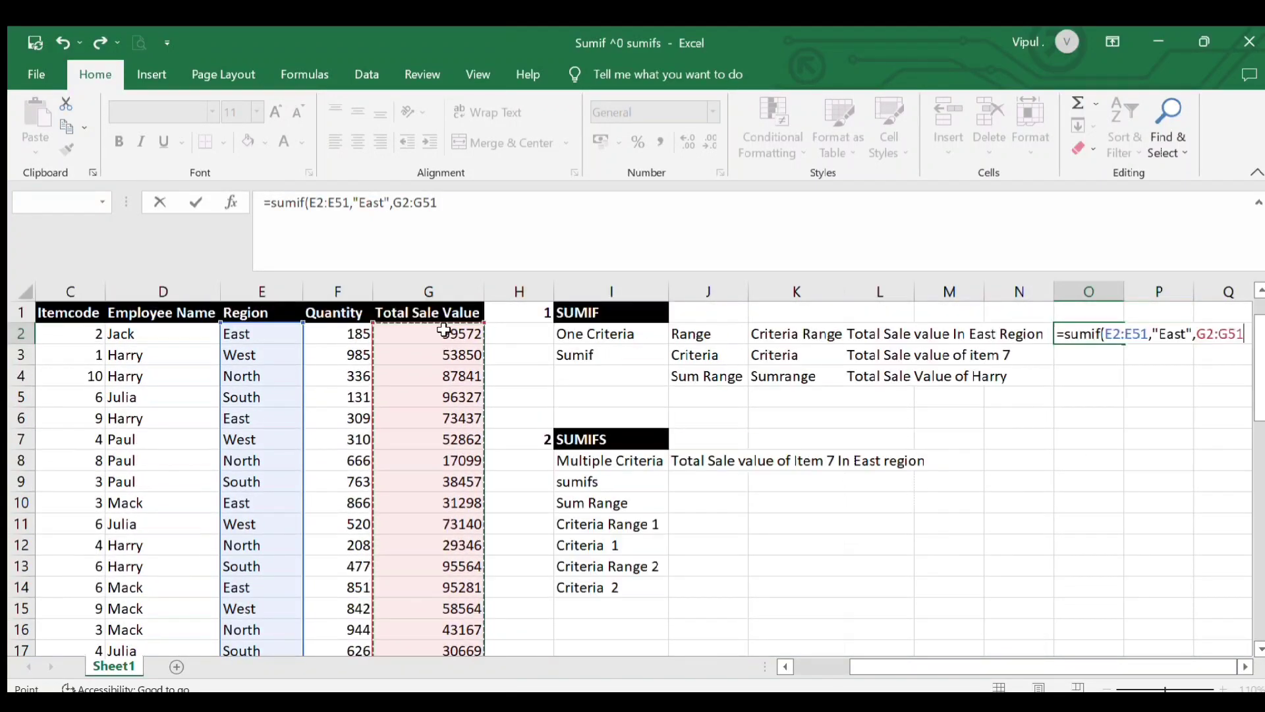
left_click(466, 211)
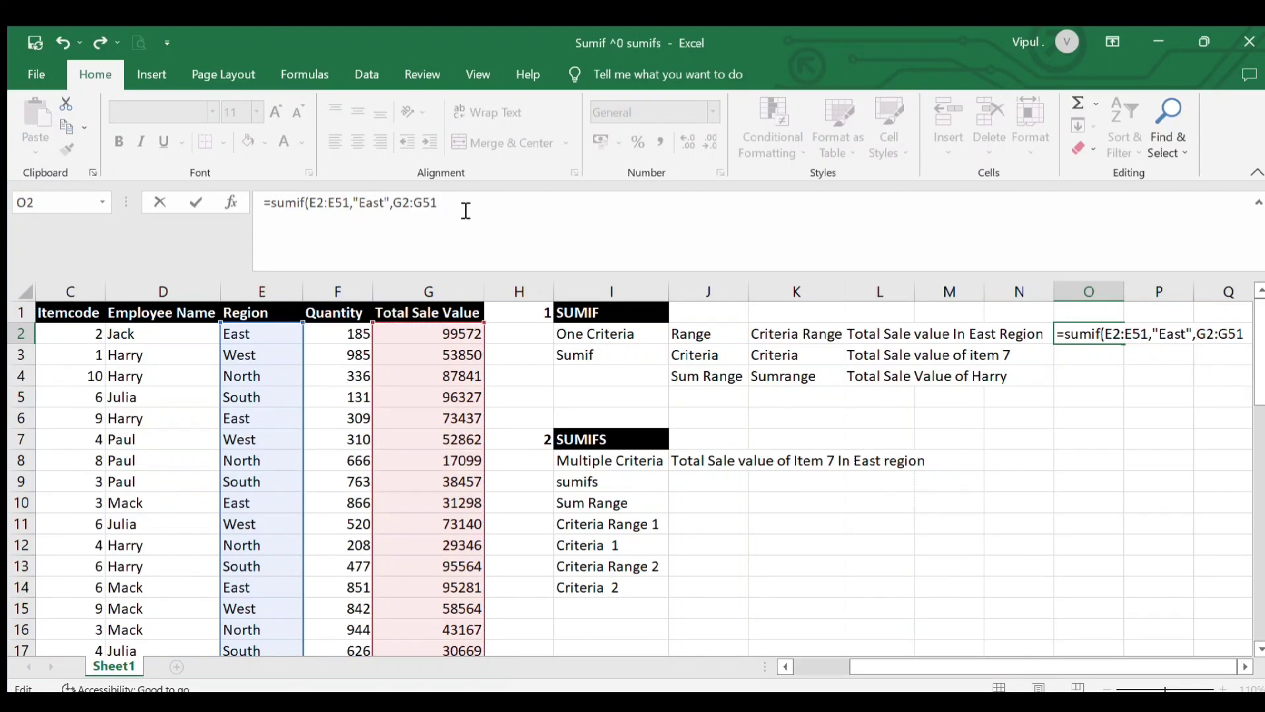
type(")")
key("Return")
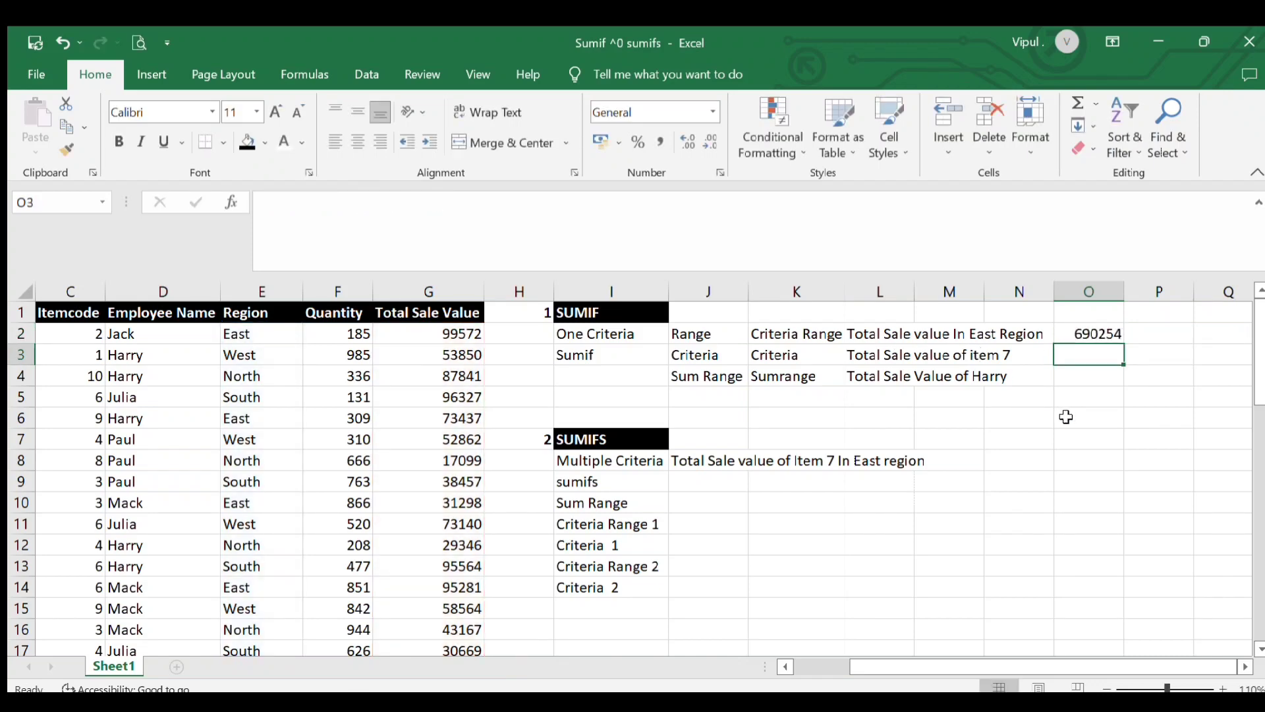
Turn on filters for the sales table's header row
left_click(1067, 332)
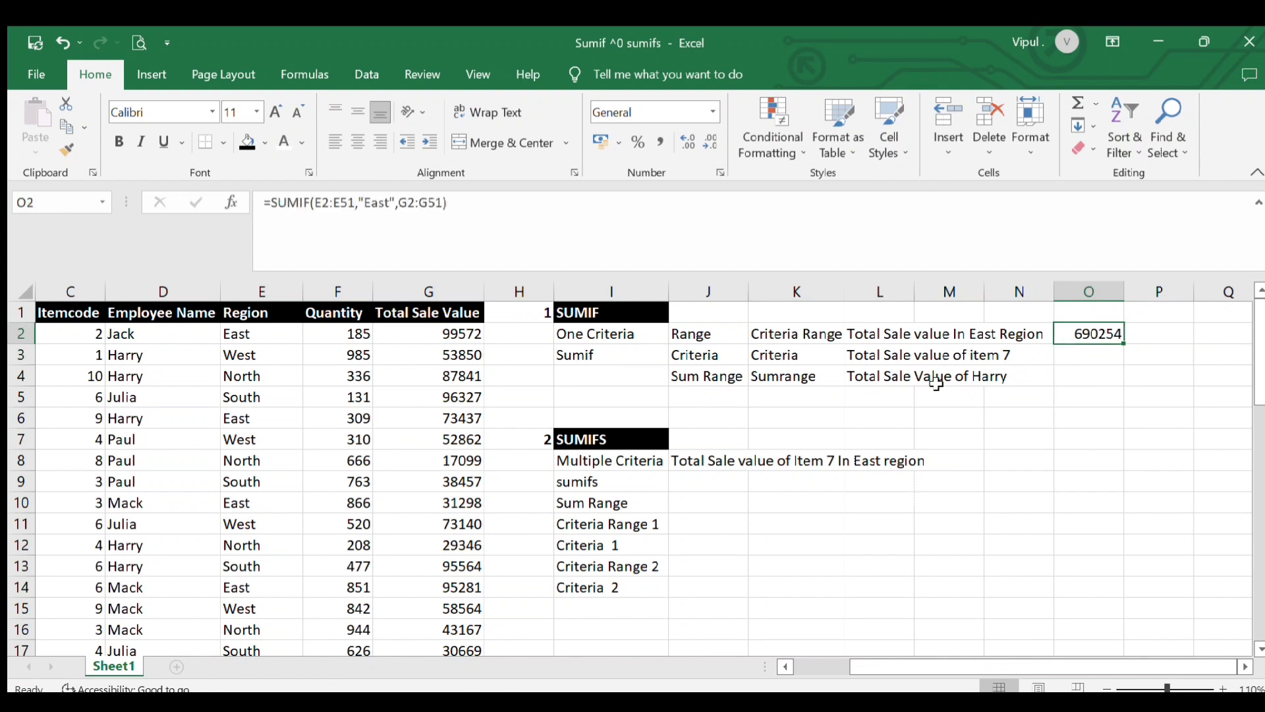
left_click(34, 319)
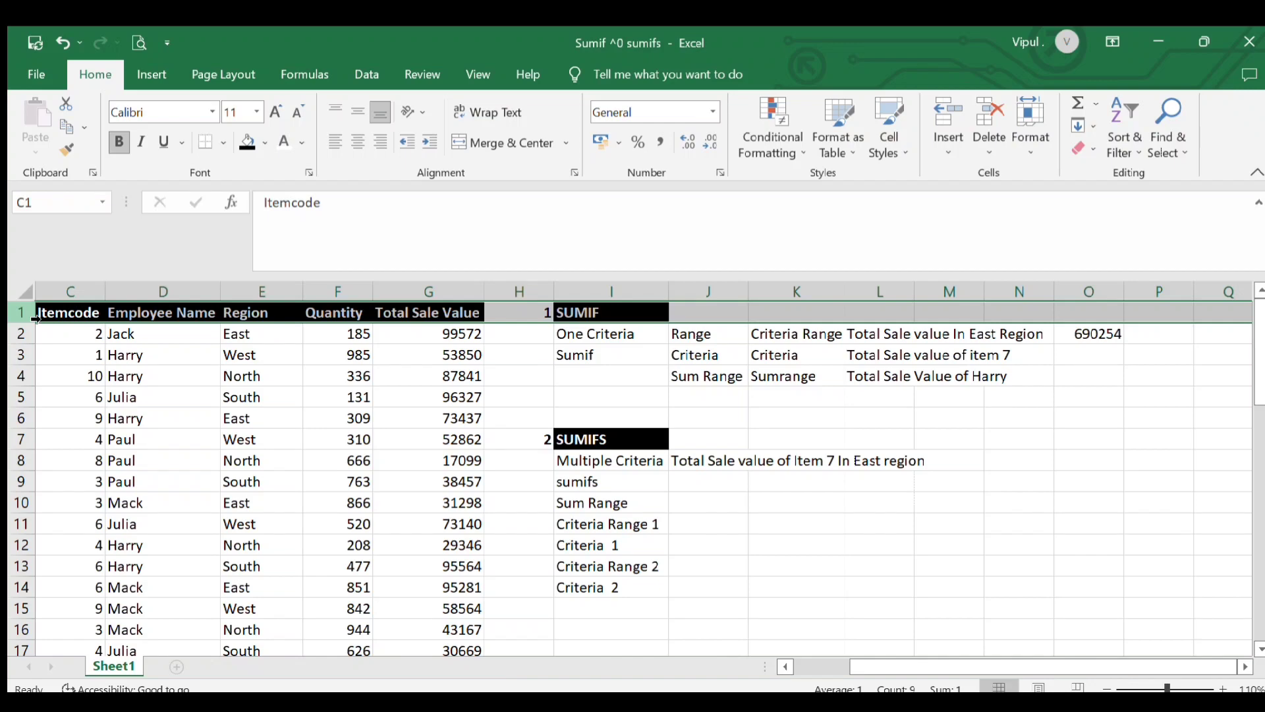
key("ctrl+shift+l")
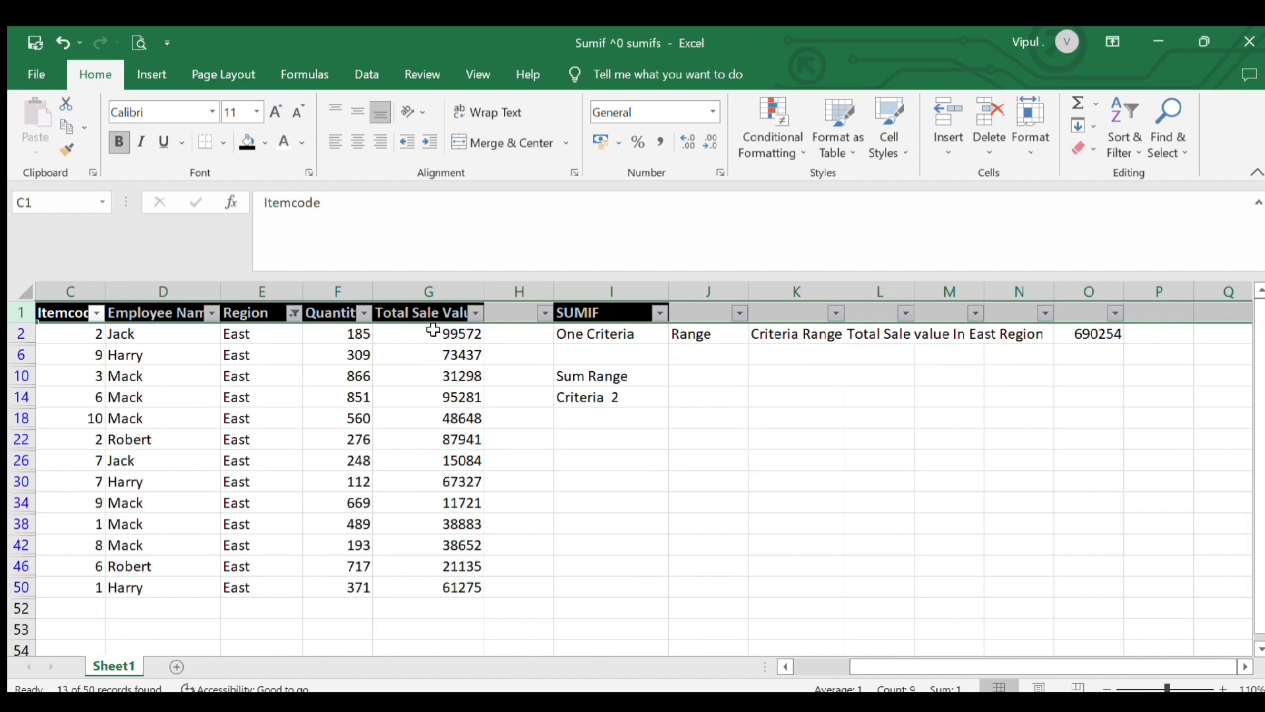
Select the filtered East sale values to compare their sum with the SUMIF result in O2
left_click(433, 332)
key("shift+Down")
key("shift+Down")
key("shift+Down")
key("shift+Down")
key("shift+Down")
key("shift+Down")
key("shift+Down")
key("shift+Down")
key("shift+Down")
key("shift+Down")
key("shift+Down")
key("shift+Down")
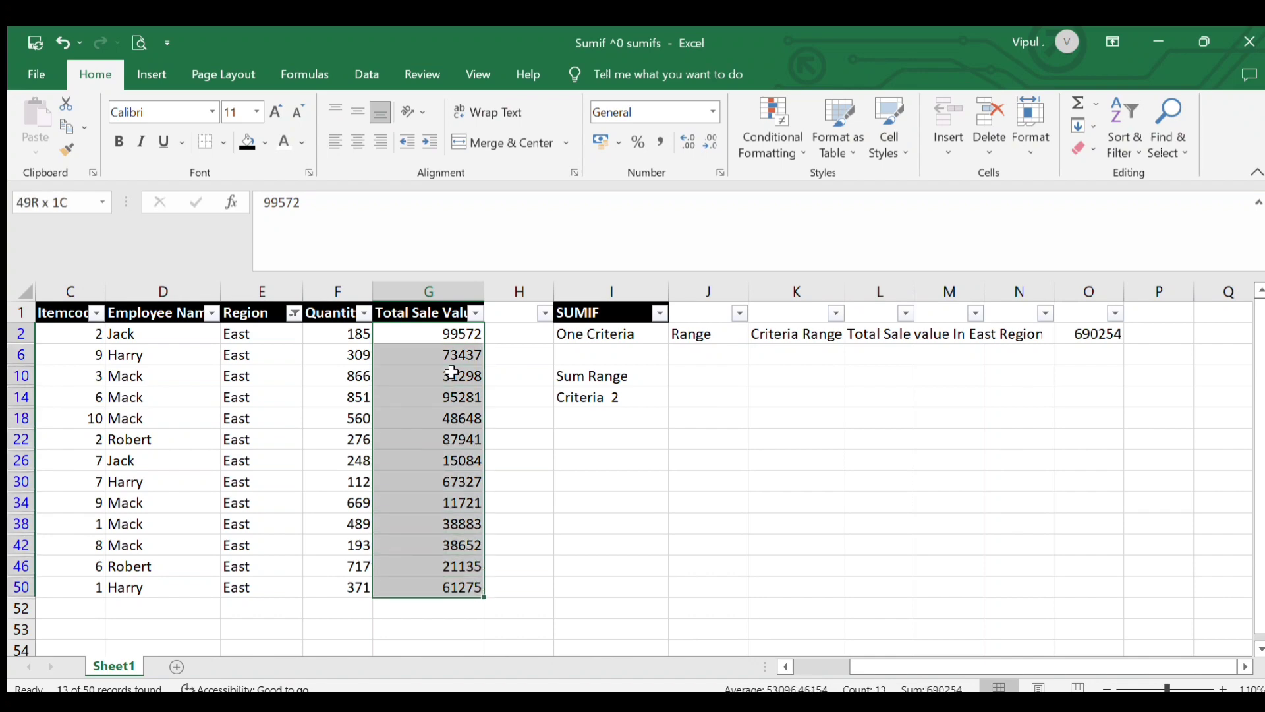
left_click(1089, 330)
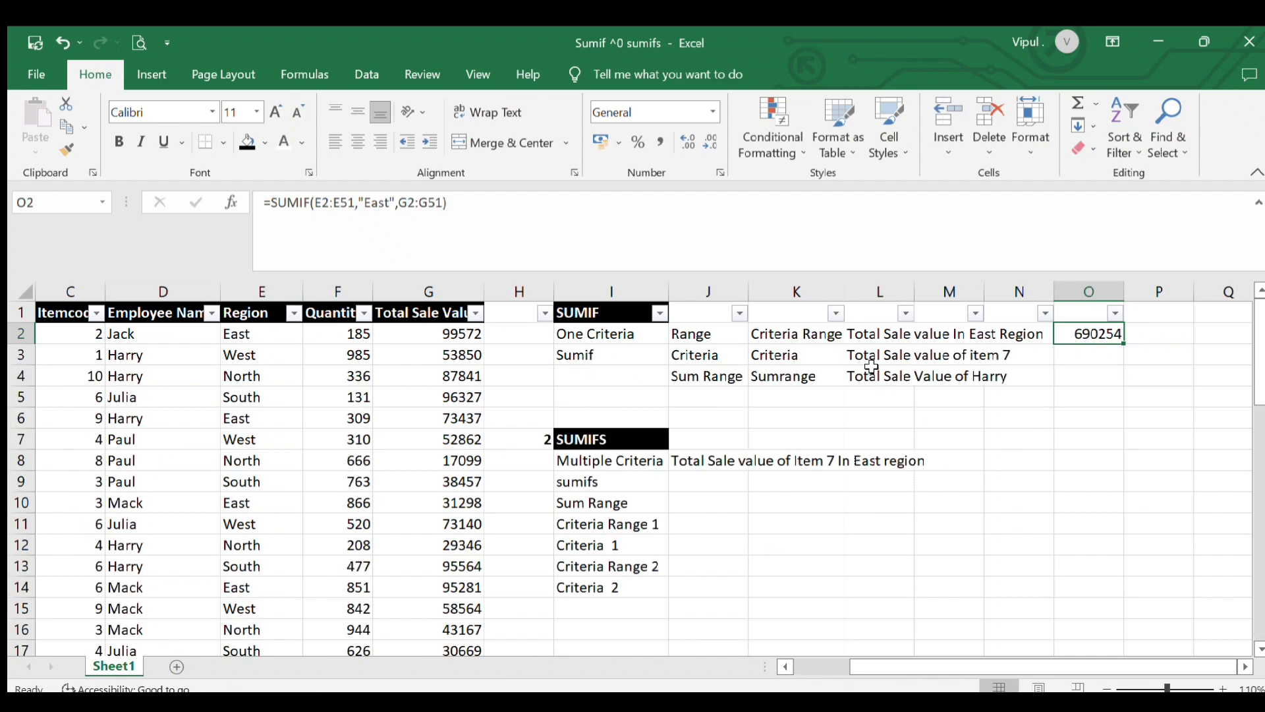
Examine the item 7 question and the item codes and sale values in the table
left_click(864, 355)
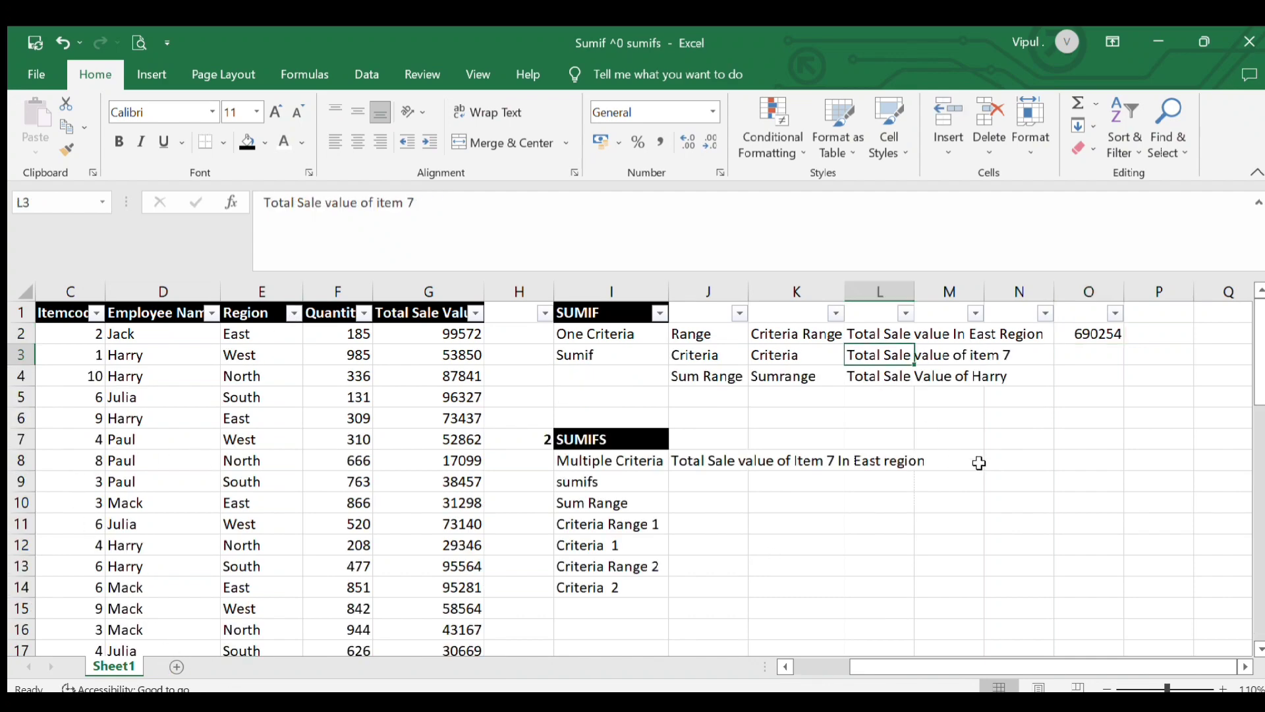
left_click(995, 355)
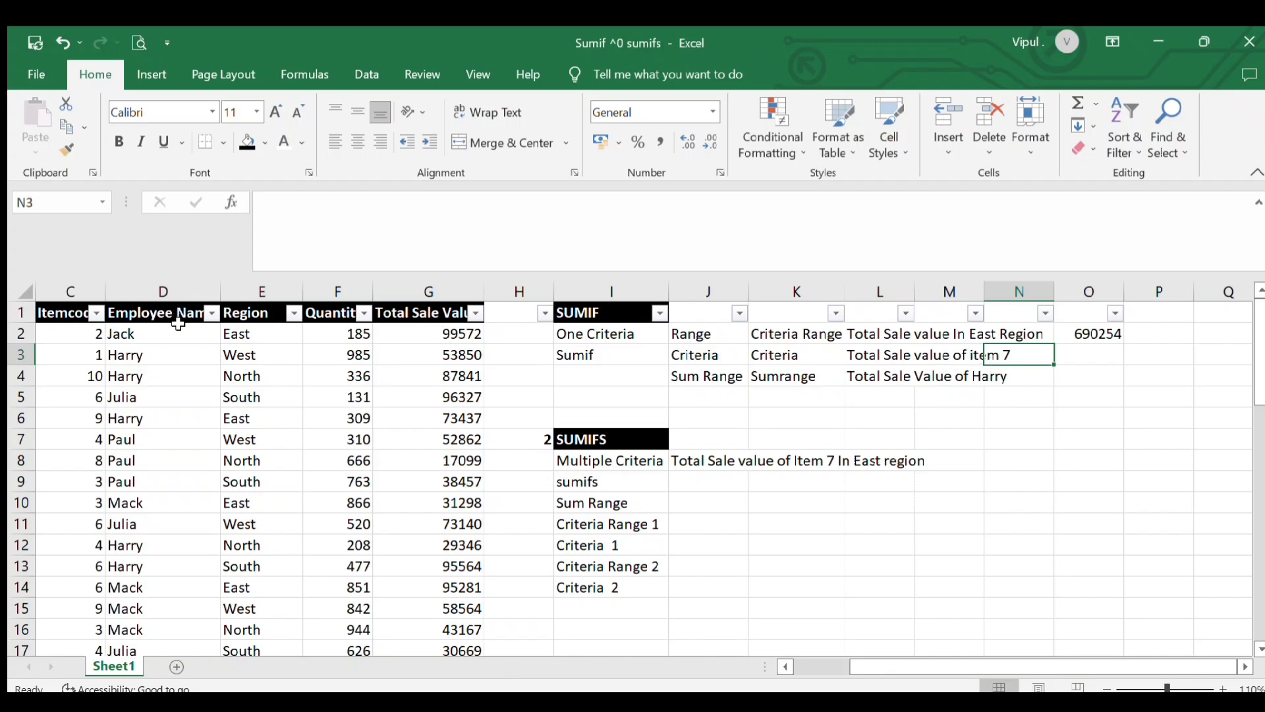
left_click(57, 349)
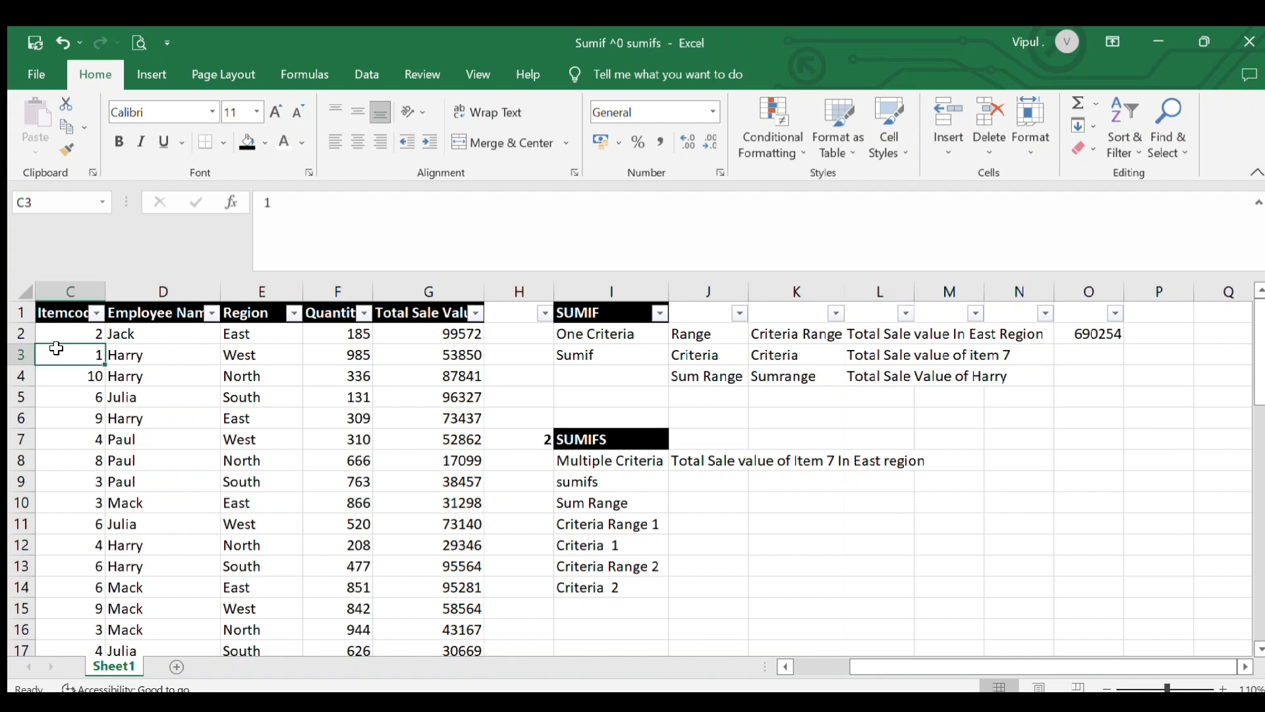
key("Left")
key("Left")
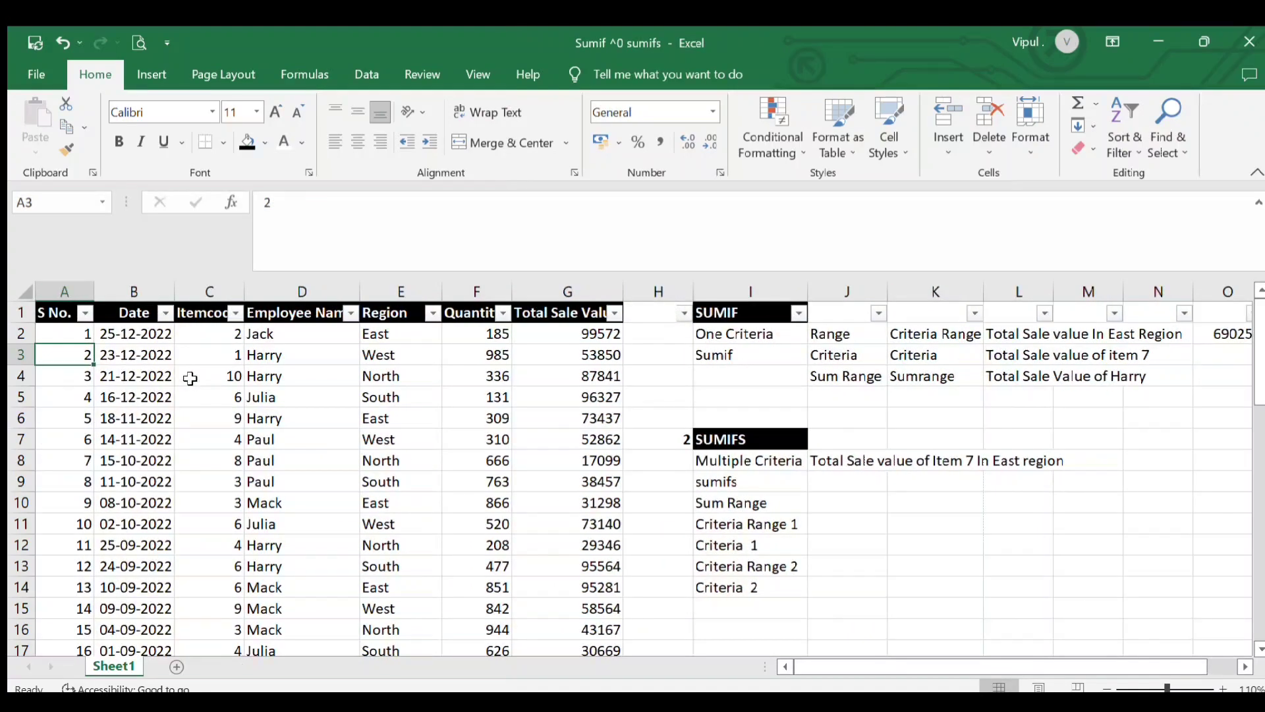
left_click(192, 377)
left_click(198, 340)
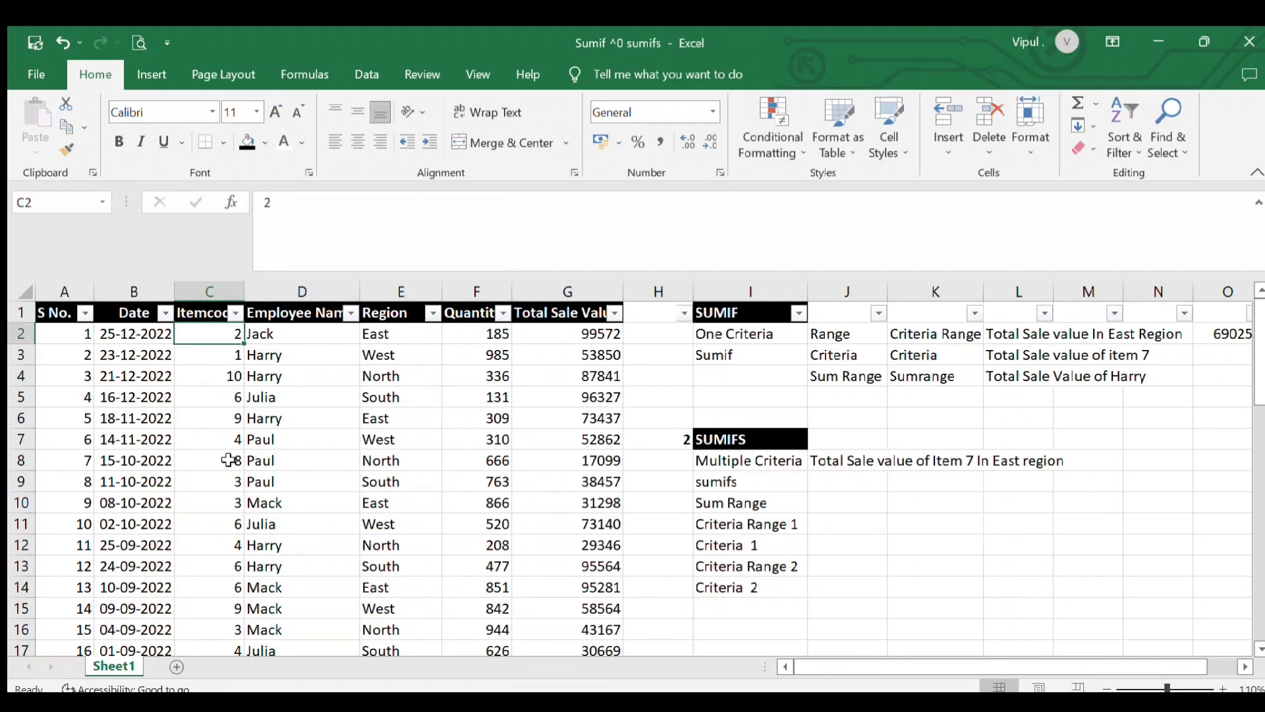
left_click(230, 459)
left_click(214, 510)
left_click(550, 464)
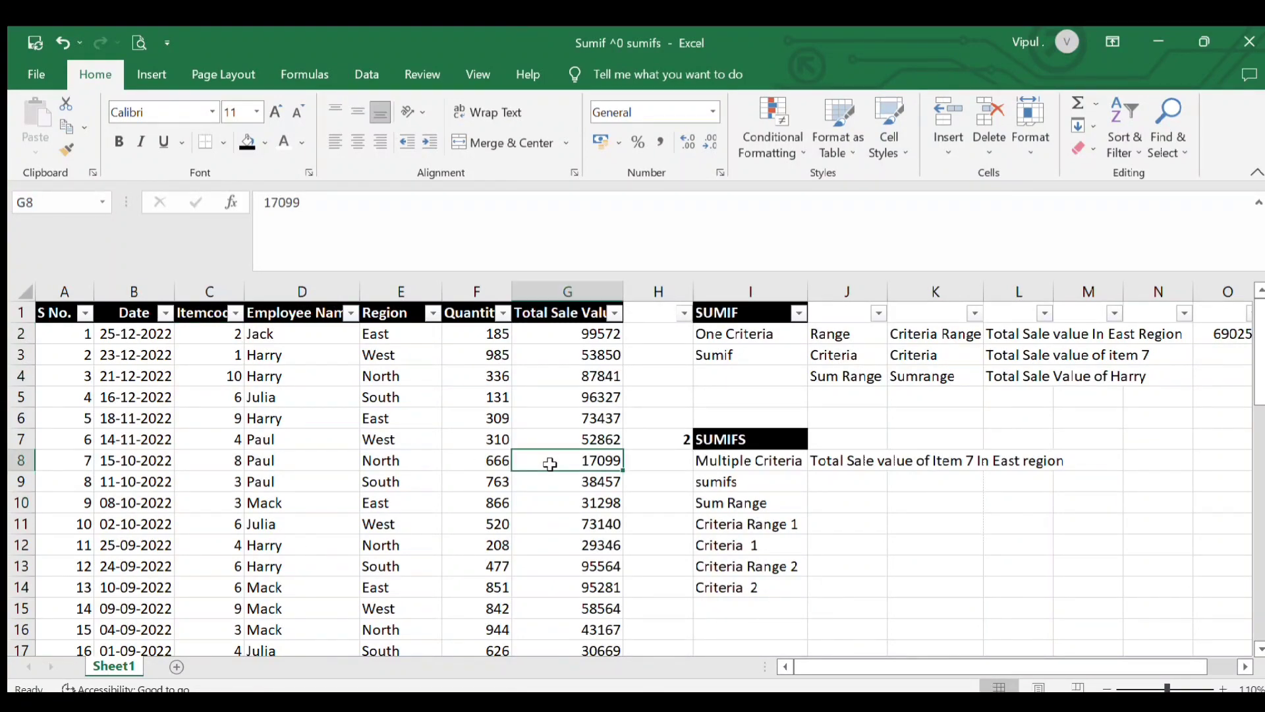
left_click(231, 400)
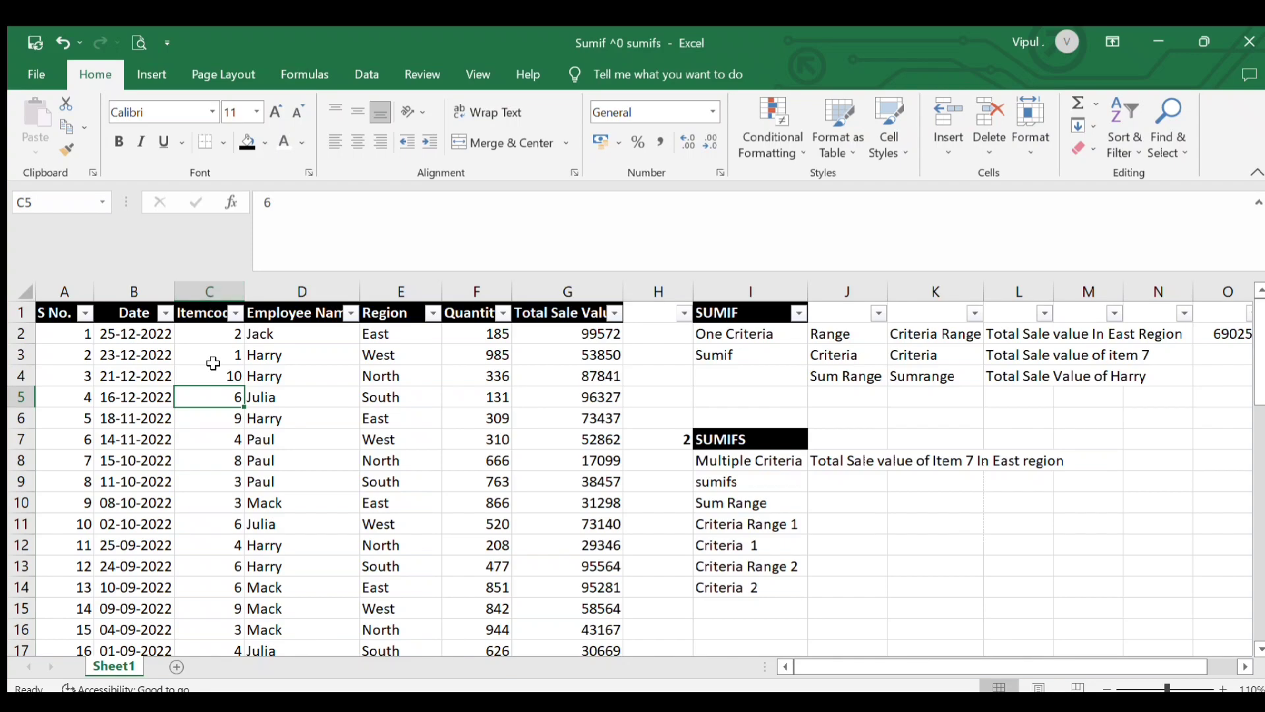
Begin a SUMIF formula in cell O3 beside the item 7 question
left_click(1216, 364)
scroll(1215, 363, "right", 2)
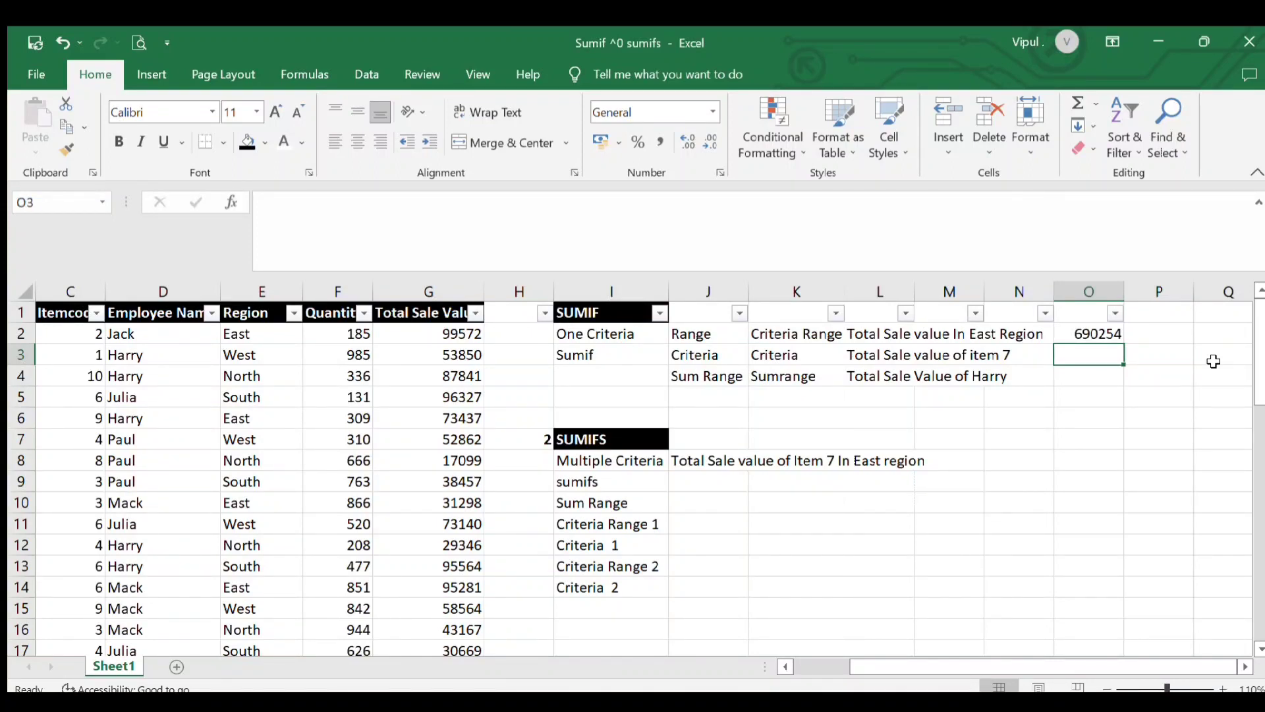
type("=")
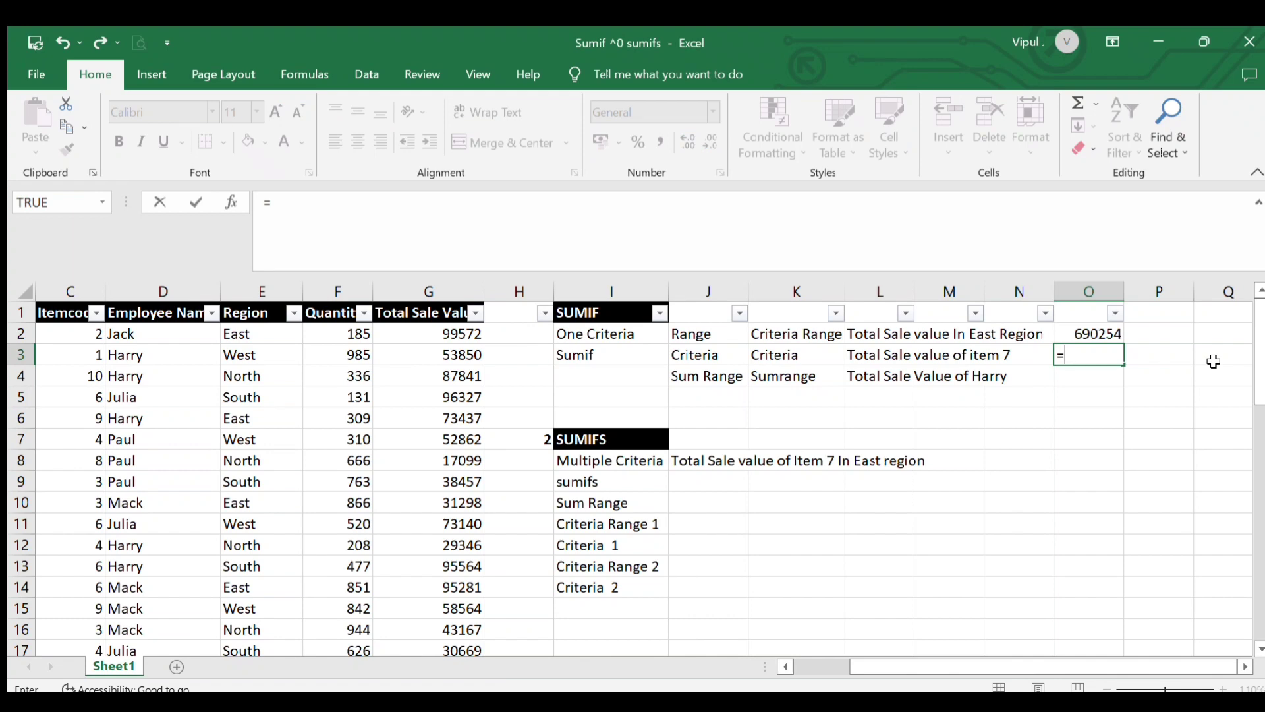
type("sumif(")
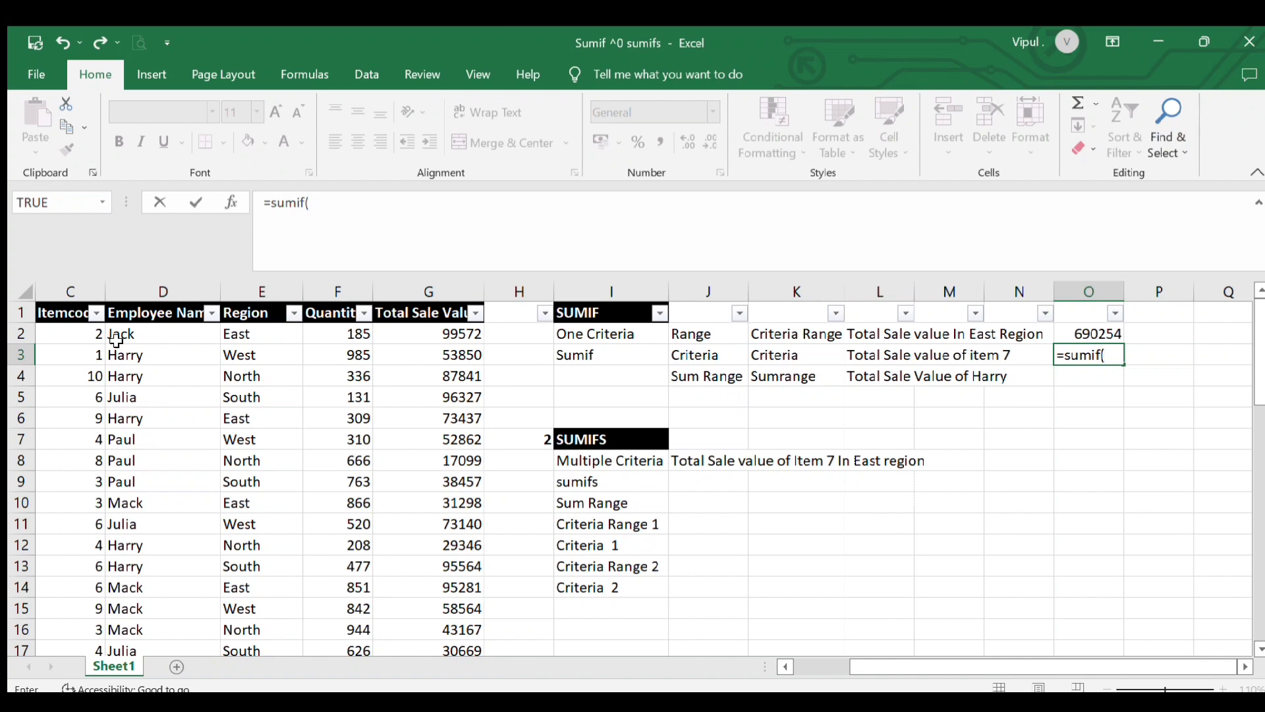
Set the SUMIF range to the Itemcode cells C2:C51, followed by a comma
left_click(93, 333)
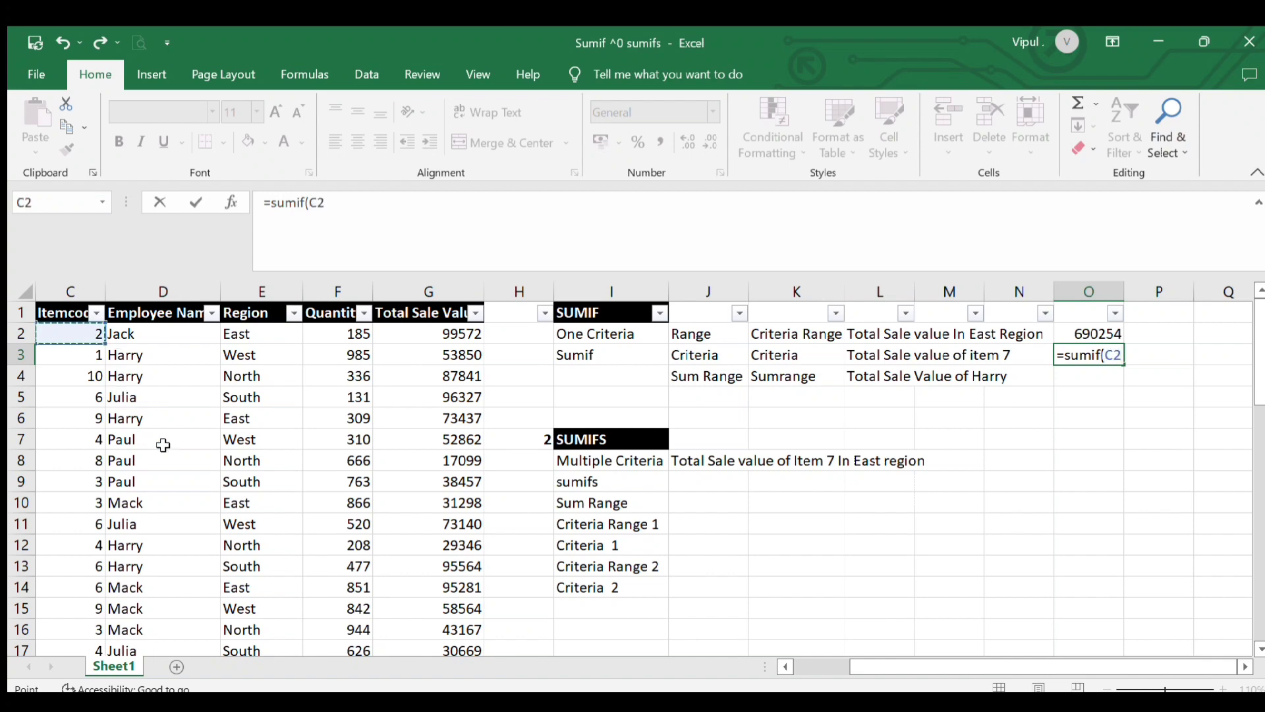
key("shift+Down")
key("shift+Down")
key("shift+Down")
key("shift+Down")
key("shift+Down")
key("shift+Down")
key("shift+Down")
key("shift+Down")
key("shift+Down")
key("shift+Down")
key("shift+Down")
key("shift+Down")
key("shift+Down")
key("shift+Down")
key("shift+Down")
key("shift+Down")
key("shift+Down")
key("shift+Down")
key("shift+Down")
key("shift+Down")
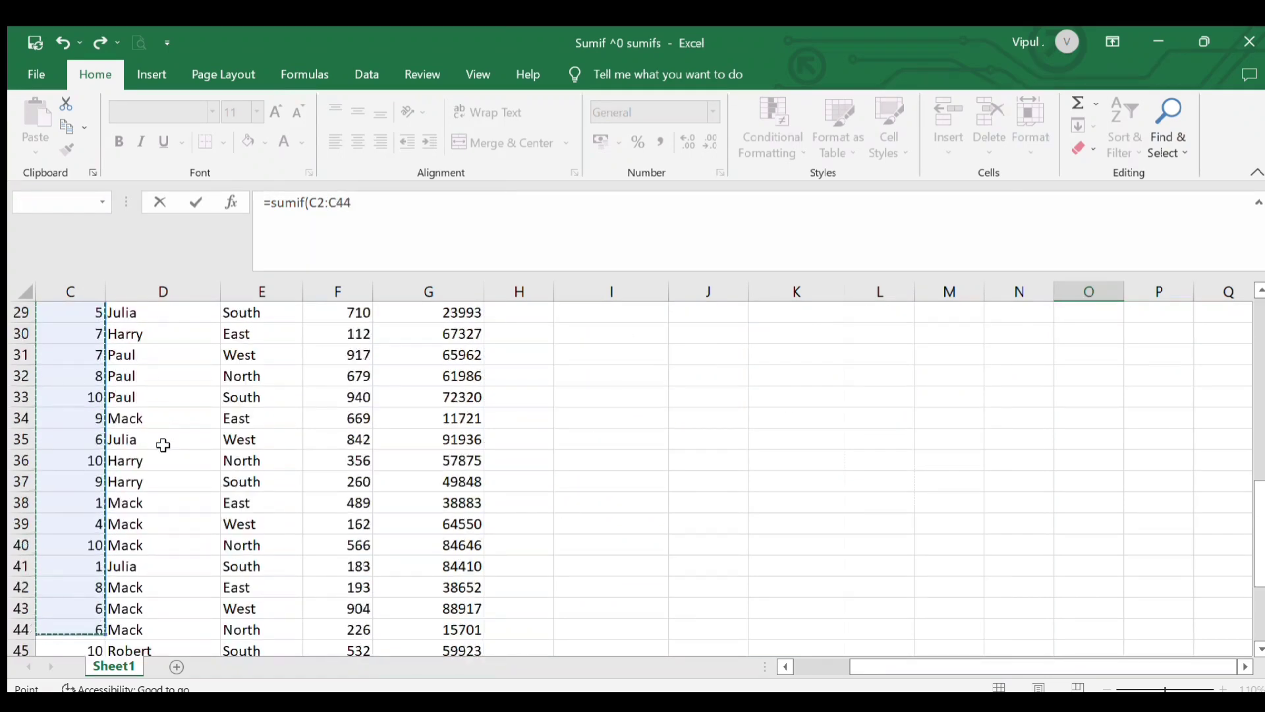
key("shift+Down")
key("shift+Down")
key("shift+Down")
key("shift+Down")
key("shift+Down")
key("shift+Down")
key("shift+Down")
key("shift+Down")
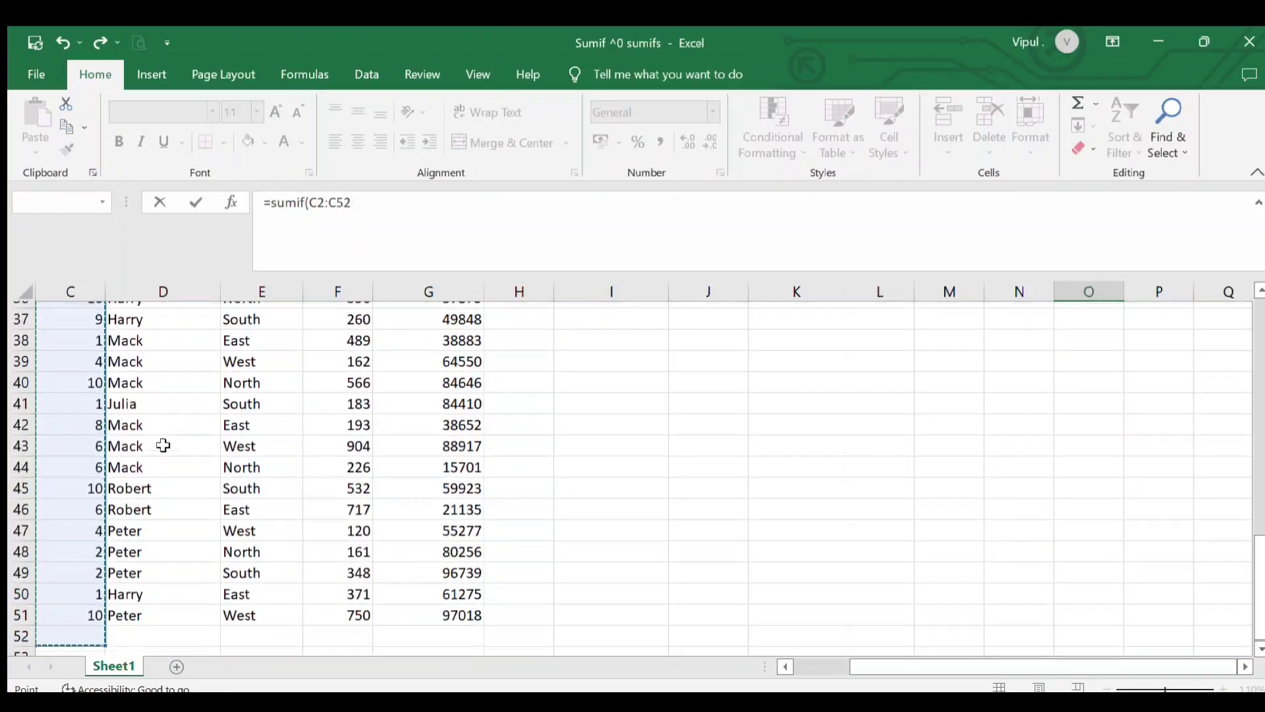
key("shift+Up")
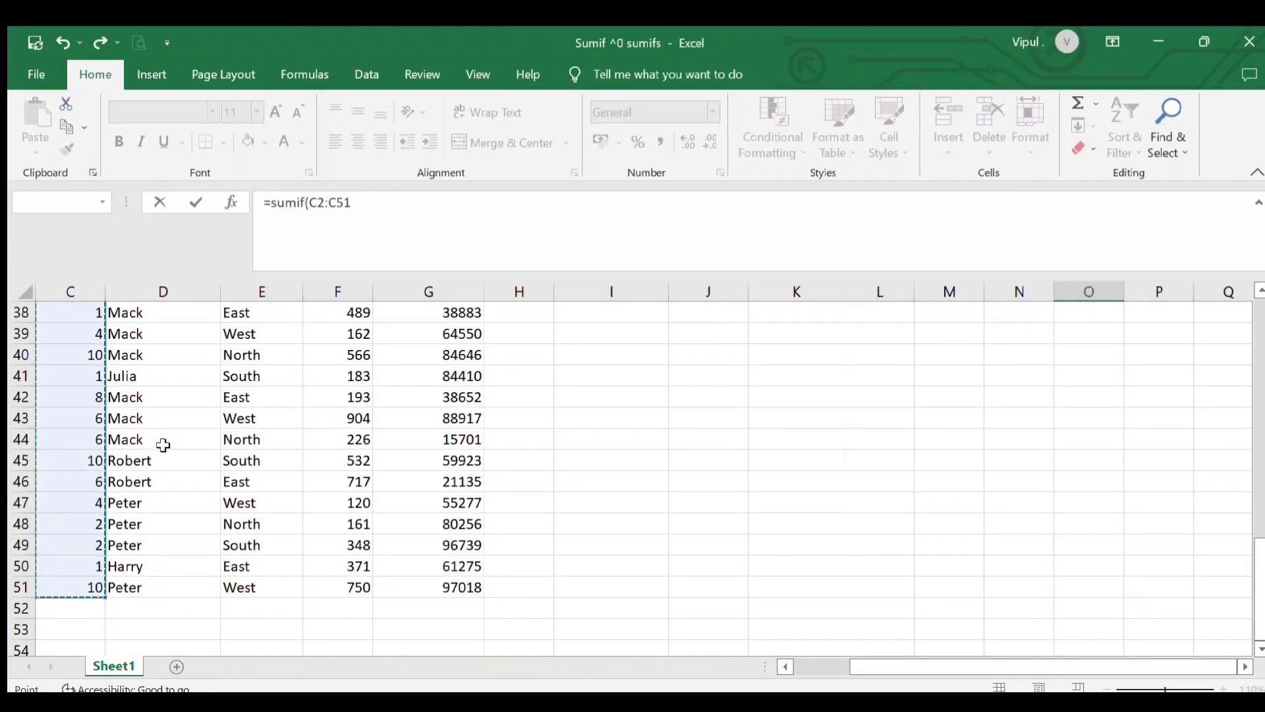
type(",")
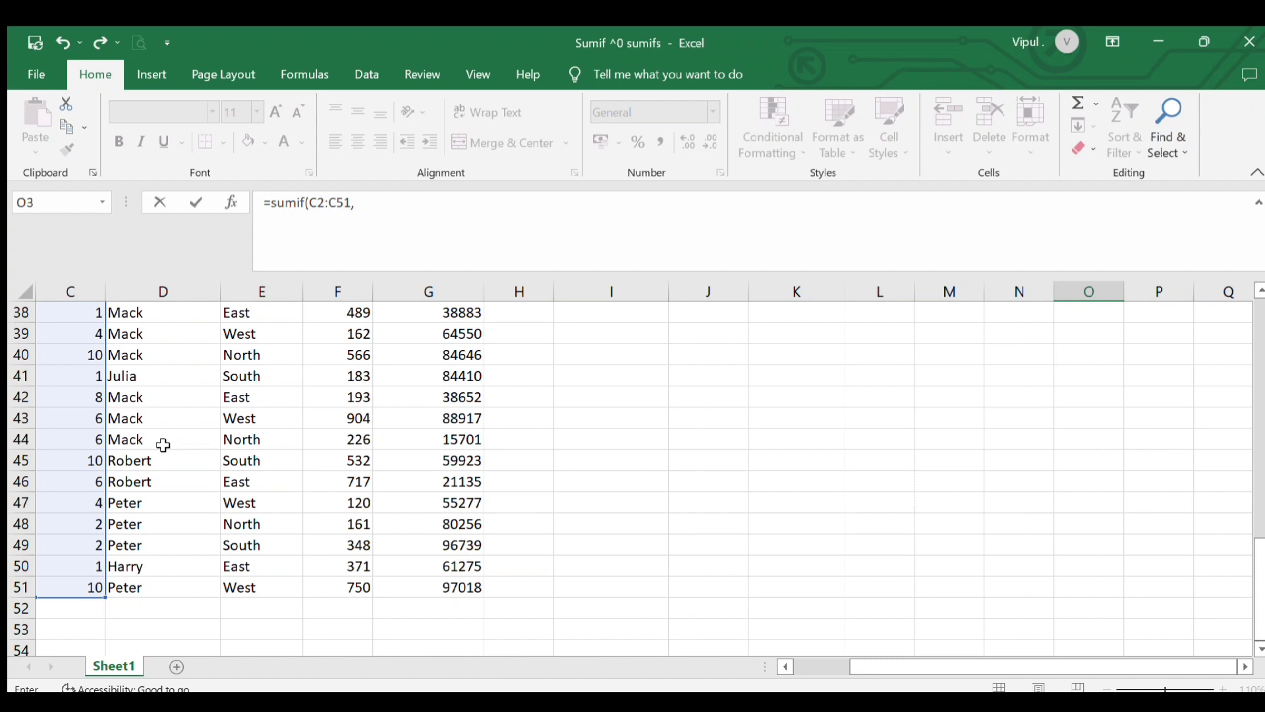
Add 7 as the SUMIF criteria argument, followed by a comma
scroll(997, 467, "up", 12)
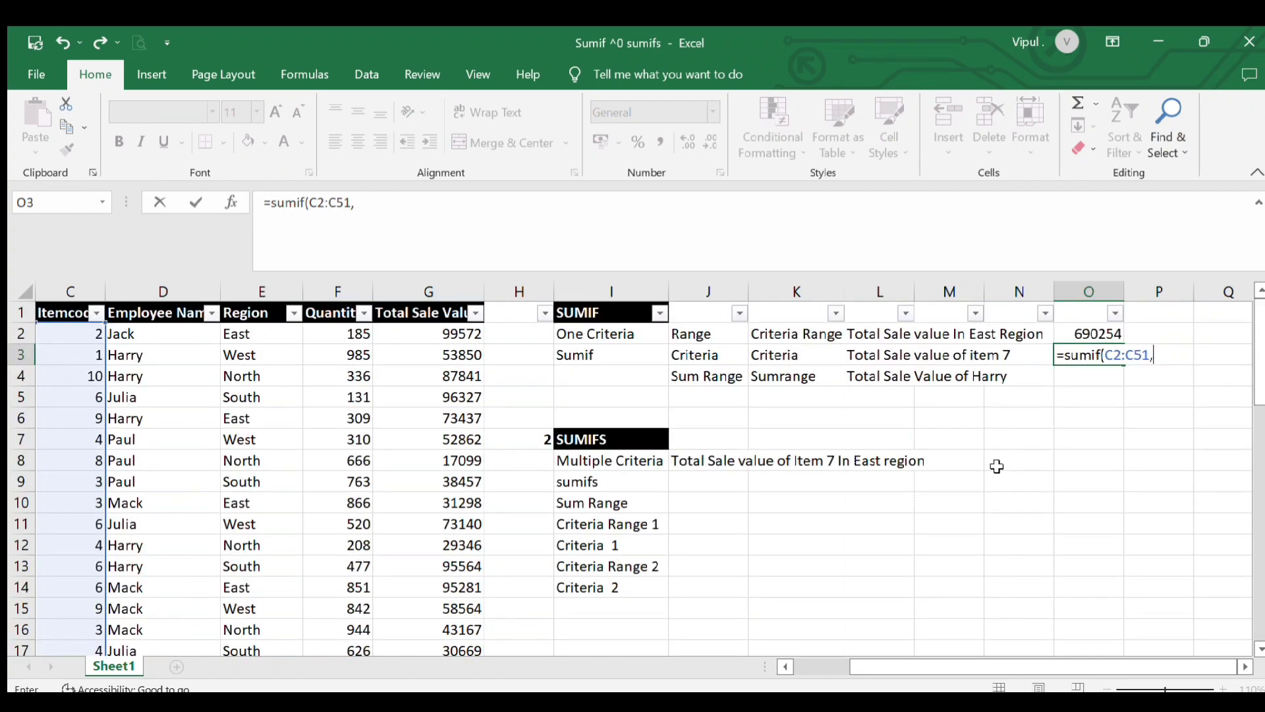
type("7,")
Add the Total Sale Value cells G2:G51 as the sum range and enter the item 7 formula
left_click_drag(442, 336, 464, 368)
key("shift+Down")
key("shift+Down")
key("shift+Down")
key("shift+Down")
key("shift+Down")
key("shift+Down")
key("shift+Down")
key("shift+Down")
key("shift+Down")
key("shift+Down")
key("shift+Down")
key("shift+Down")
key("shift+Down")
key("shift+Down")
key("shift+Down")
key("shift+Down")
key("shift+Down")
key("shift+Down")
key("shift+Down")
key("shift+Down")
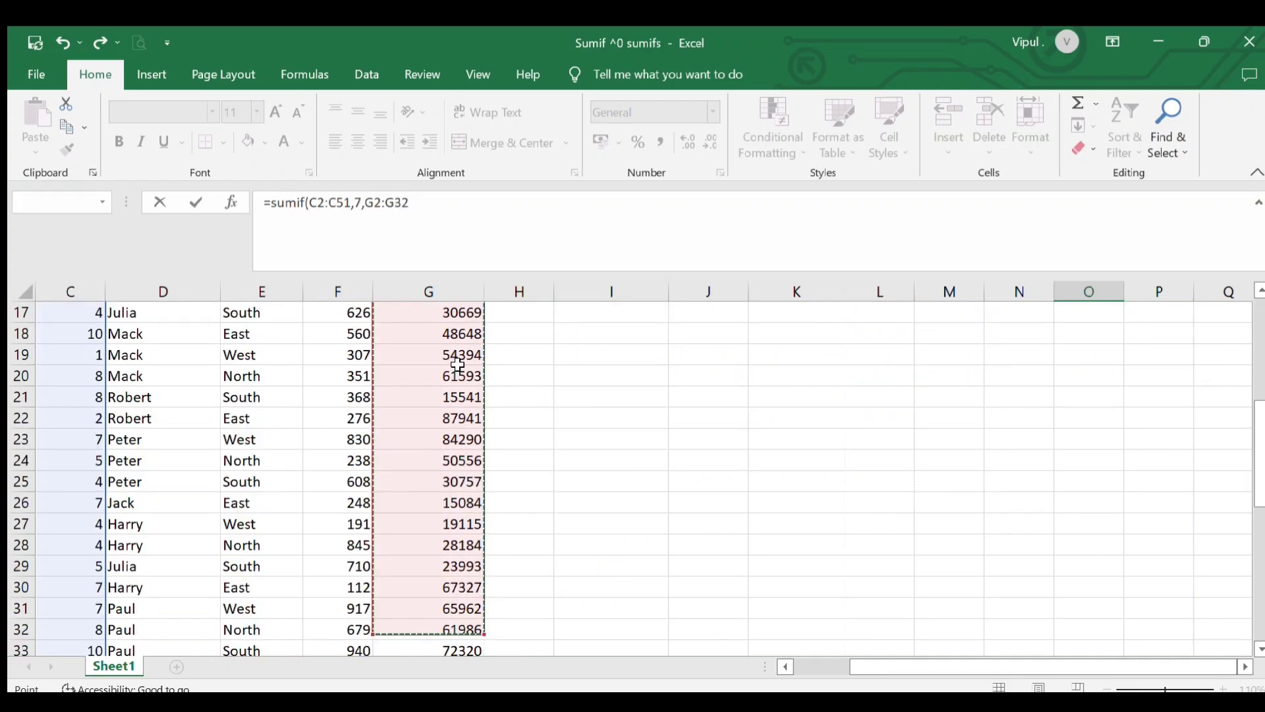
key("shift+Down")
key("shift+Down")
key("shift+Down")
key("shift+Down")
key("shift+Down")
key("shift+Down")
key("shift+Down")
key("shift+Down")
key("shift+Down")
key("shift+Down")
key("shift+Down")
key("shift+Down")
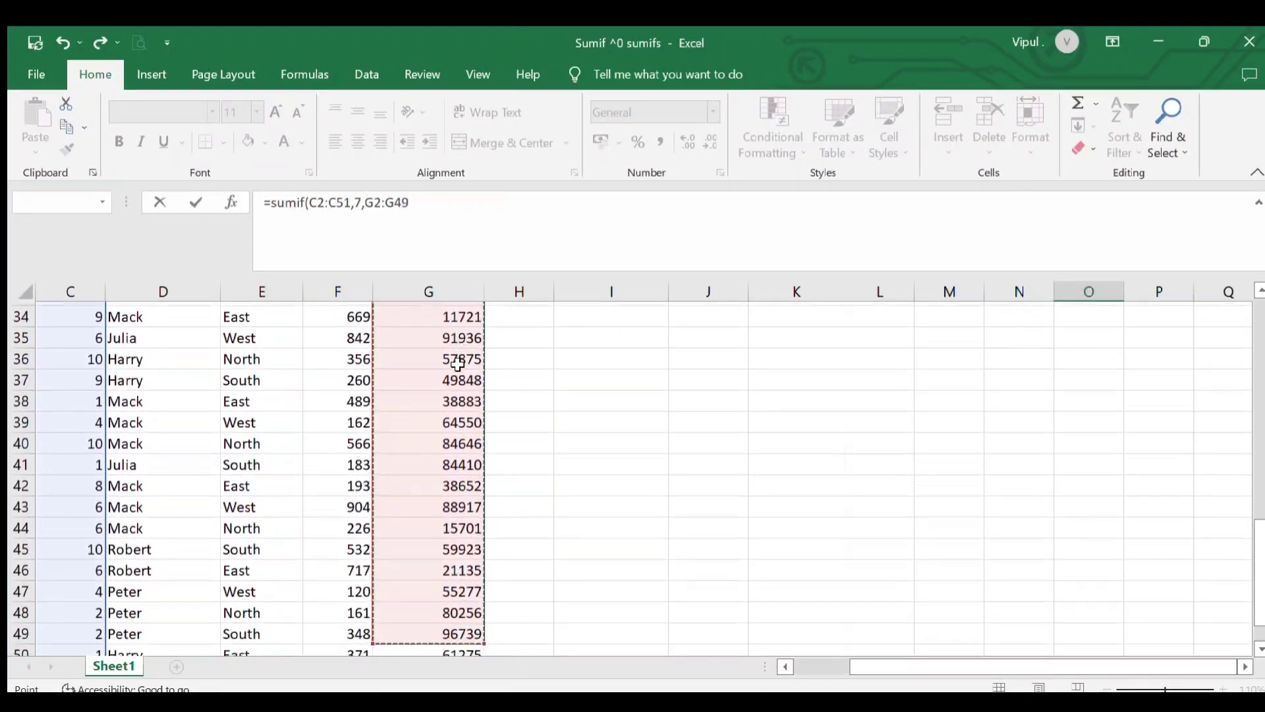
key("shift+Up")
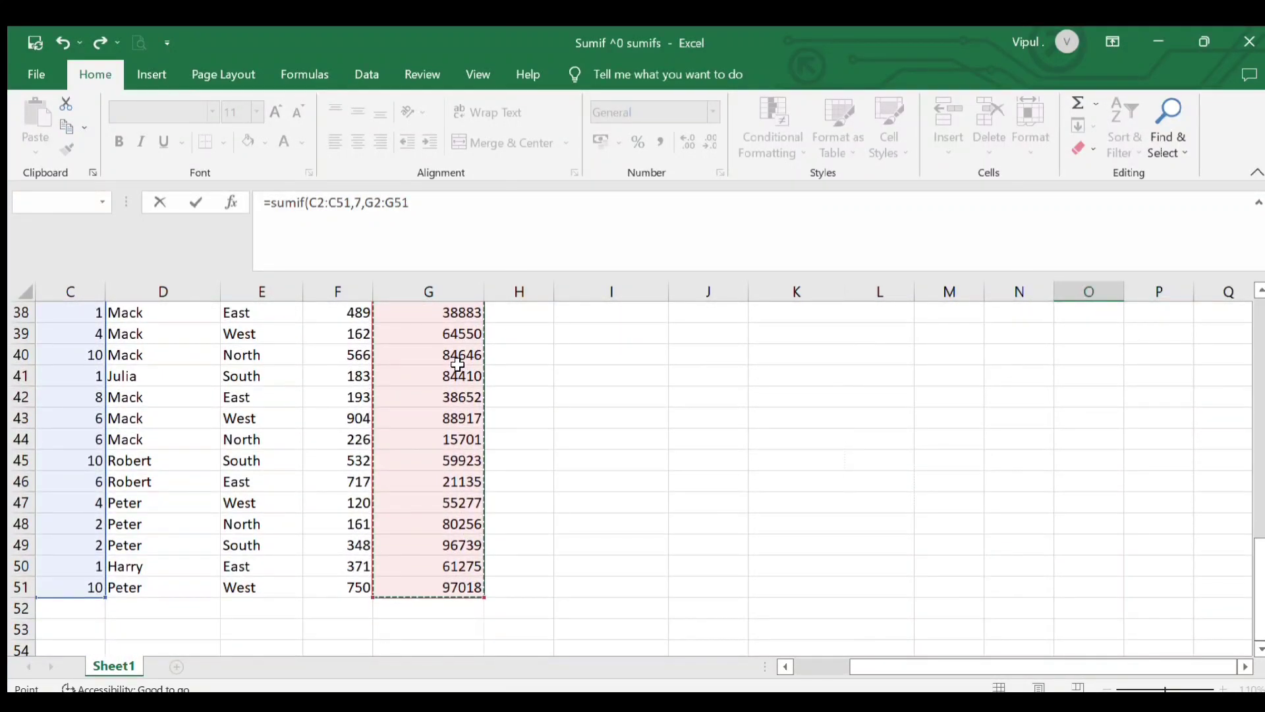
key("Return")
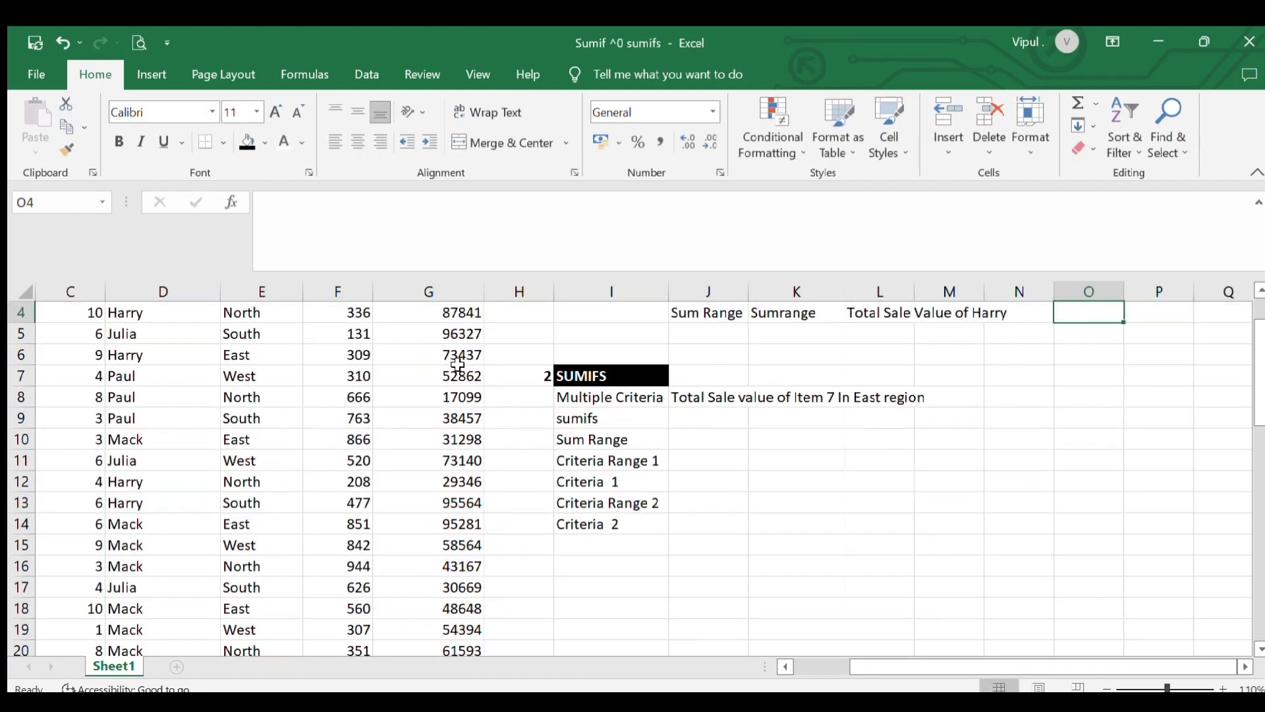
scroll(758, 455, "up", 1)
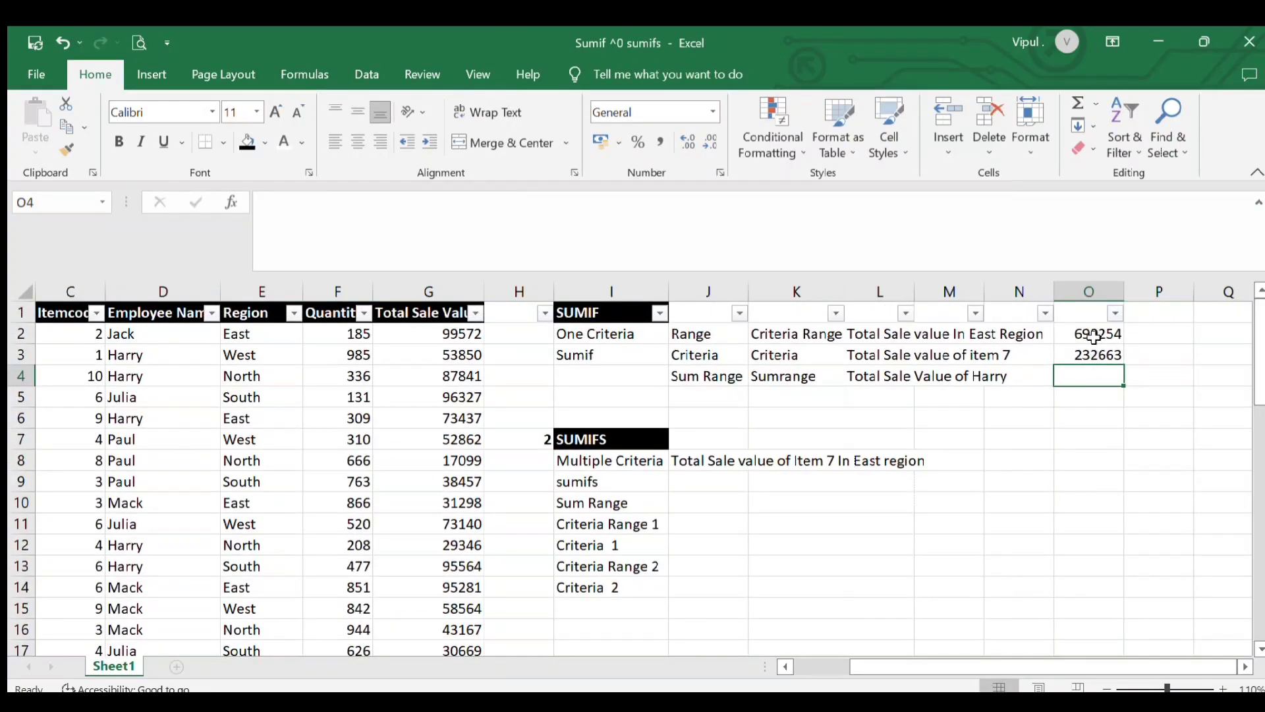
Check the item 7 total by filtering for item 7 and selecting its Total Sale Value cells
left_click(1076, 355)
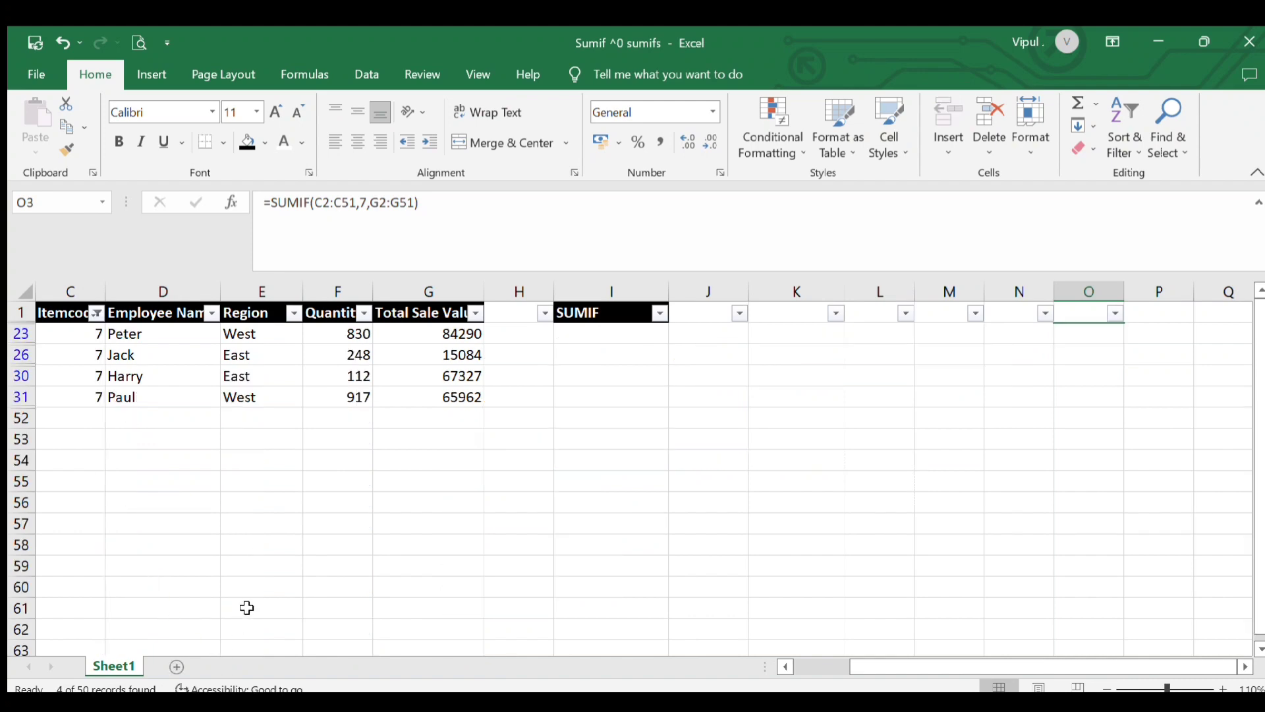
left_click(434, 334)
key("shift+Down")
key("shift+Down")
key("shift+Down")
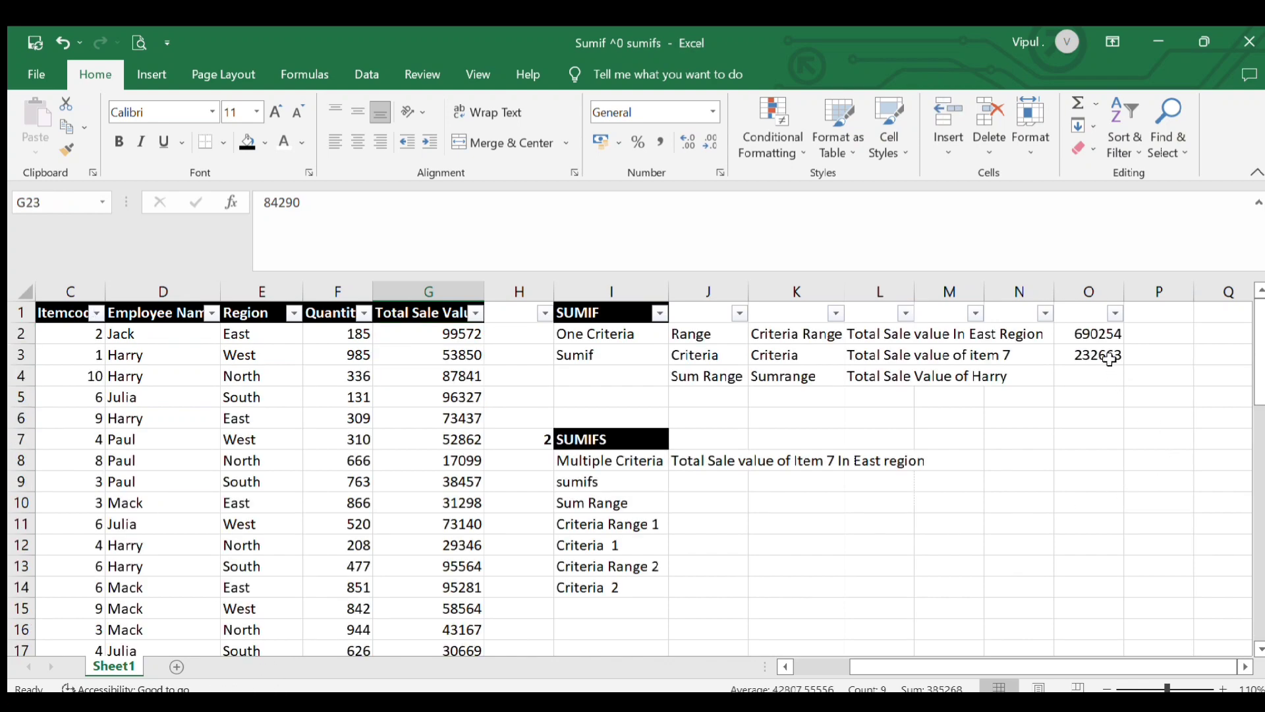
left_click(1107, 359)
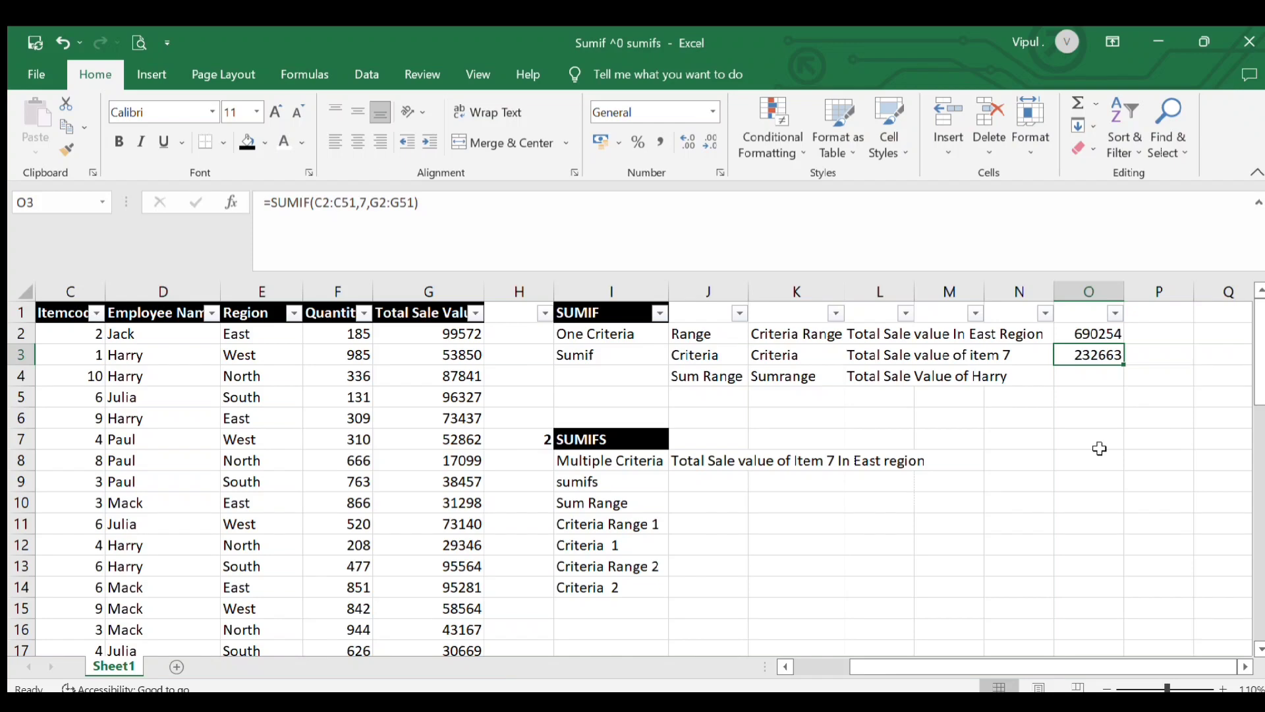
Begin a SUMIF formula in cell O4 for Harry's total, using the Employee Name cells D2:D51 as range, followed by a comma
left_click(1079, 379)
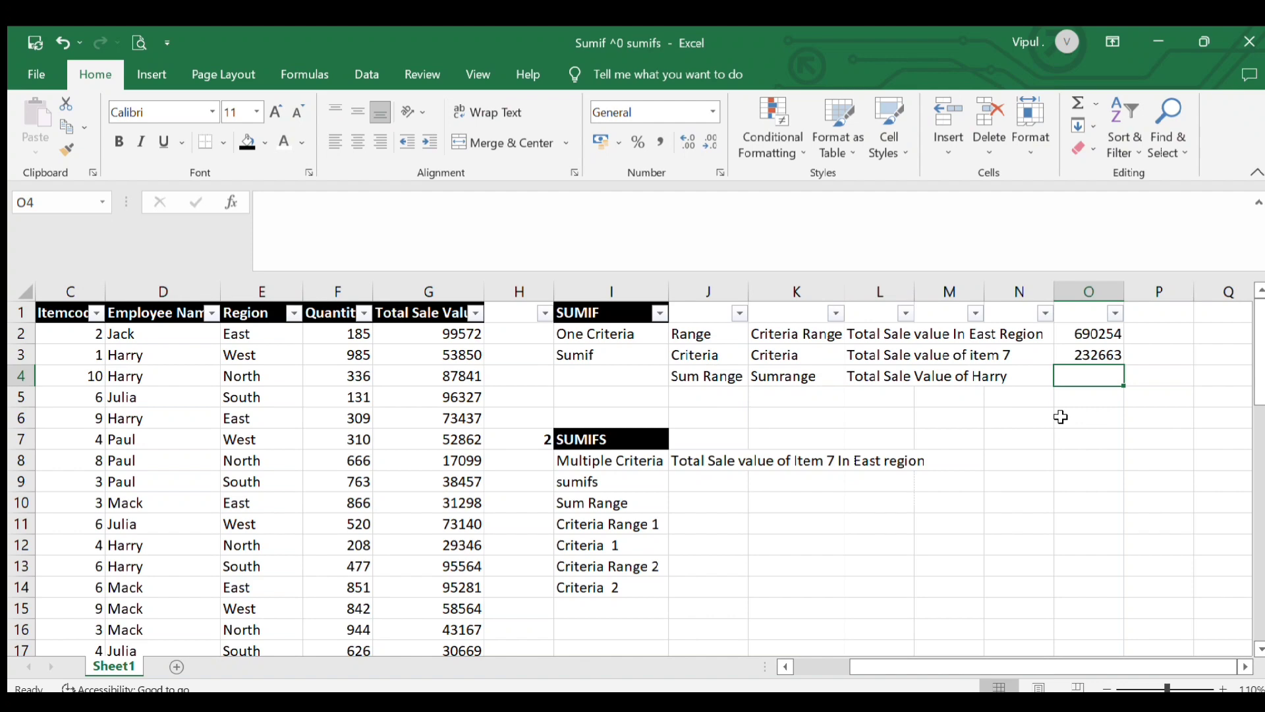
type("=")
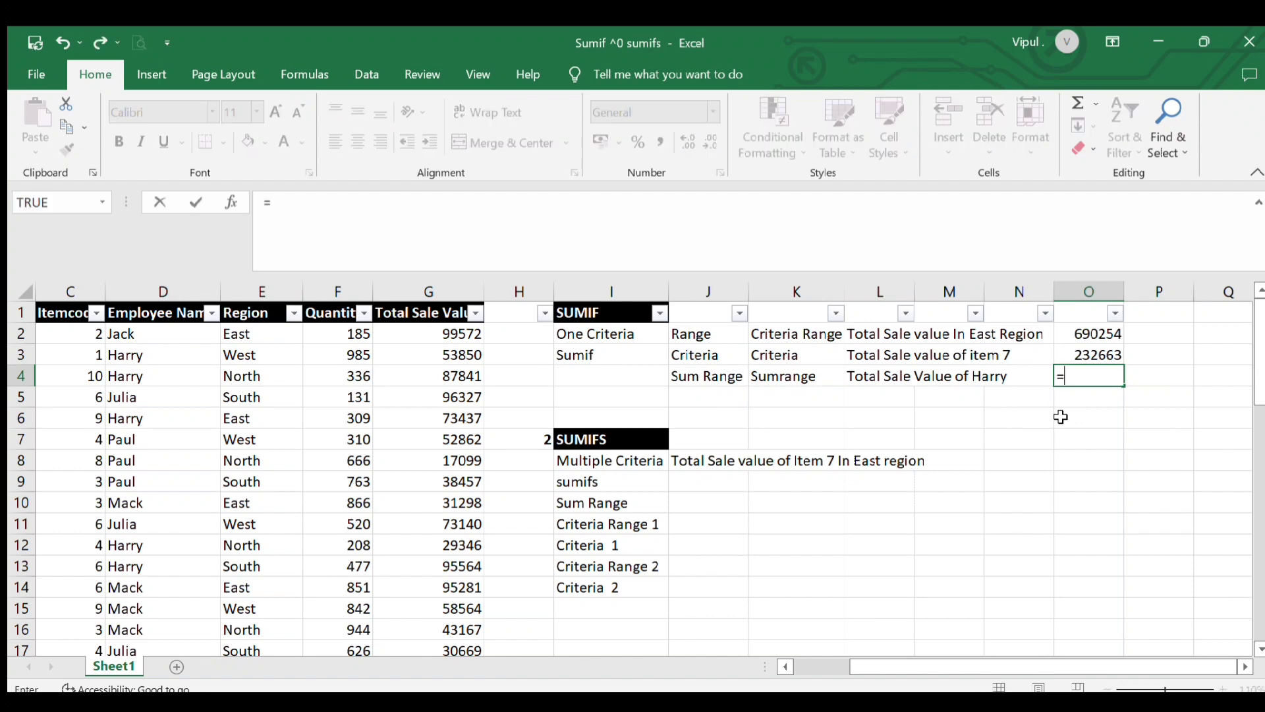
type("sumif(")
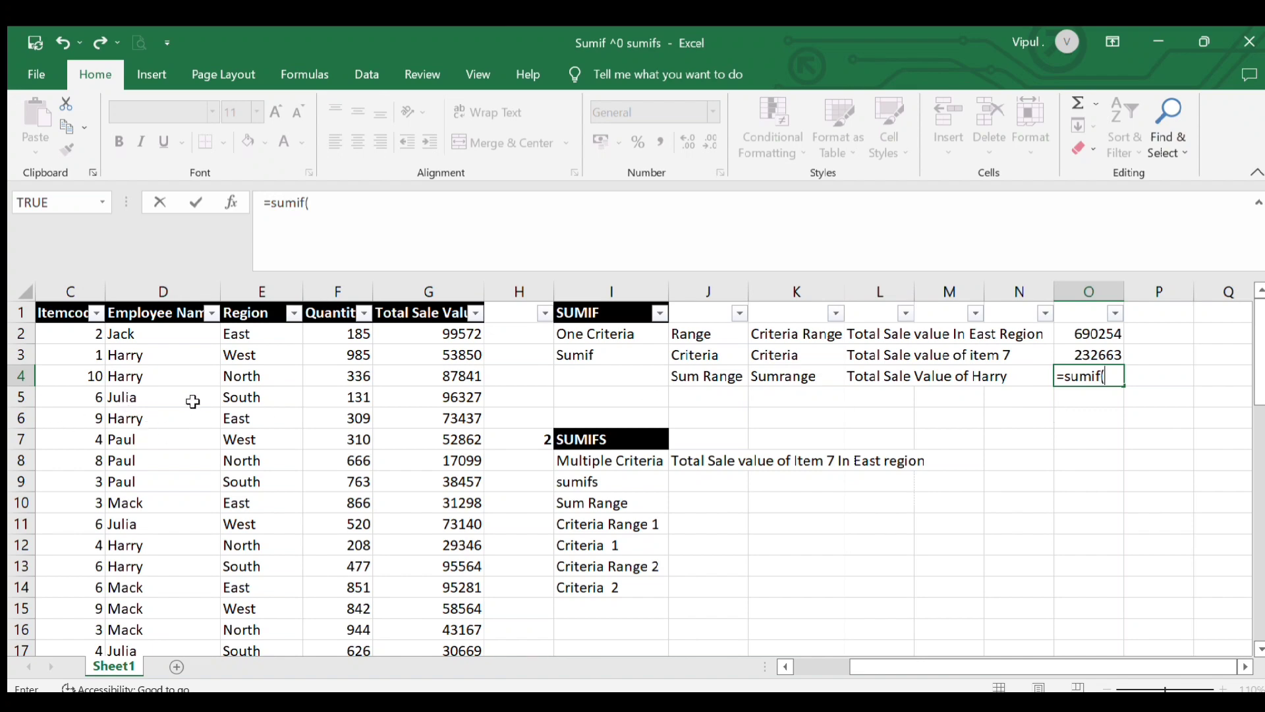
left_click(174, 332)
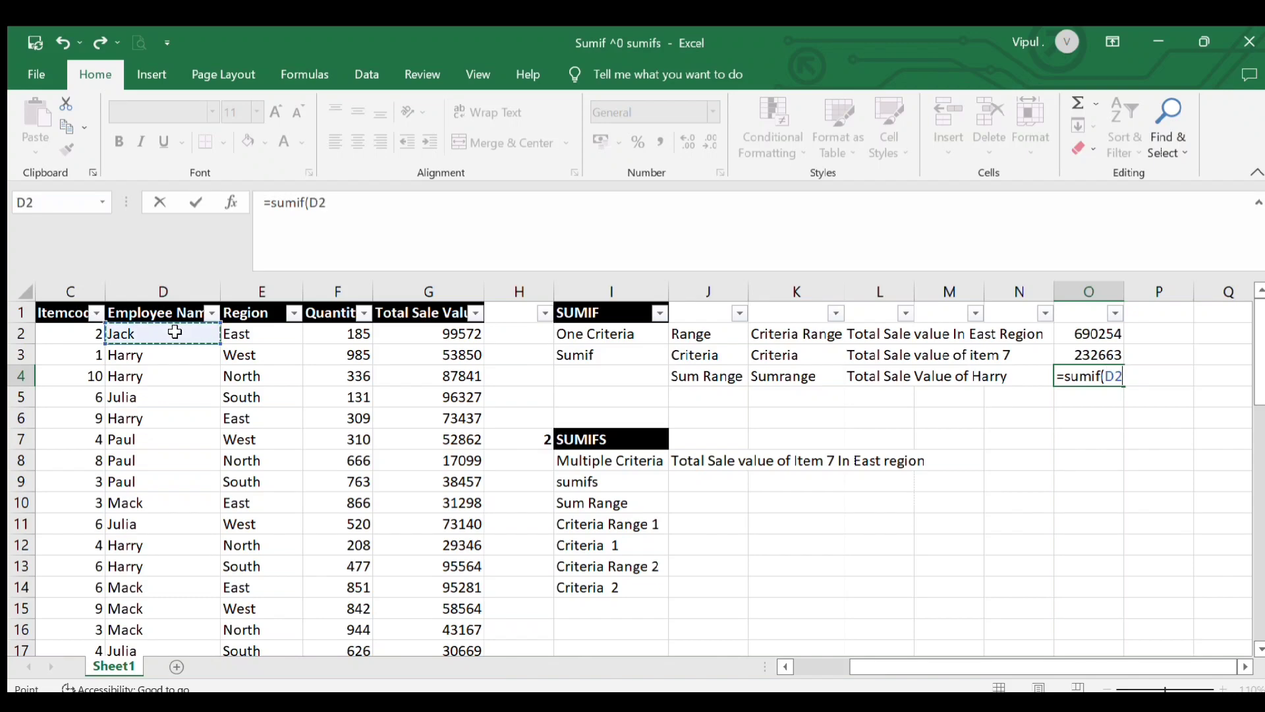
key("shift+Down")
key("shift+Down")
key("shift+Down")
key("shift+Down")
key("shift+Down")
key("shift+Down")
key("shift+Down")
key("shift+Down")
key("shift+Down")
key("shift+Down")
key("shift+Down")
key("shift+Down")
key("shift+Down")
key("shift+Down")
key("shift+Down")
key("shift+Down")
key("shift+Down")
key("shift+Down")
key("shift+Down")
key("shift+Down")
key("shift+Down")
key("shift+Down")
key("shift+Down")
key("shift+Down")
key("shift+Down")
key("shift+Down")
key("shift+Down")
key("shift+Down")
key("shift+Down")
key("shift+Down")
key("shift+Down")
key("shift+Down")
key("shift+Down")
key("shift+Down")
key("shift+Down")
key("shift+Down")
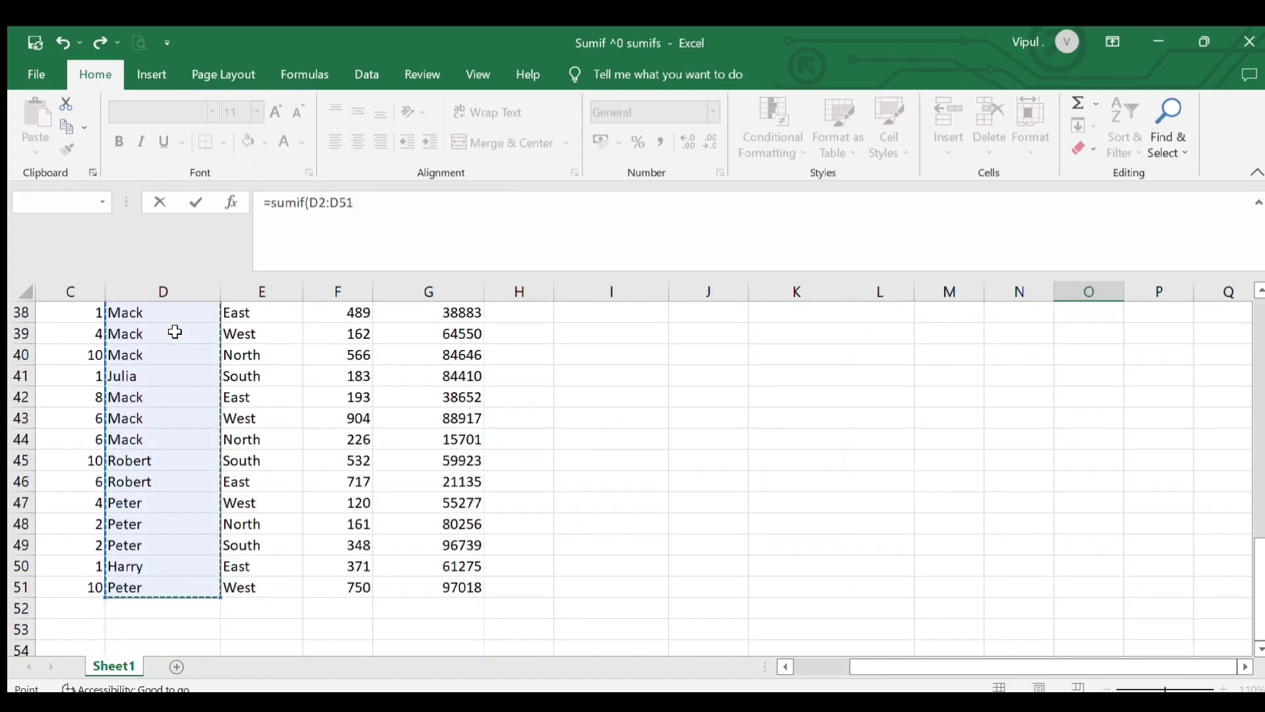
type(",")
Add "harry" as the SUMIF criteria argument, followed by a comma
scroll(1113, 527, "up", 13)
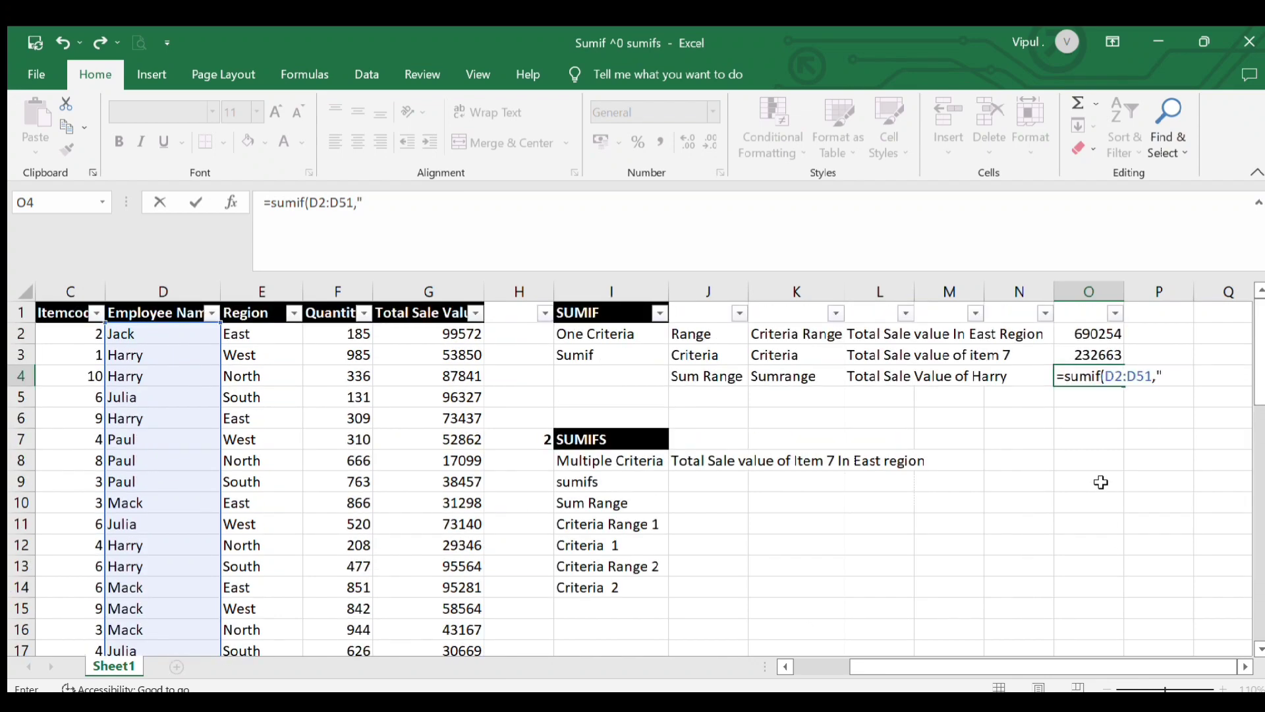
type("harry\",")
Add the Total Sale Value cells G2:G51 as the sum range, close the bracket and enter Harry's formula
left_click(430, 337)
key("shift+Down")
key("shift+Down")
key("shift+Down")
key("shift+Down")
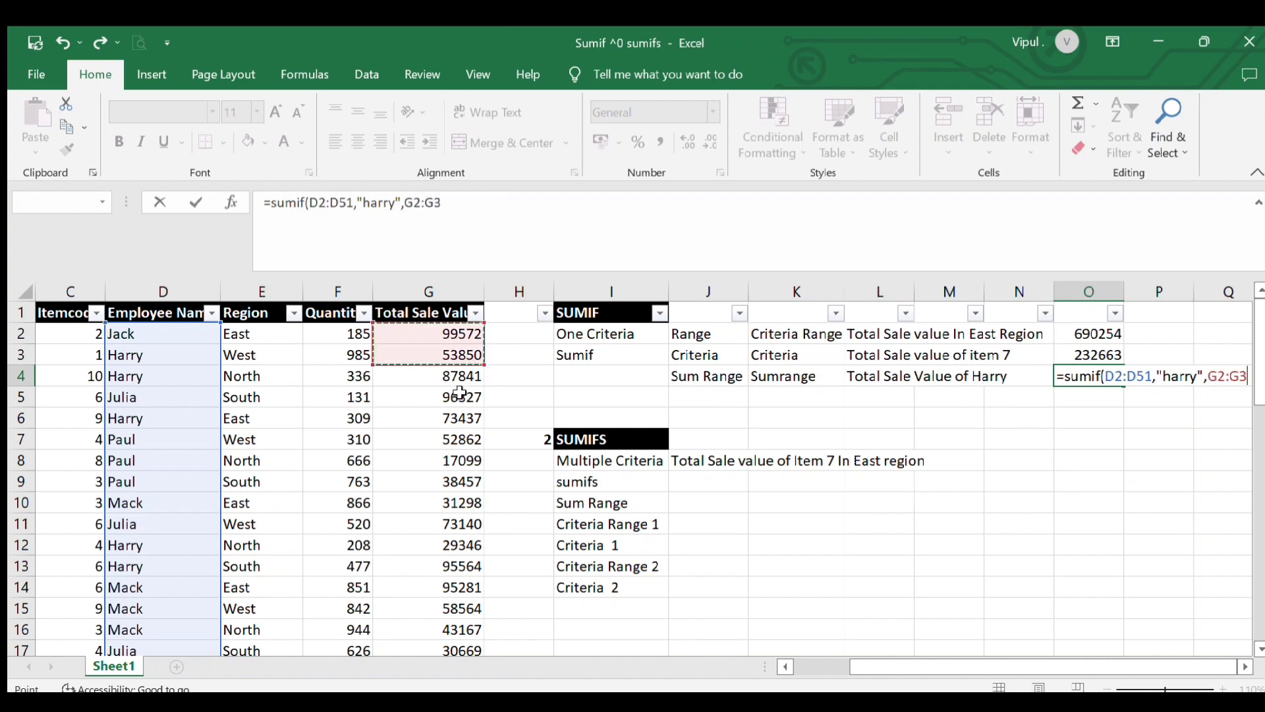
key("shift+Down")
key("shift+Down")
key("shift+Down")
key("shift+Down")
key("shift+Down")
key("shift+Down")
key("shift+Down")
key("shift+Down")
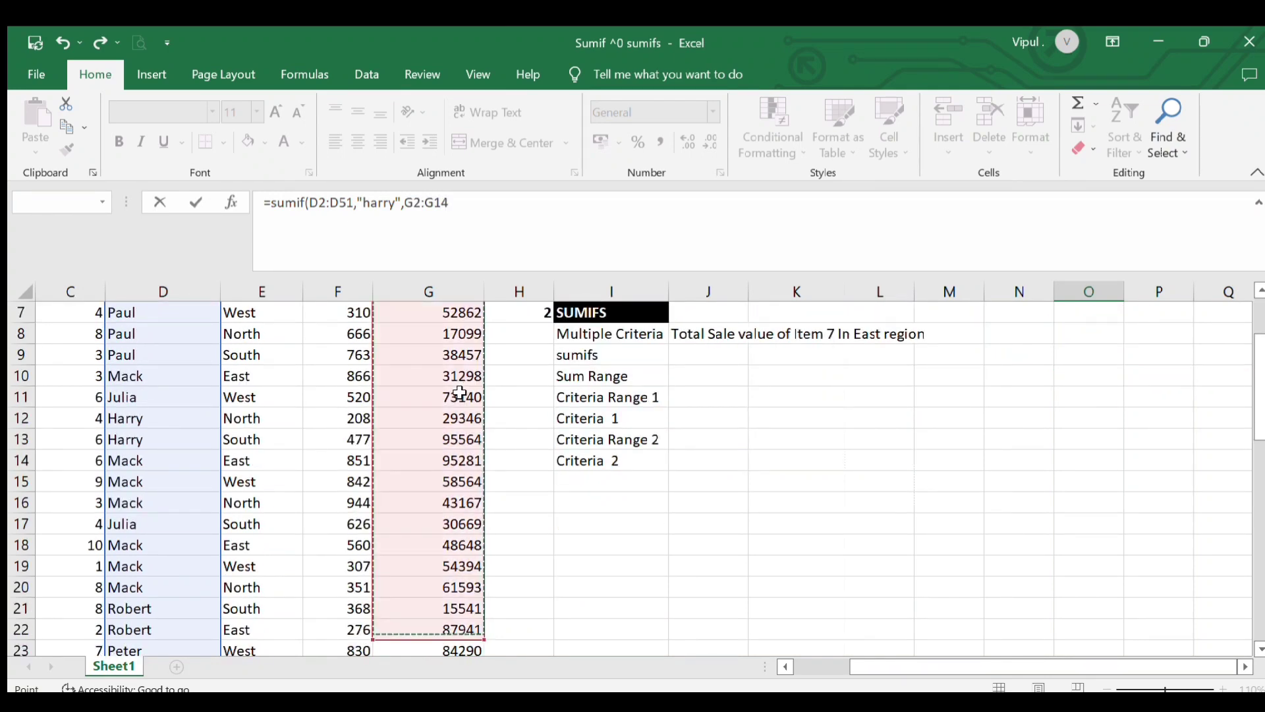
key("ctrl+shift+Down")
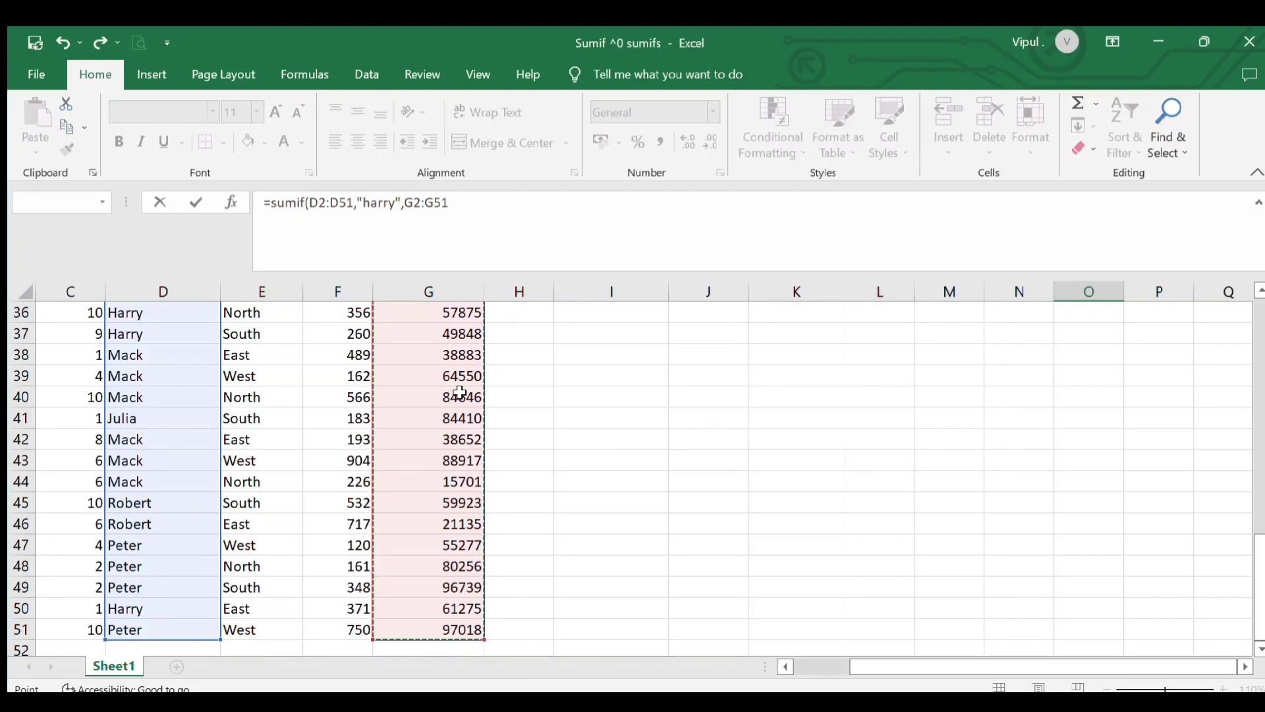
scroll(459, 394, "up", 12)
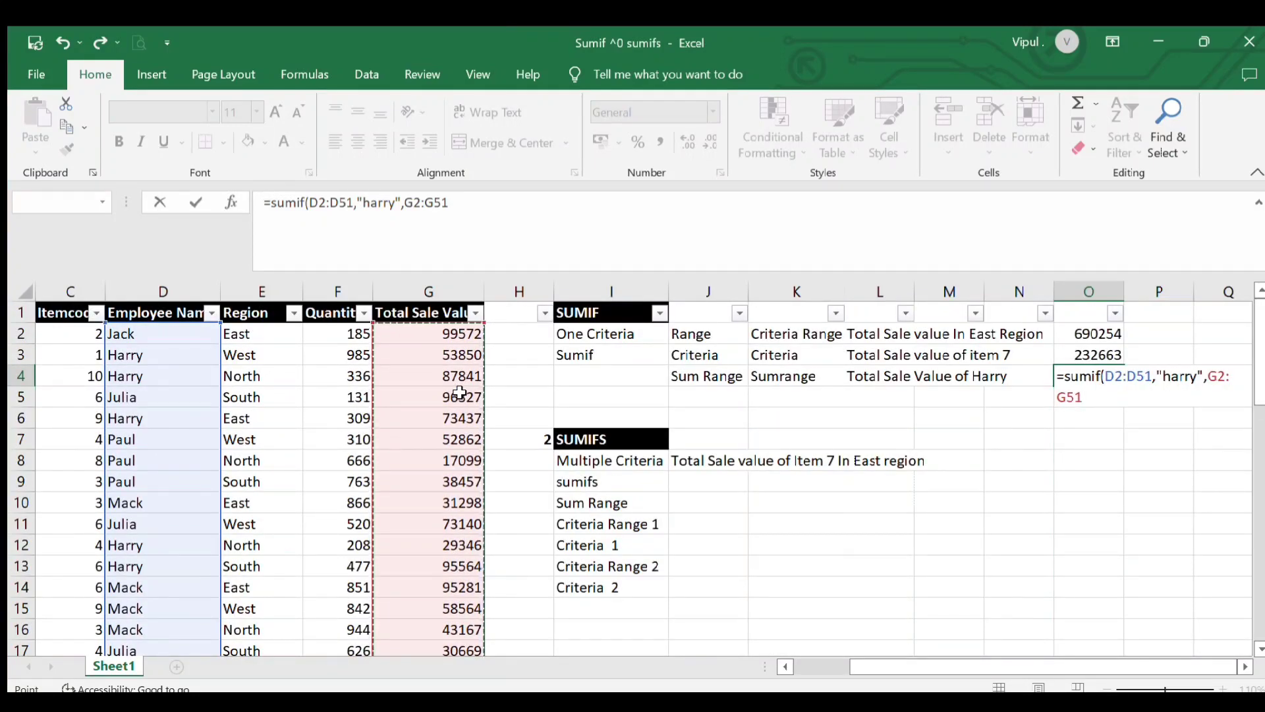
type(")")
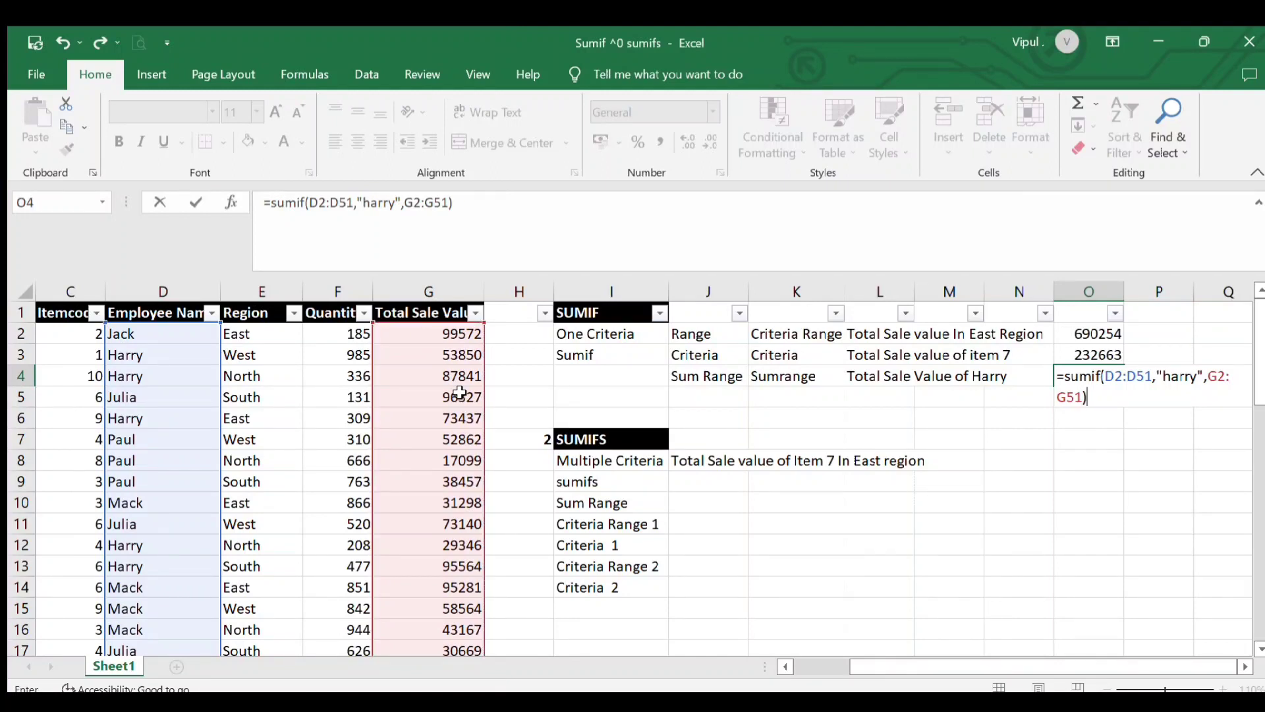
key("Return")
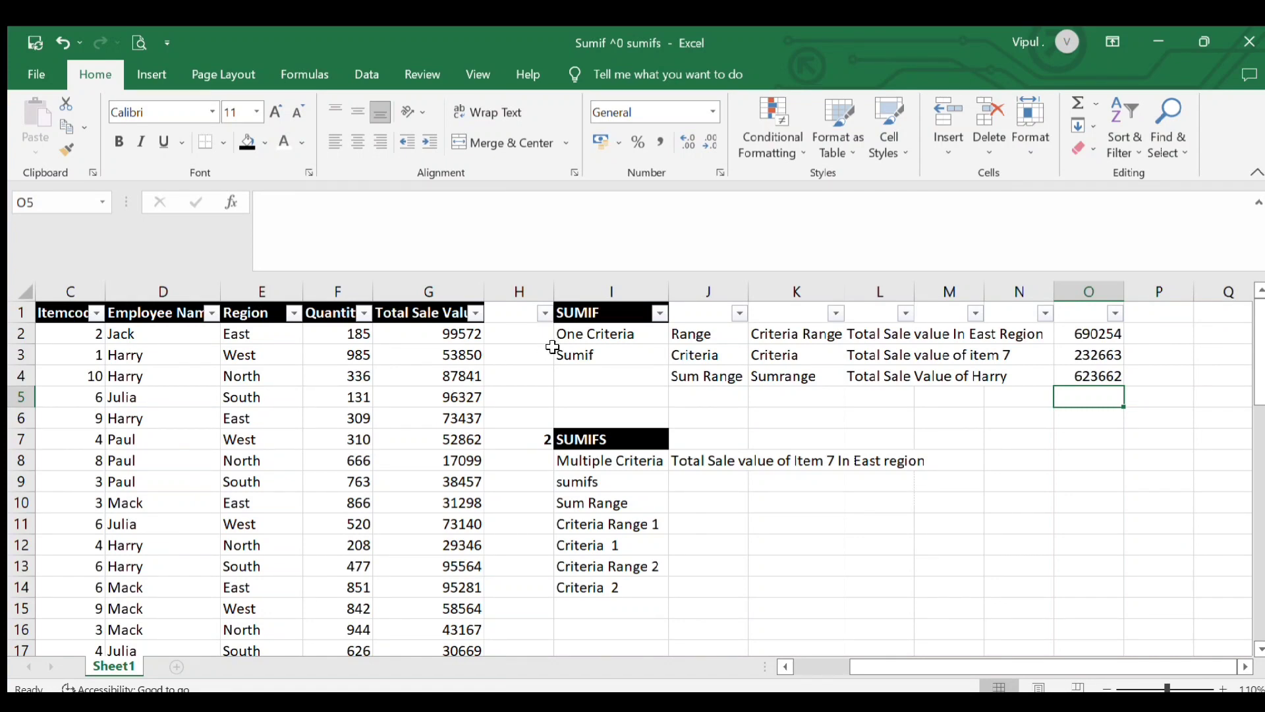
Review the SUMIF and SUMIFS section labels and the item 7 in East region question
left_click(571, 356)
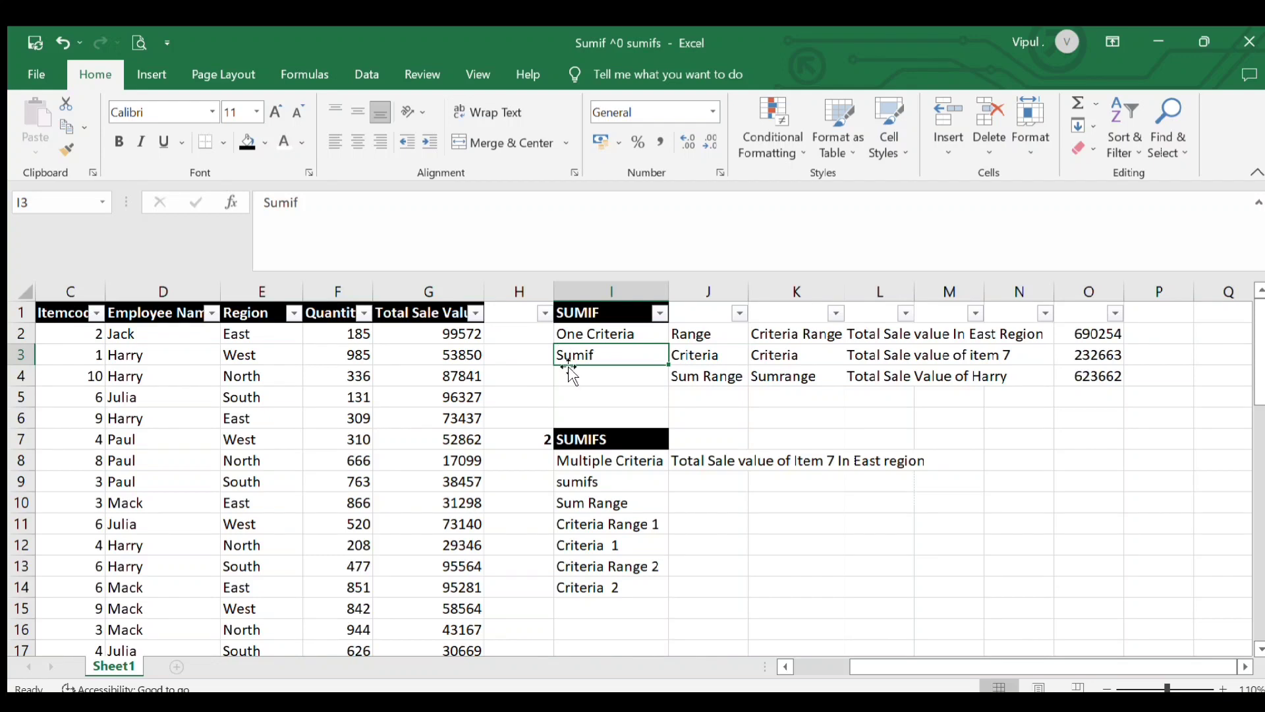
left_click(580, 435)
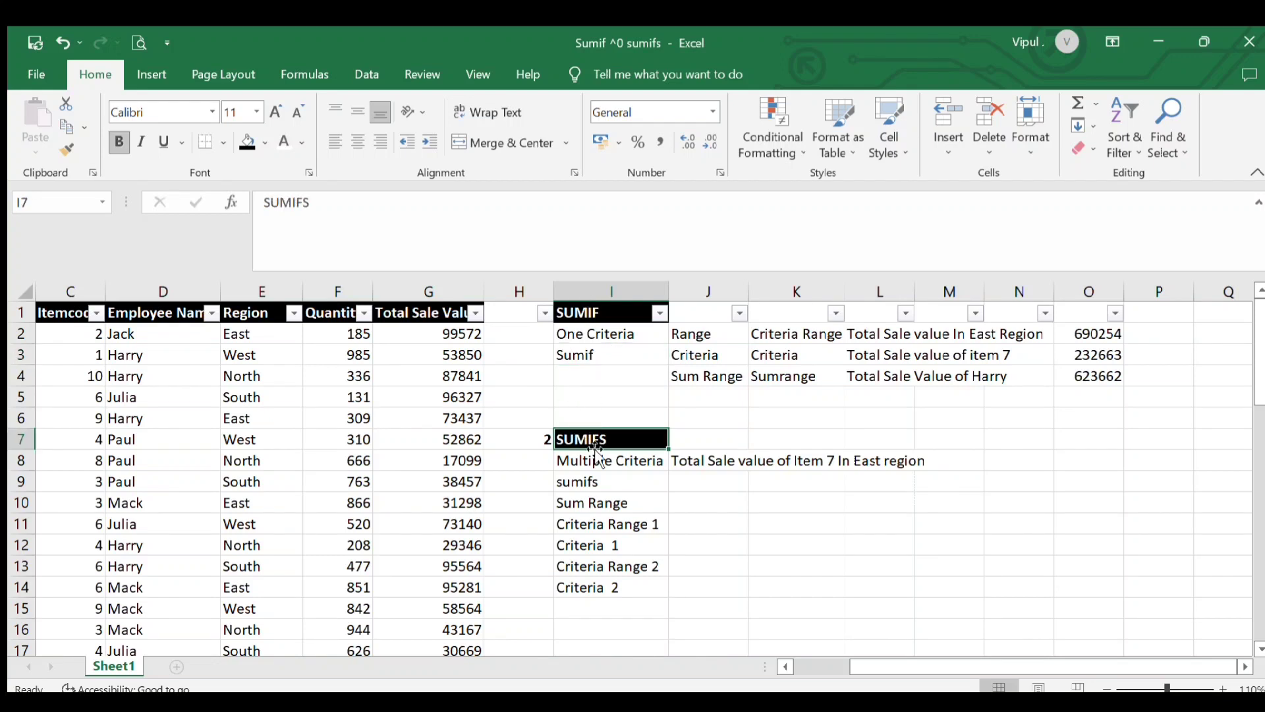
left_click(580, 318)
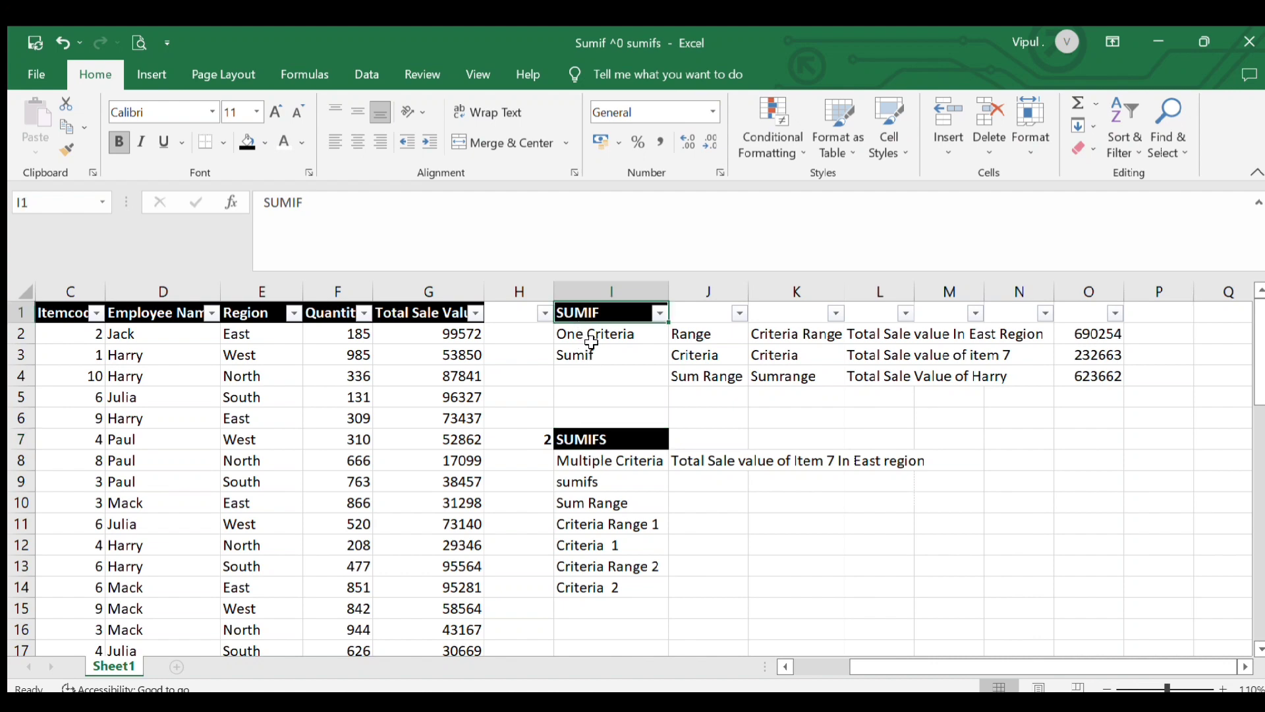
left_click(732, 357)
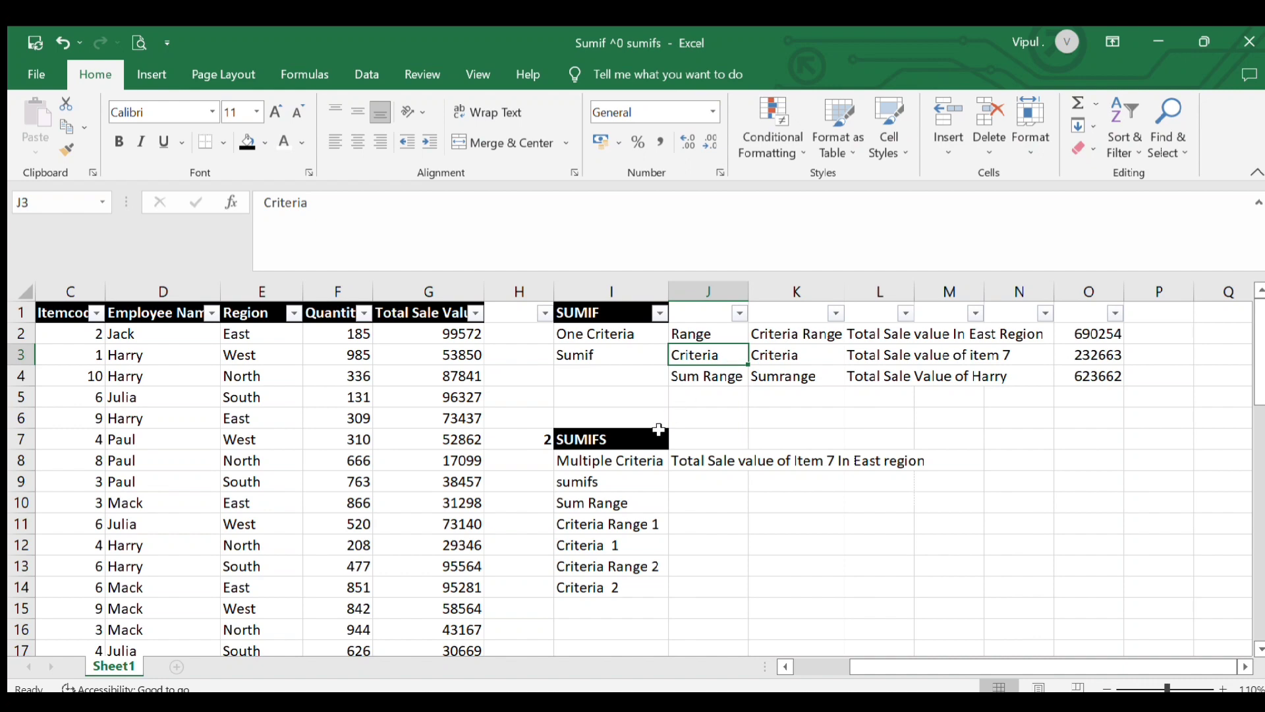
left_click(606, 317)
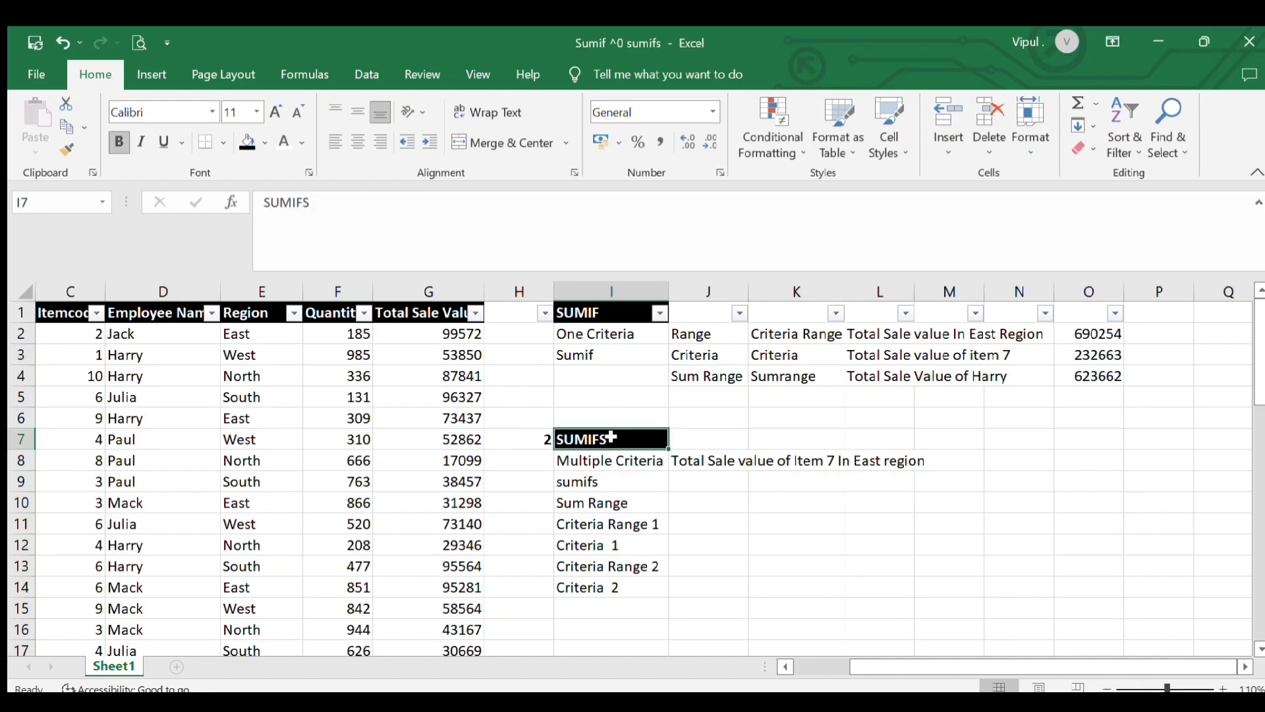
left_click(625, 476)
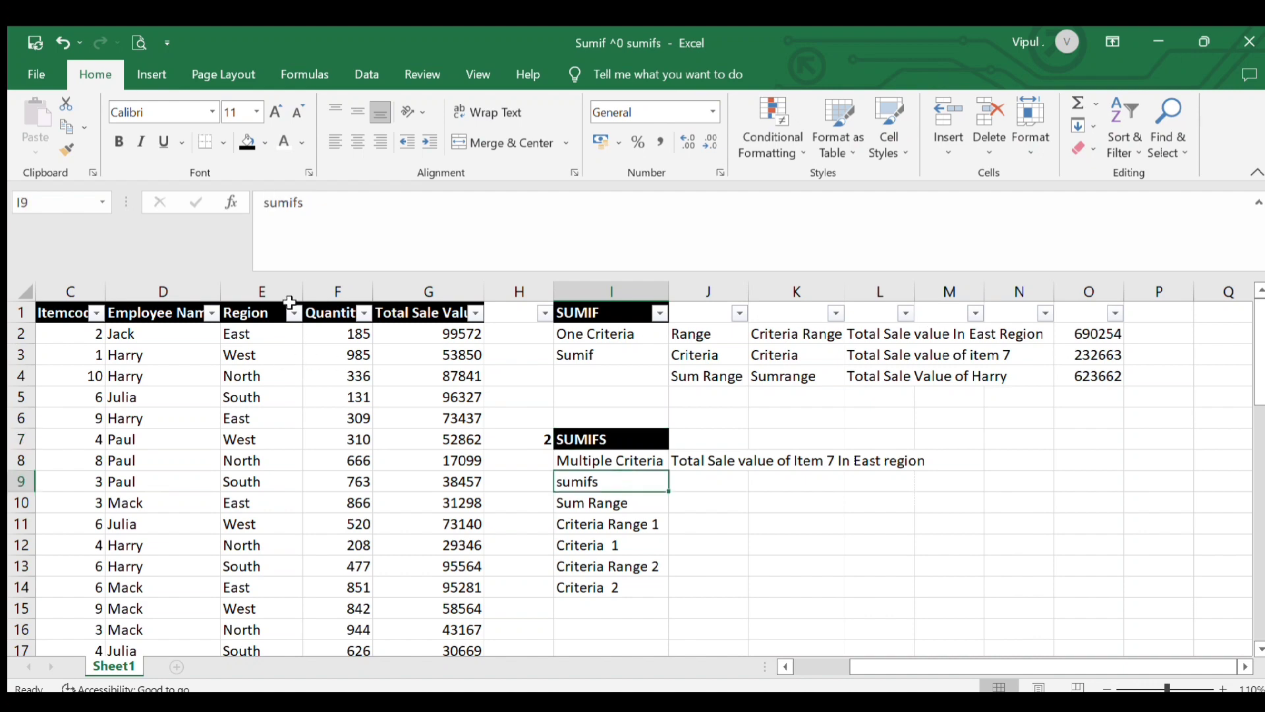
left_click(705, 462)
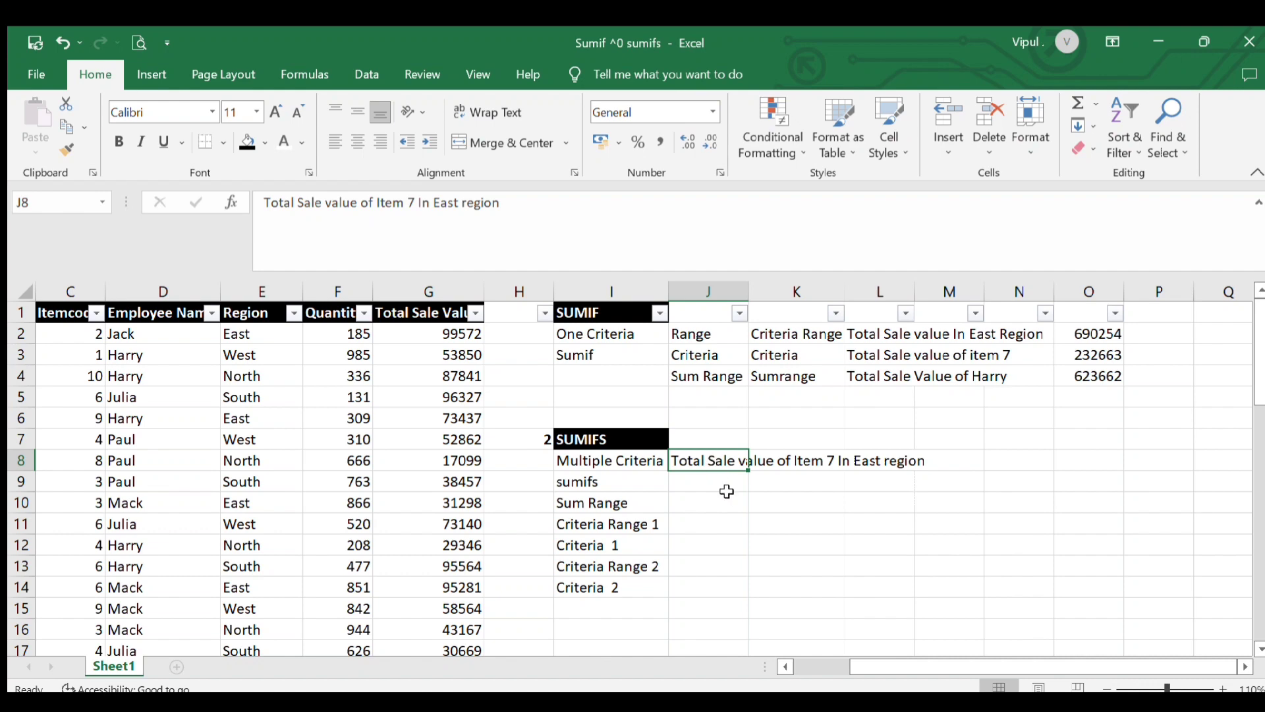
left_click(782, 503)
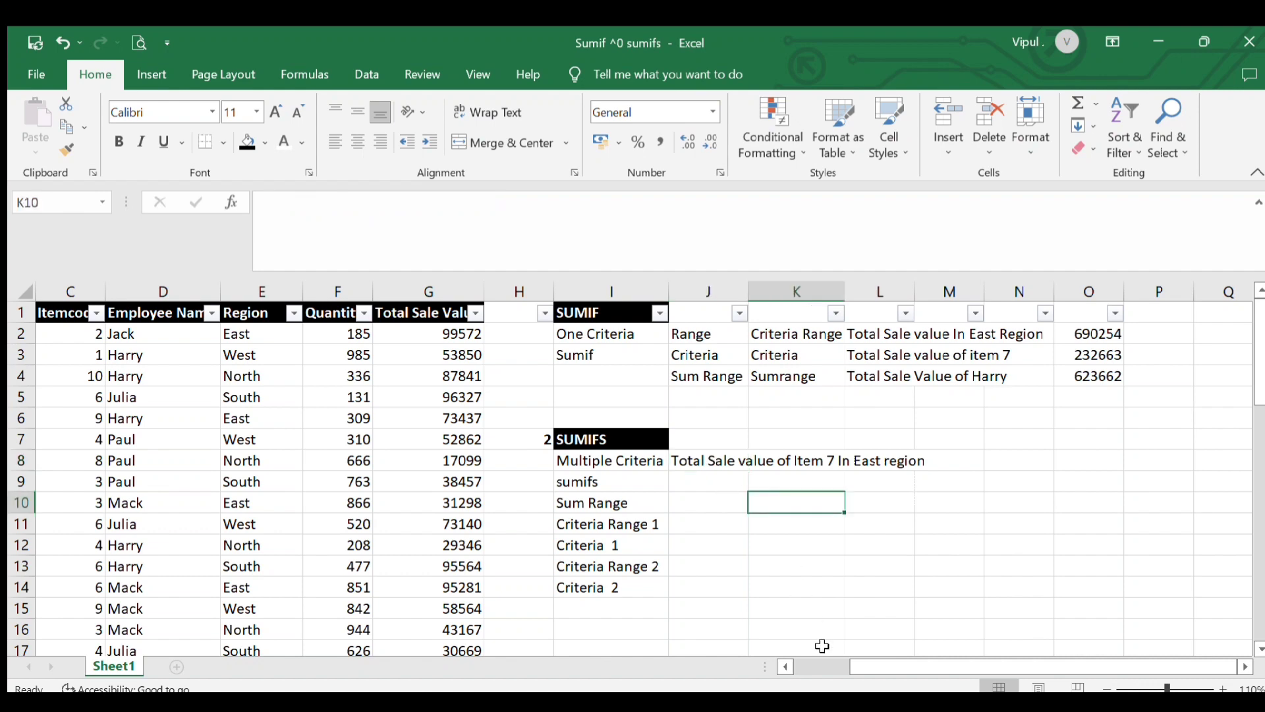
key("Left")
key("Up")
key("Right")
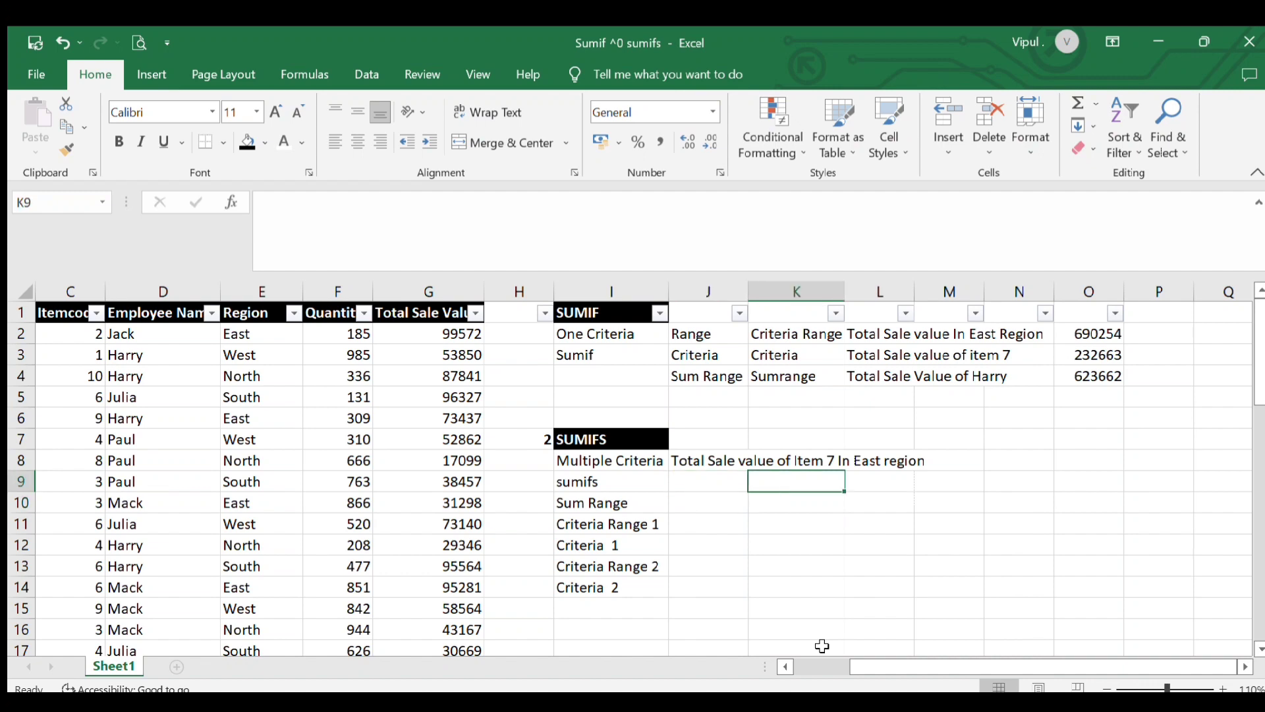
key("Down")
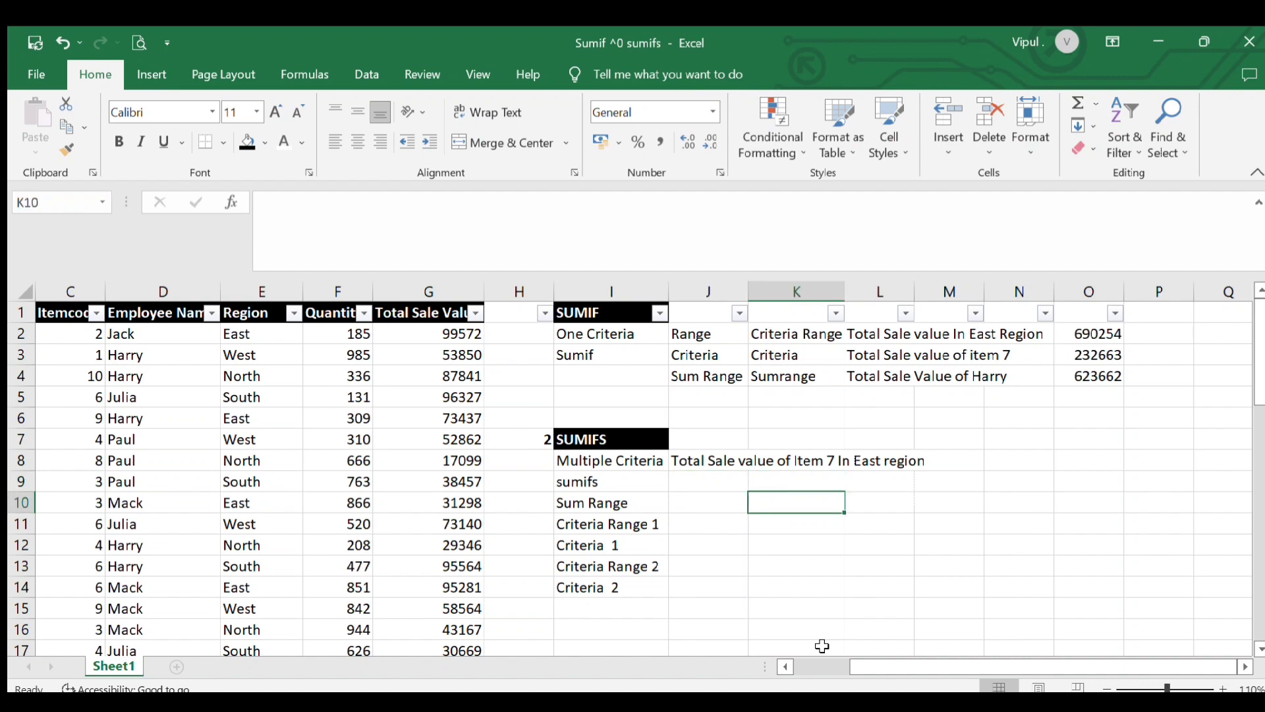
type("=")
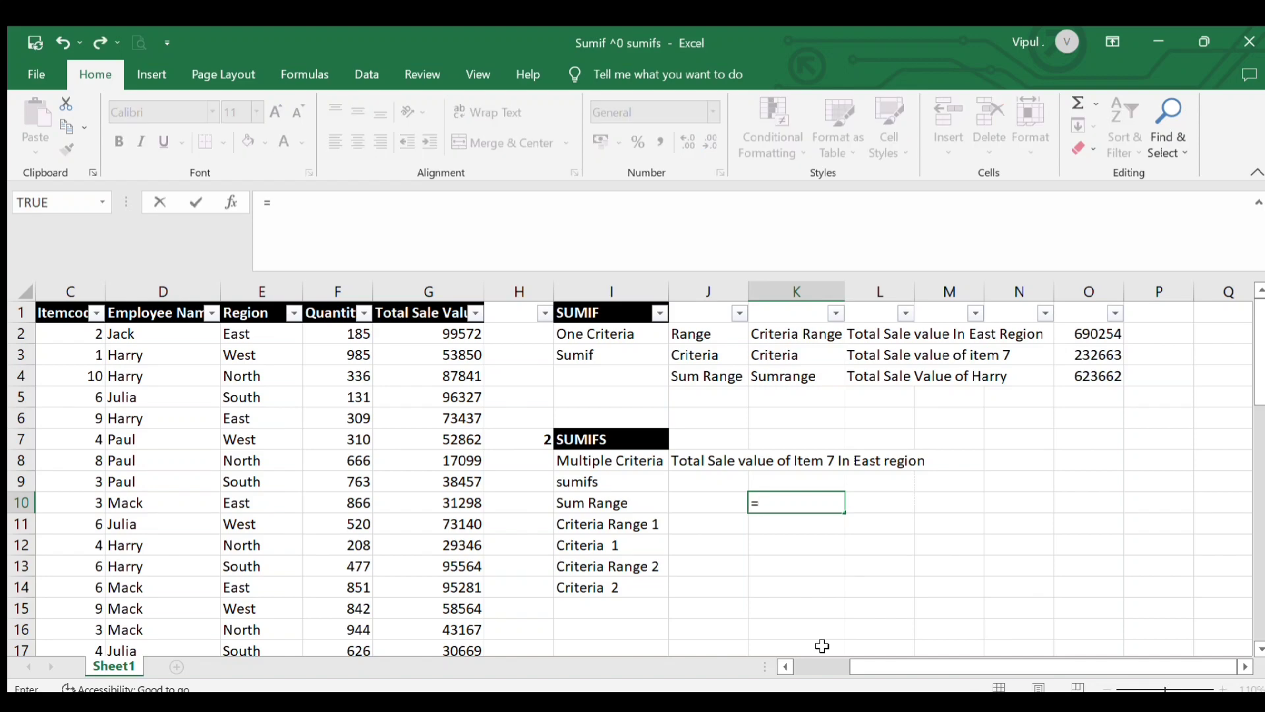
type("sumi")
key("Escape")
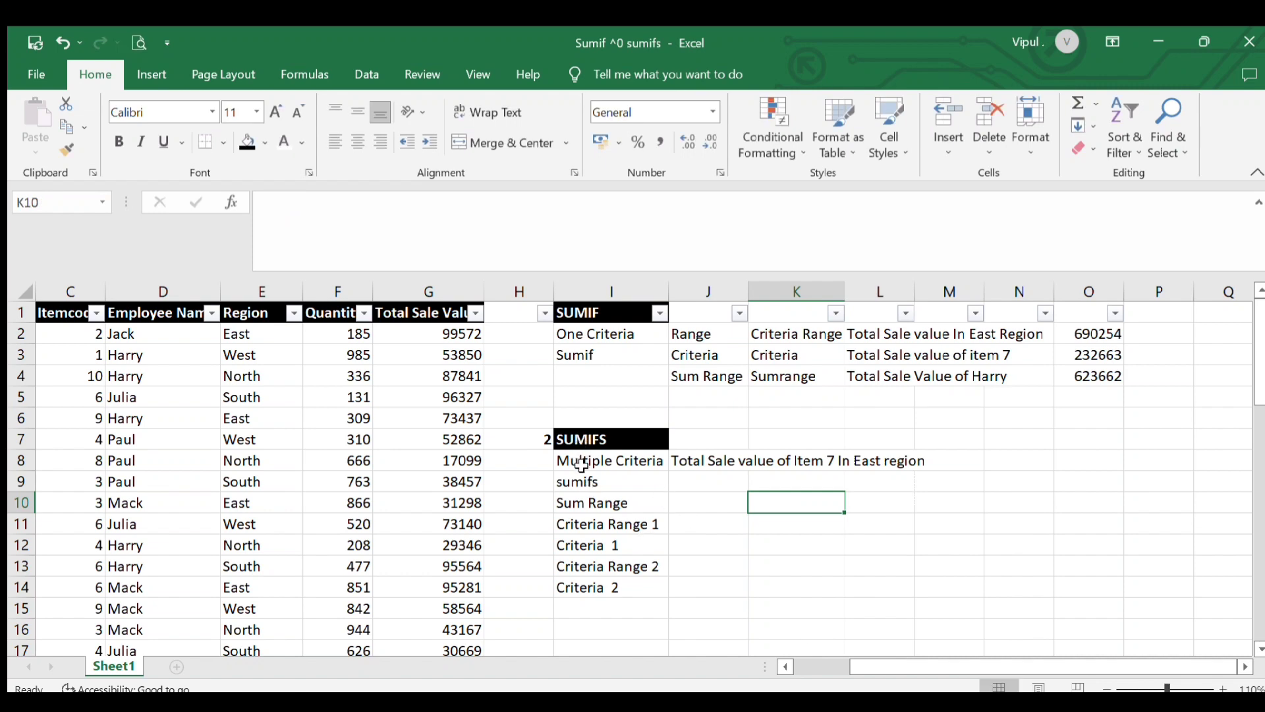
Go through the SUMIFS argument labels from Sum Range to Criteria 2
left_click(580, 504)
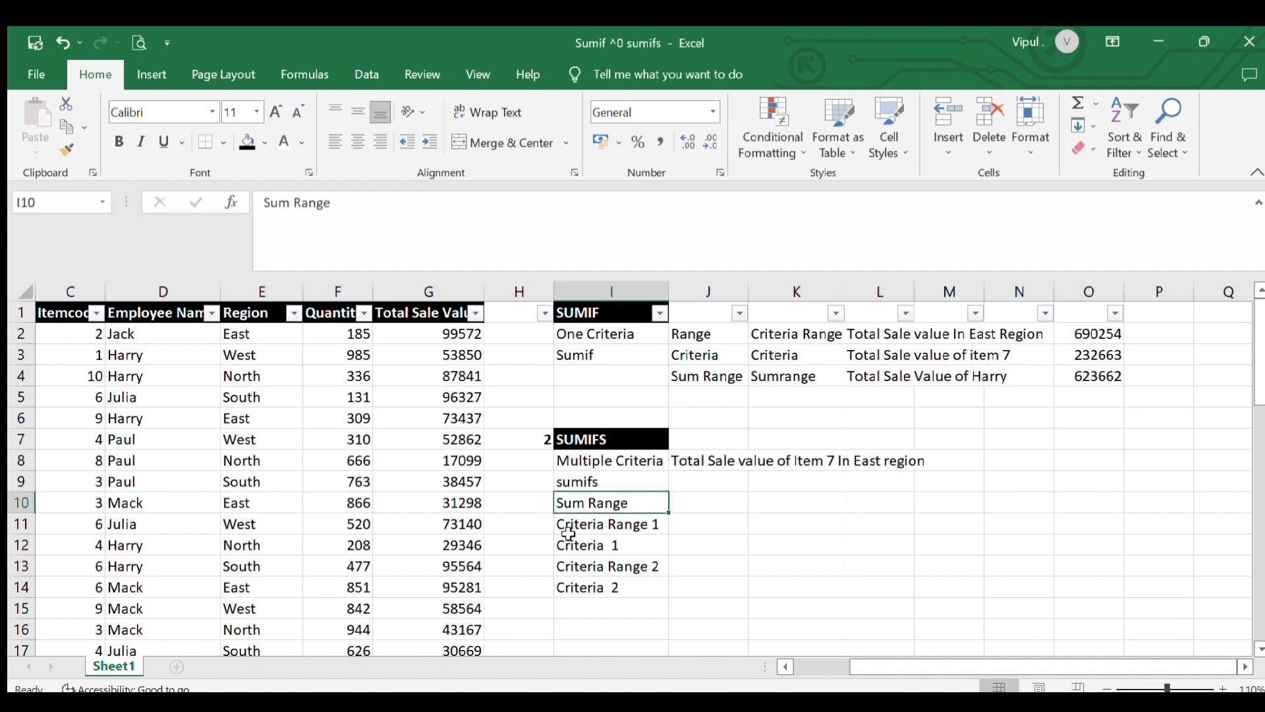
left_click(573, 525)
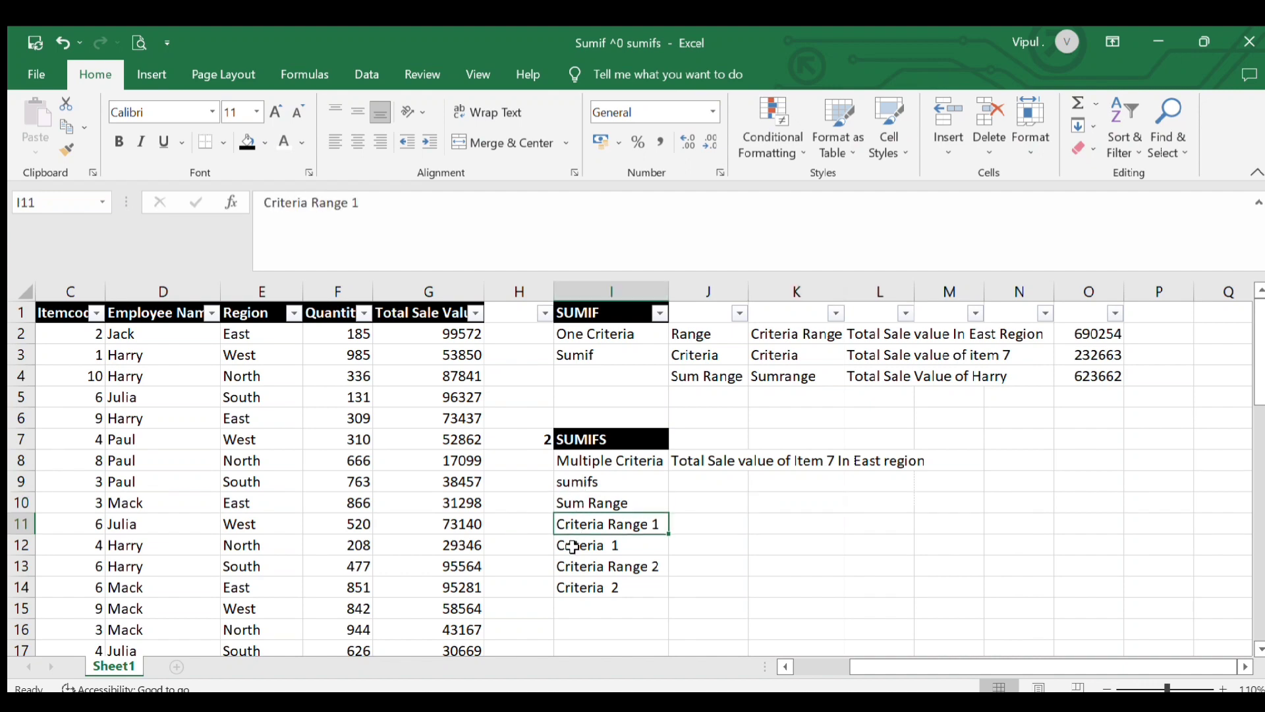
left_click(574, 547)
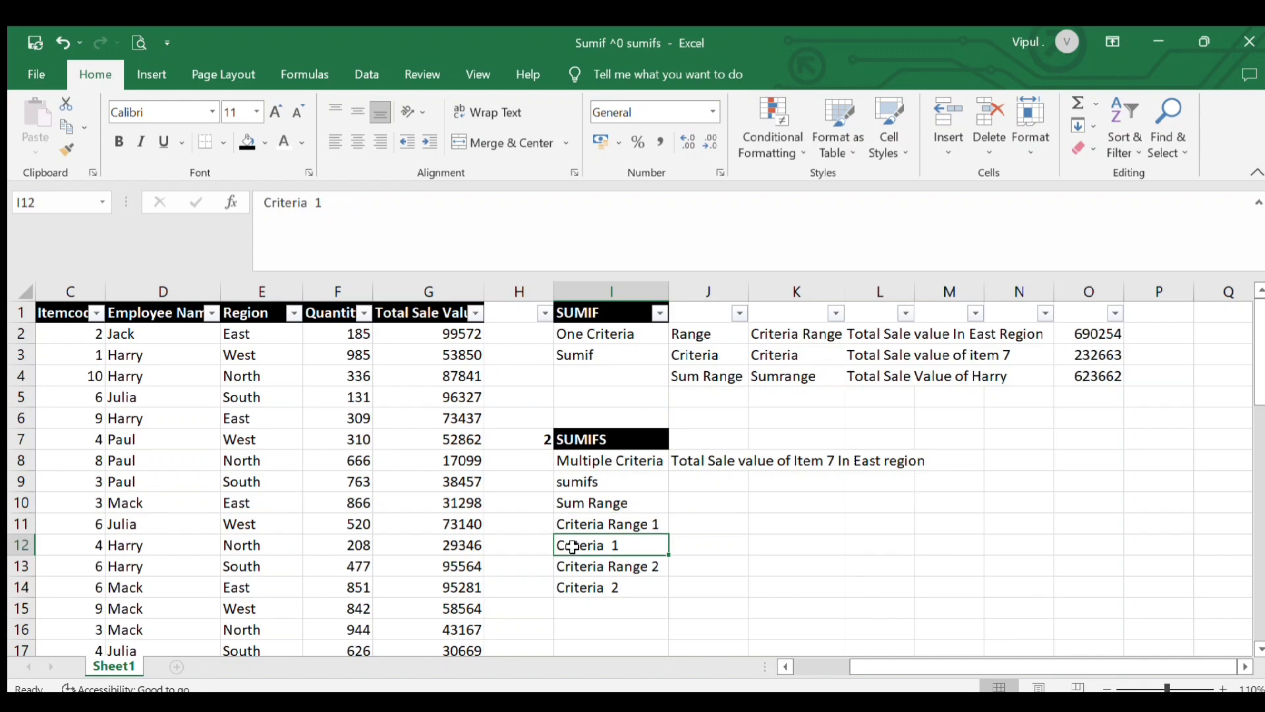
left_click(570, 567)
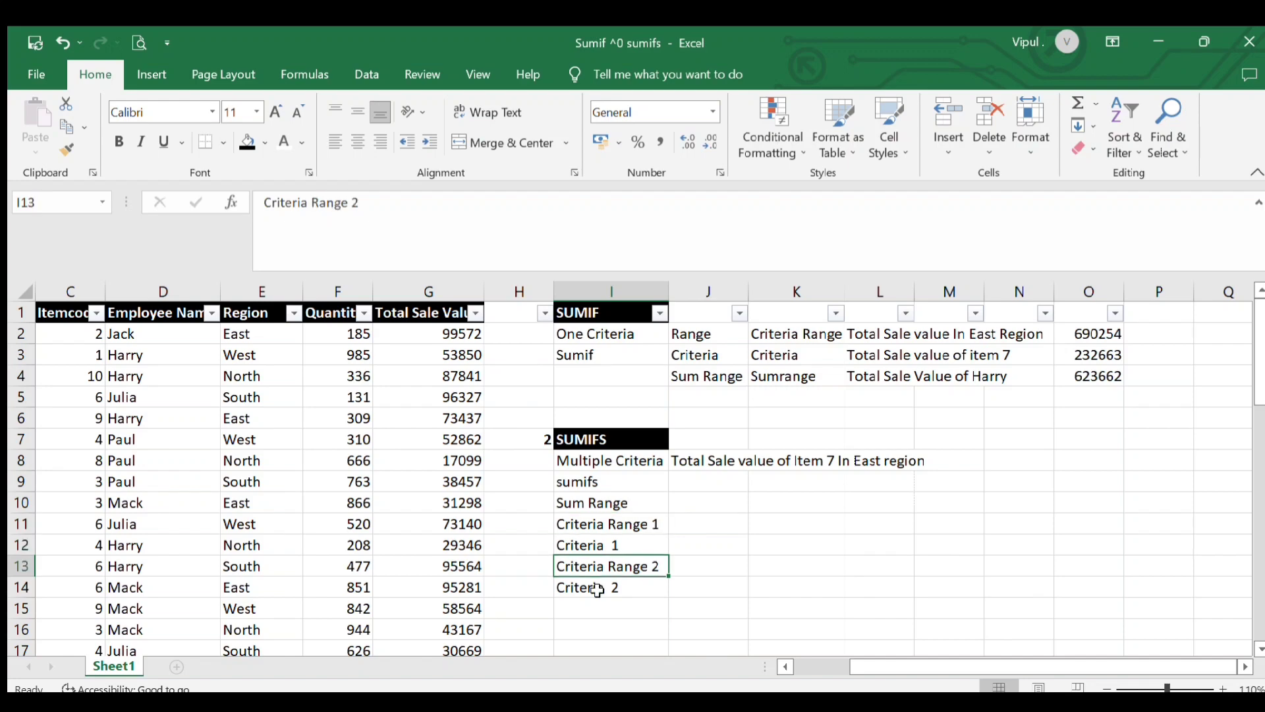
left_click(593, 588)
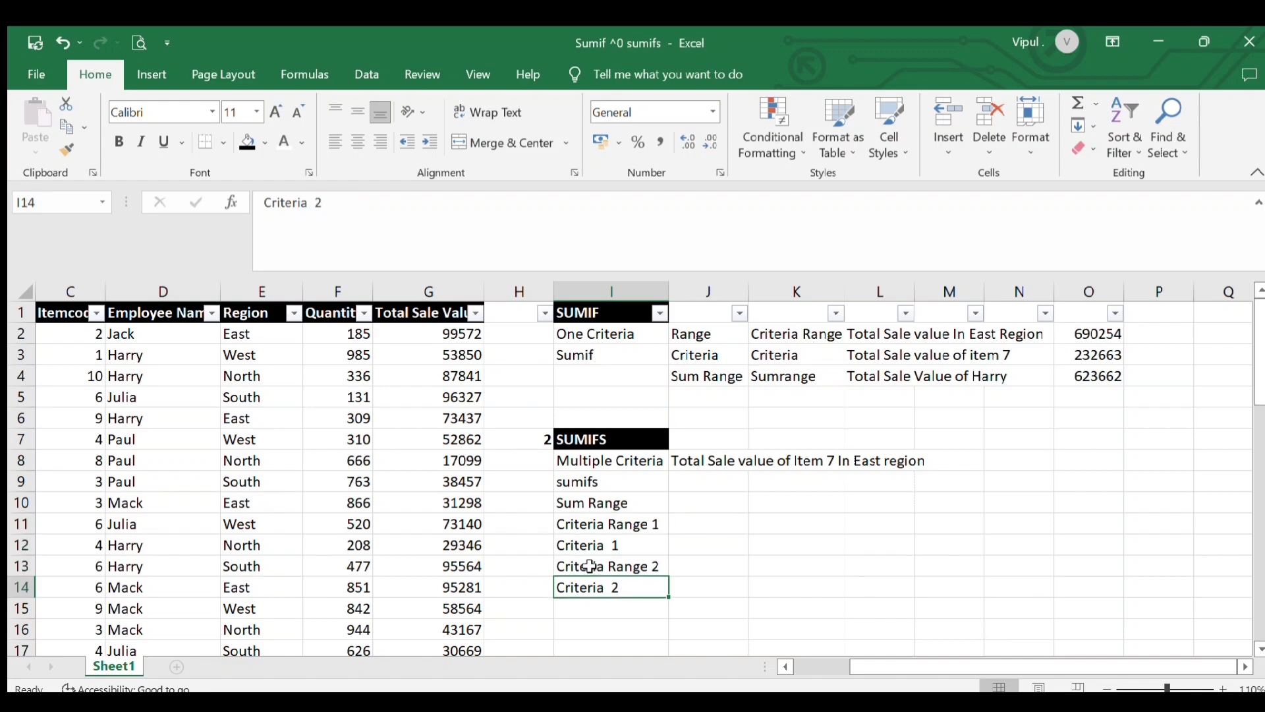
left_click(590, 566)
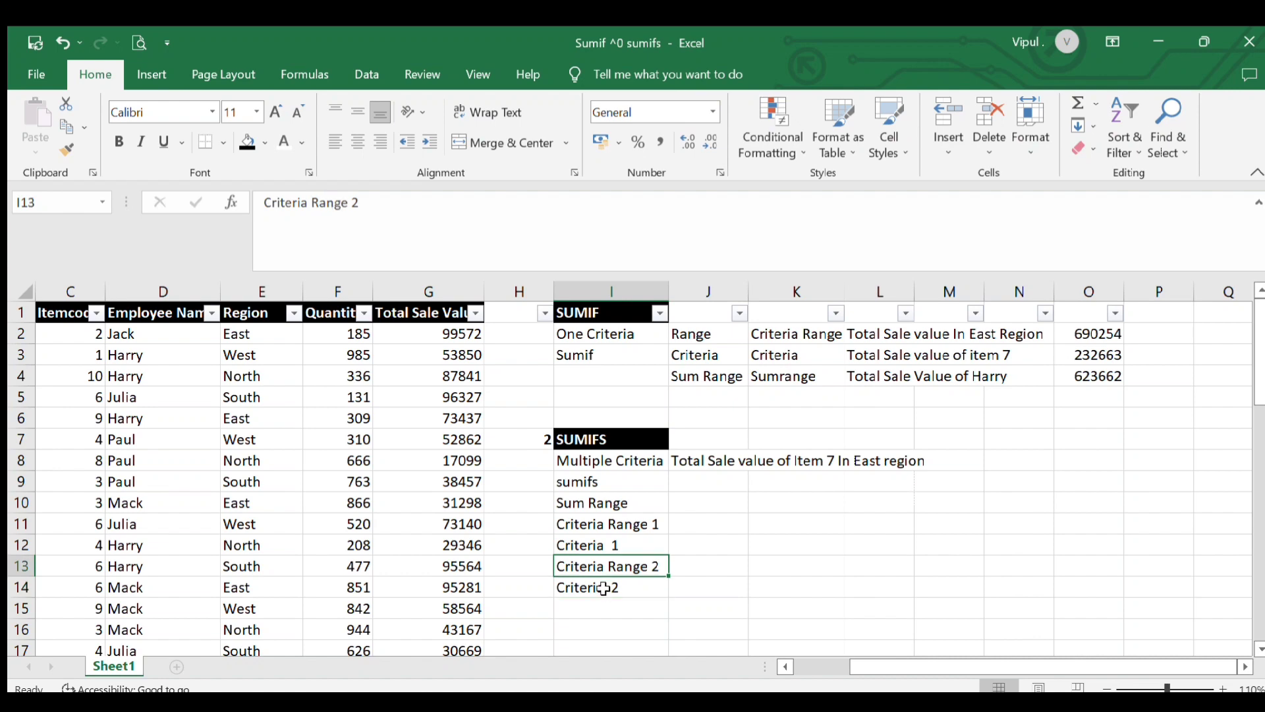
left_click(604, 588)
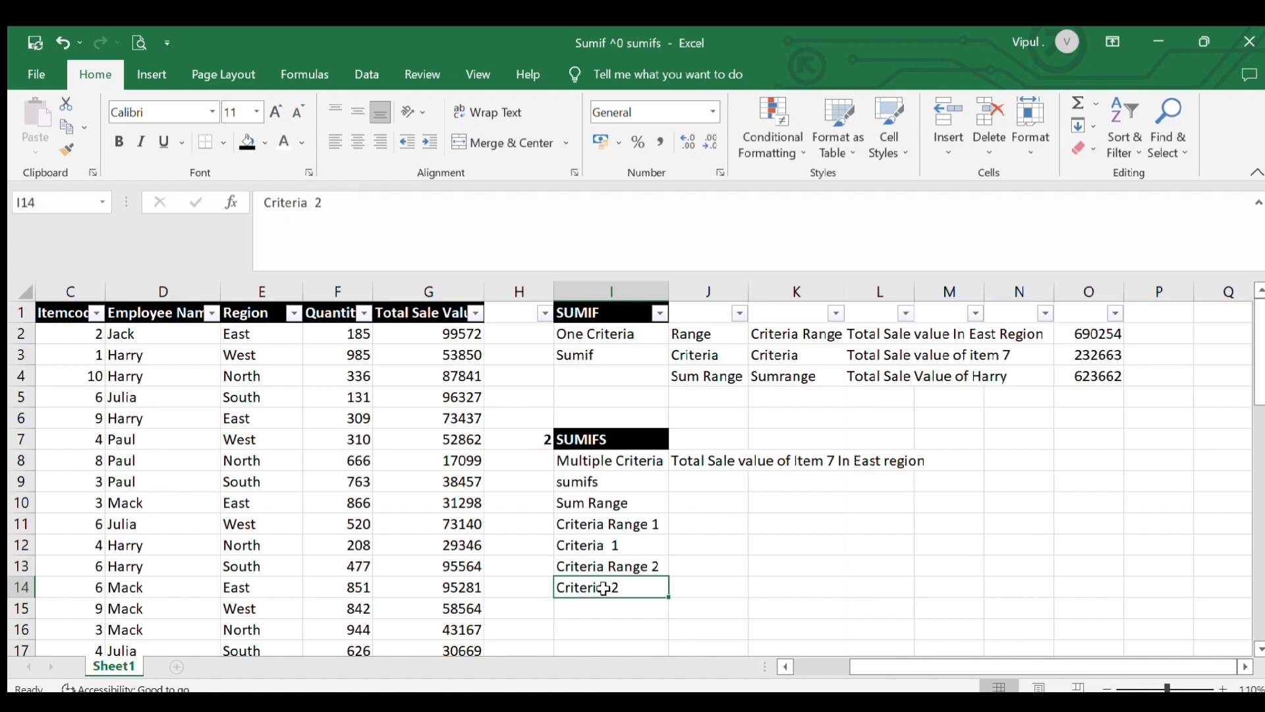
left_click(592, 608)
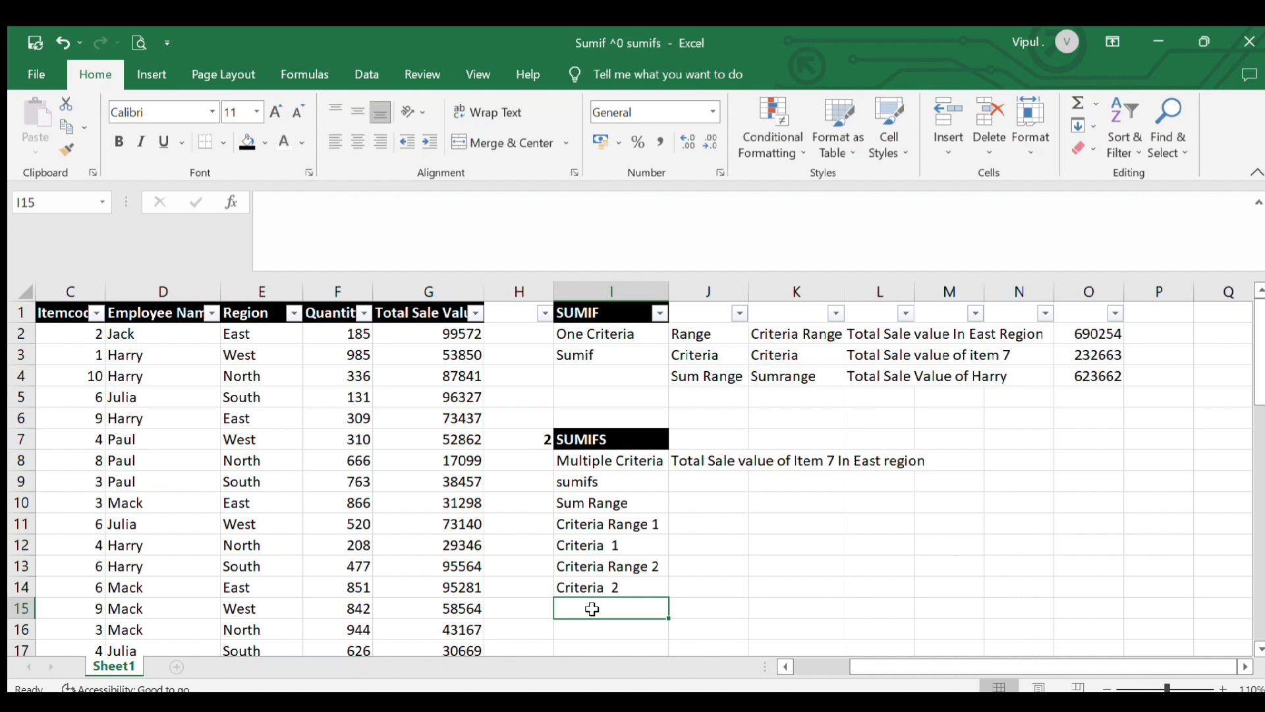
left_click(595, 625)
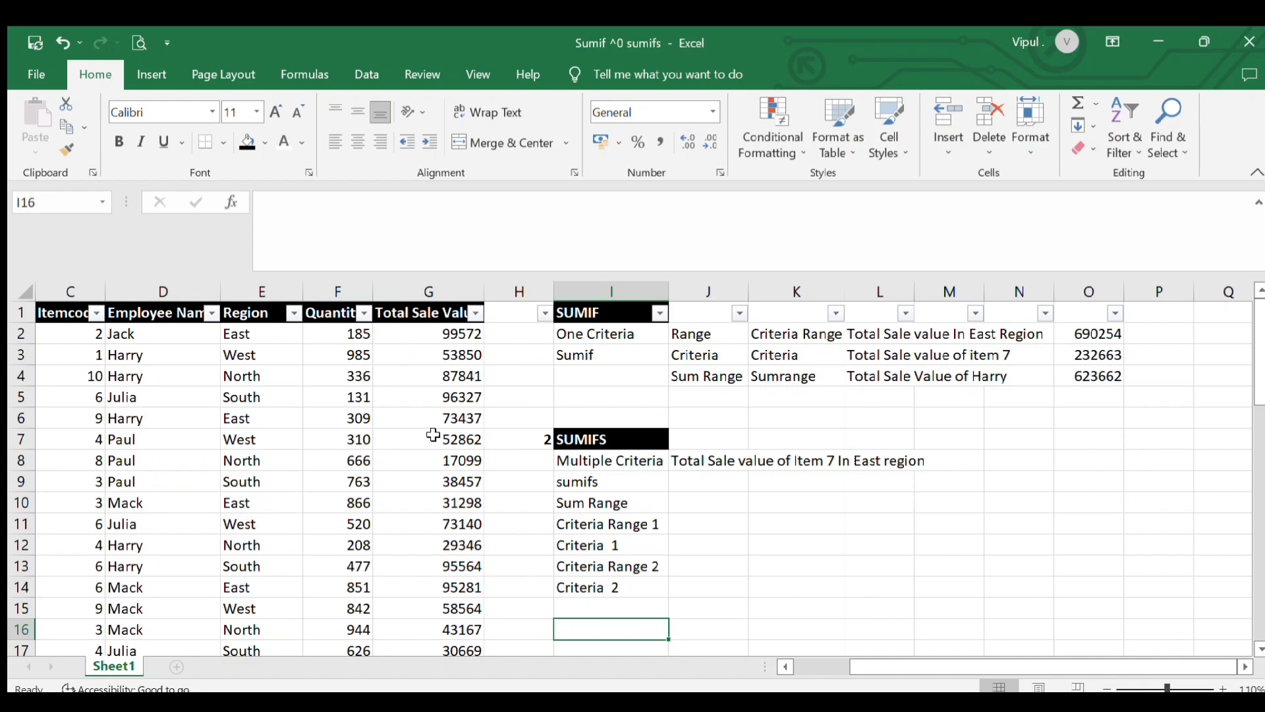
left_click(780, 486)
left_click(769, 507)
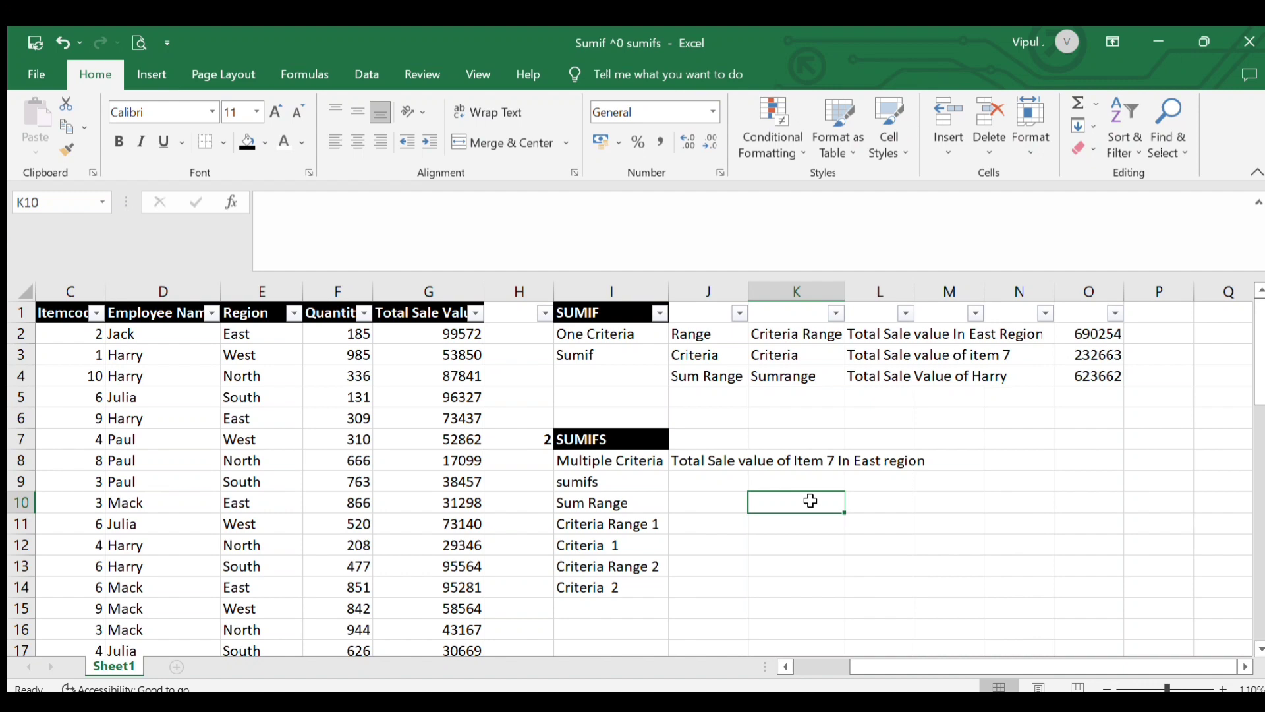
left_click(1074, 462)
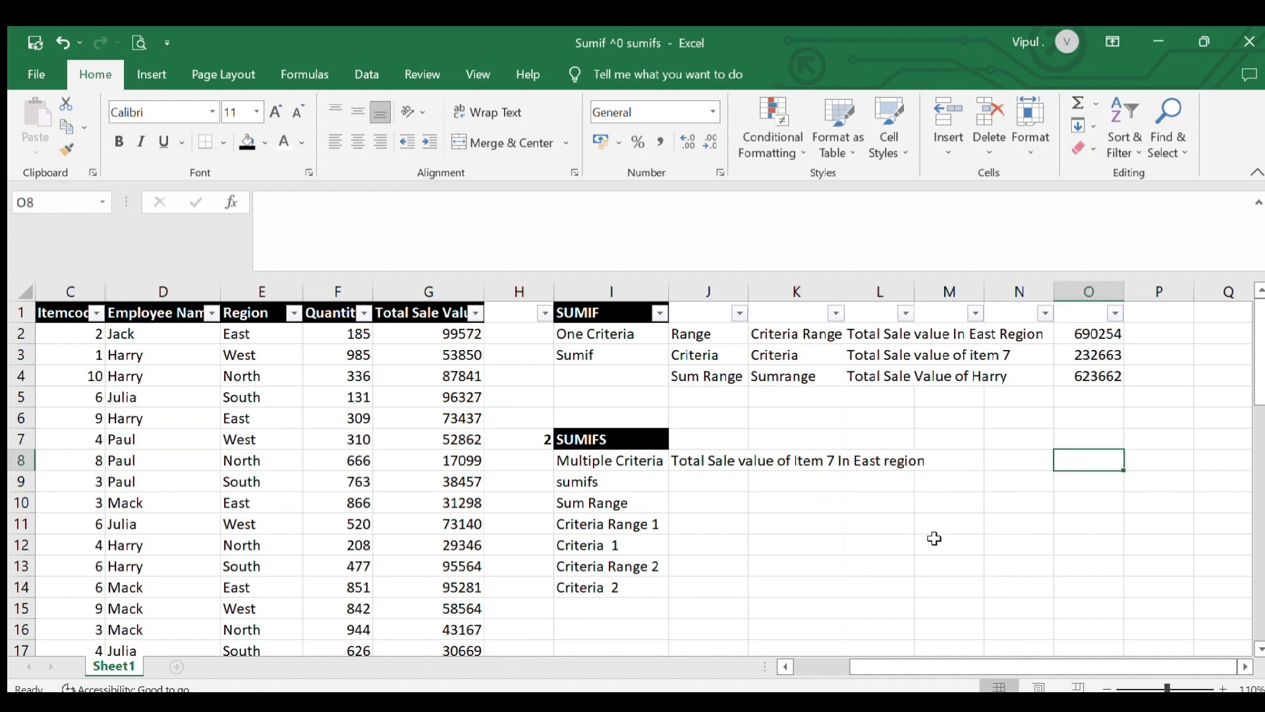
Start a SUMIFS formula in O8 with the Total Sale Value cells G2:G51 as the sum range, followed by a comma
type("=")
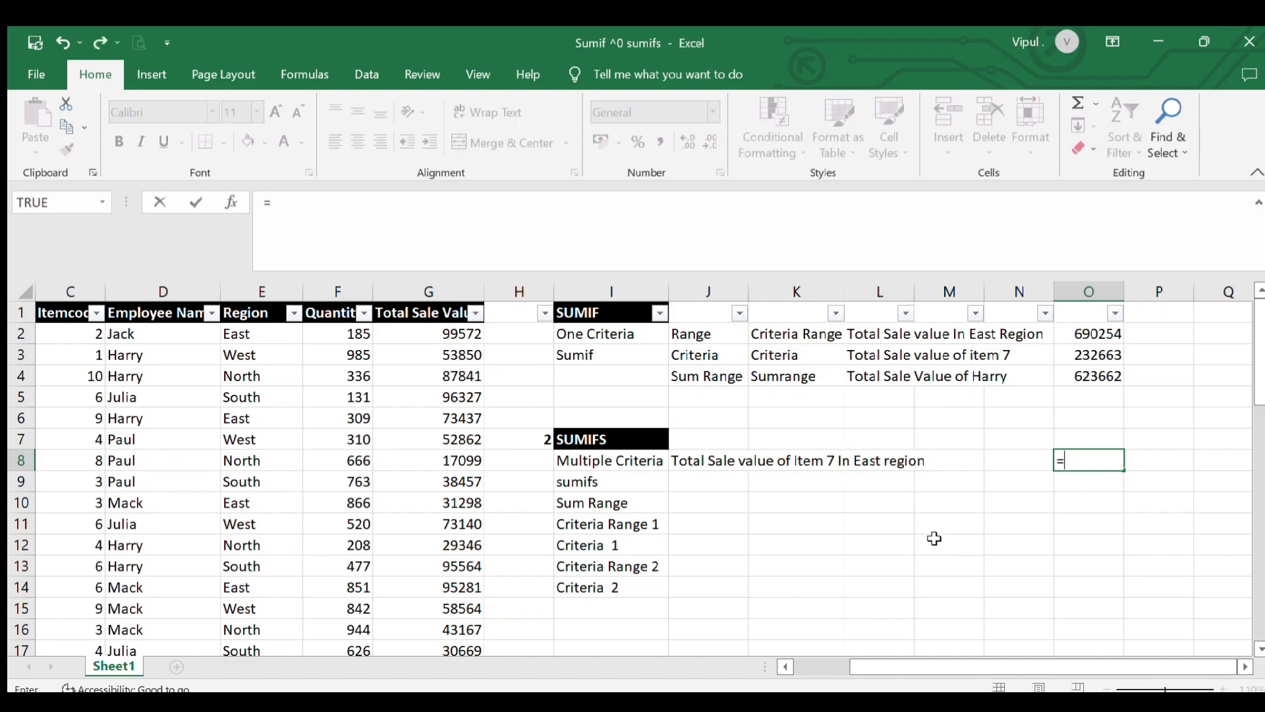
type("sumifs")
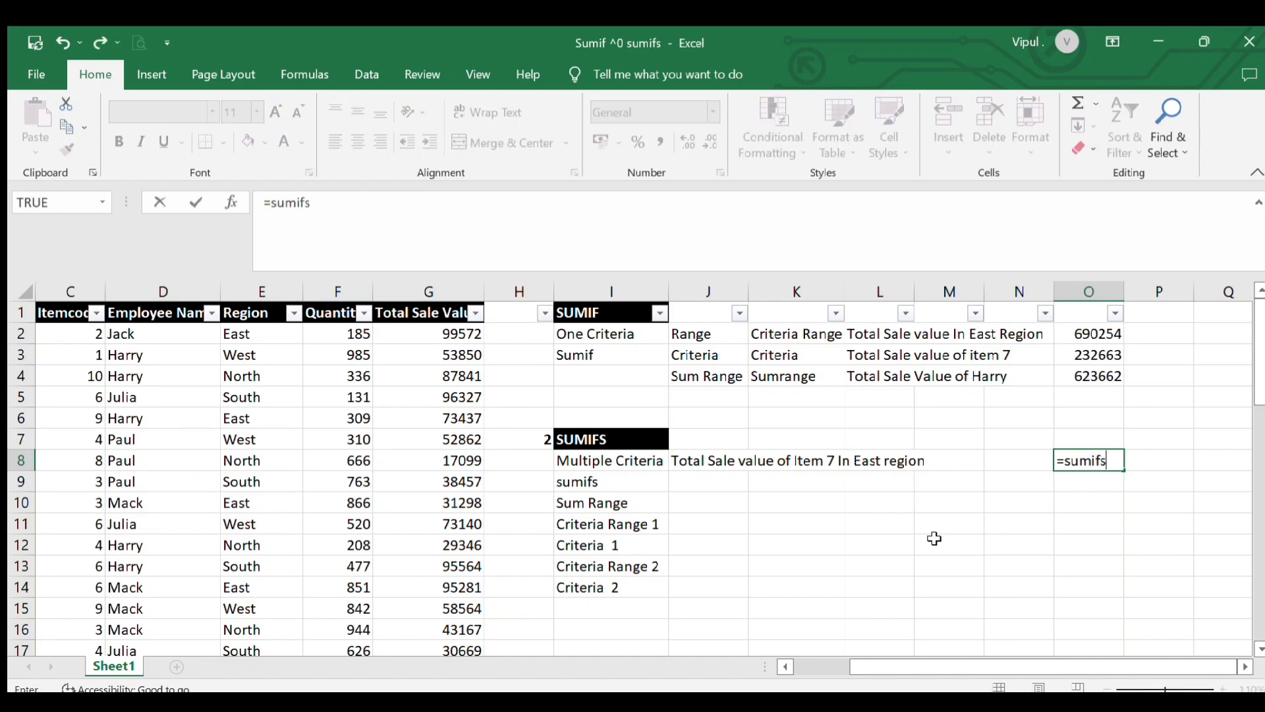
type("(")
left_click(448, 335)
mouse_move(450, 347)
left_mouse_down()
mouse_move(448, 649)
mouse_move(446, 341)
left_mouse_up()
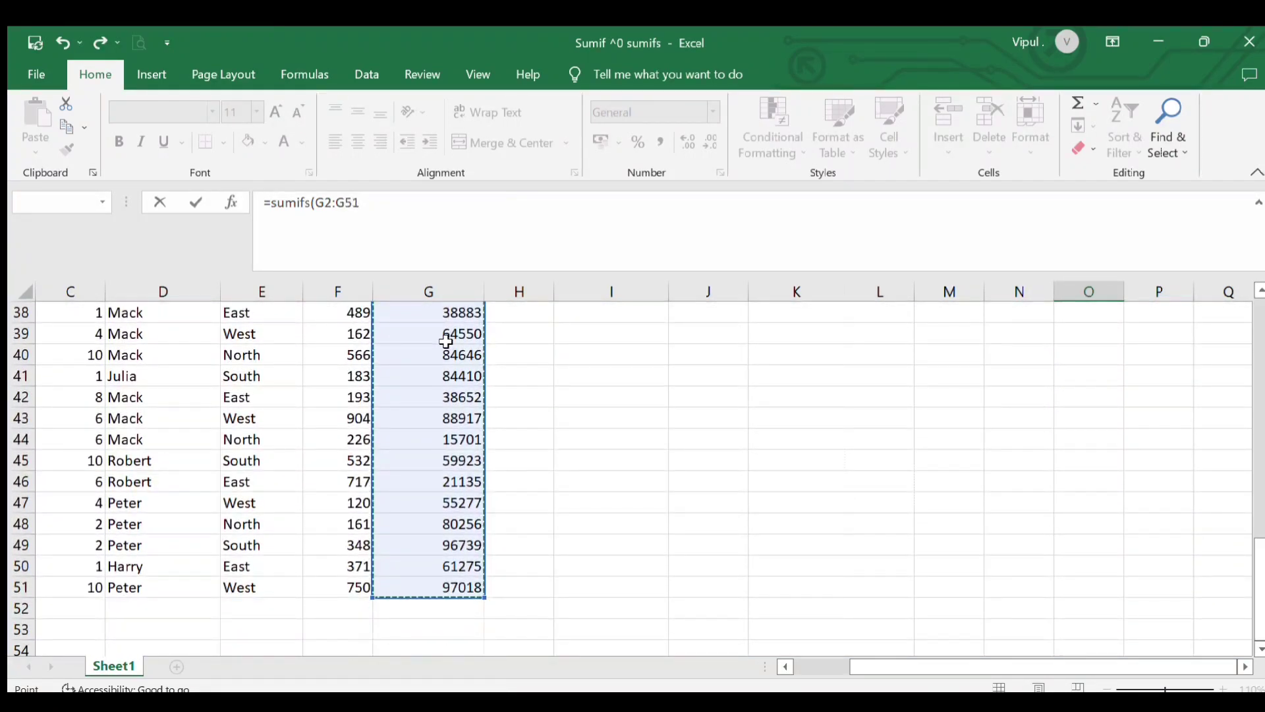
type(",")
Add the Itemcode cells C2:C51 as criteria range 1 and 7 as criteria 1, separated by commas
scroll(1130, 396, "up", 12)
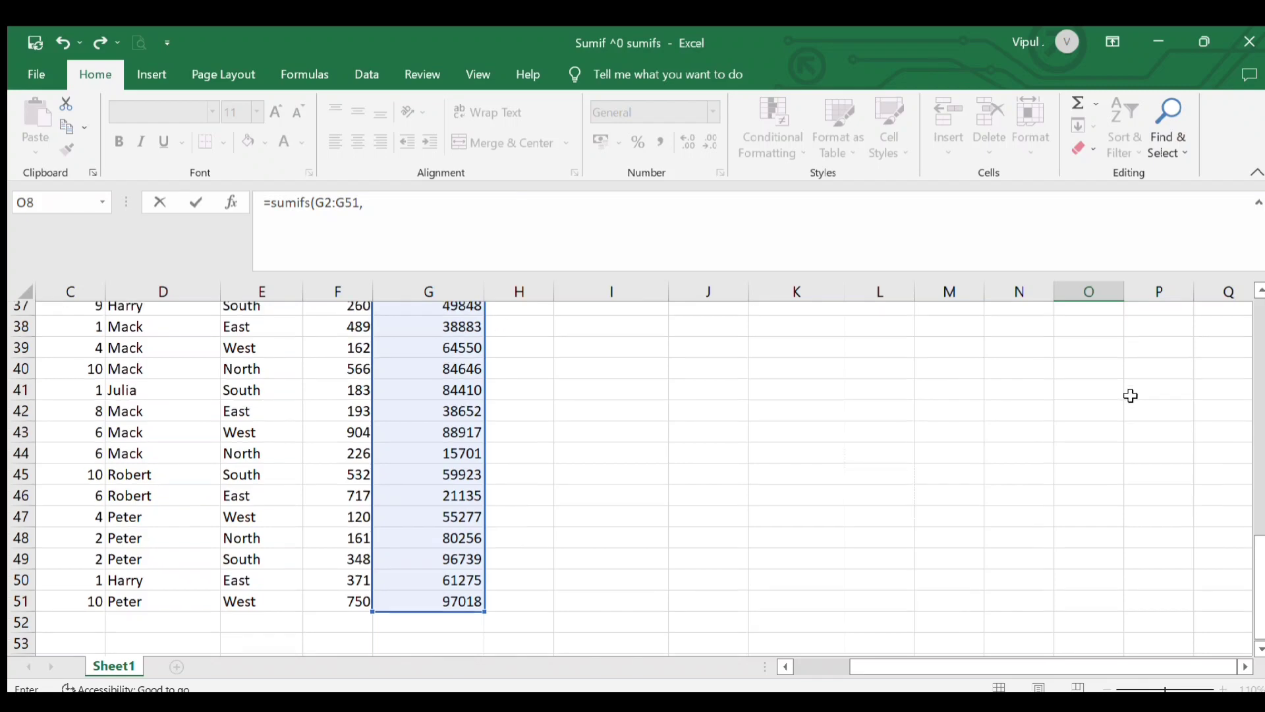
scroll(1131, 395, "up", 1)
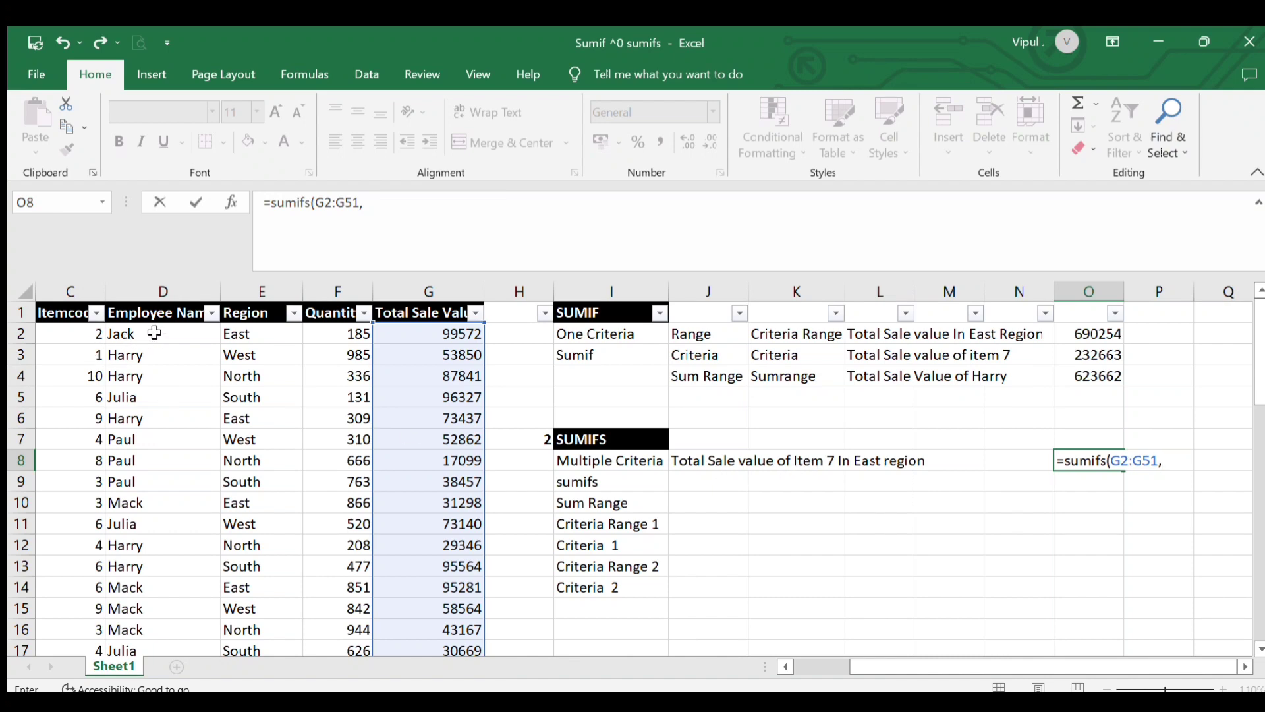
left_click(82, 333)
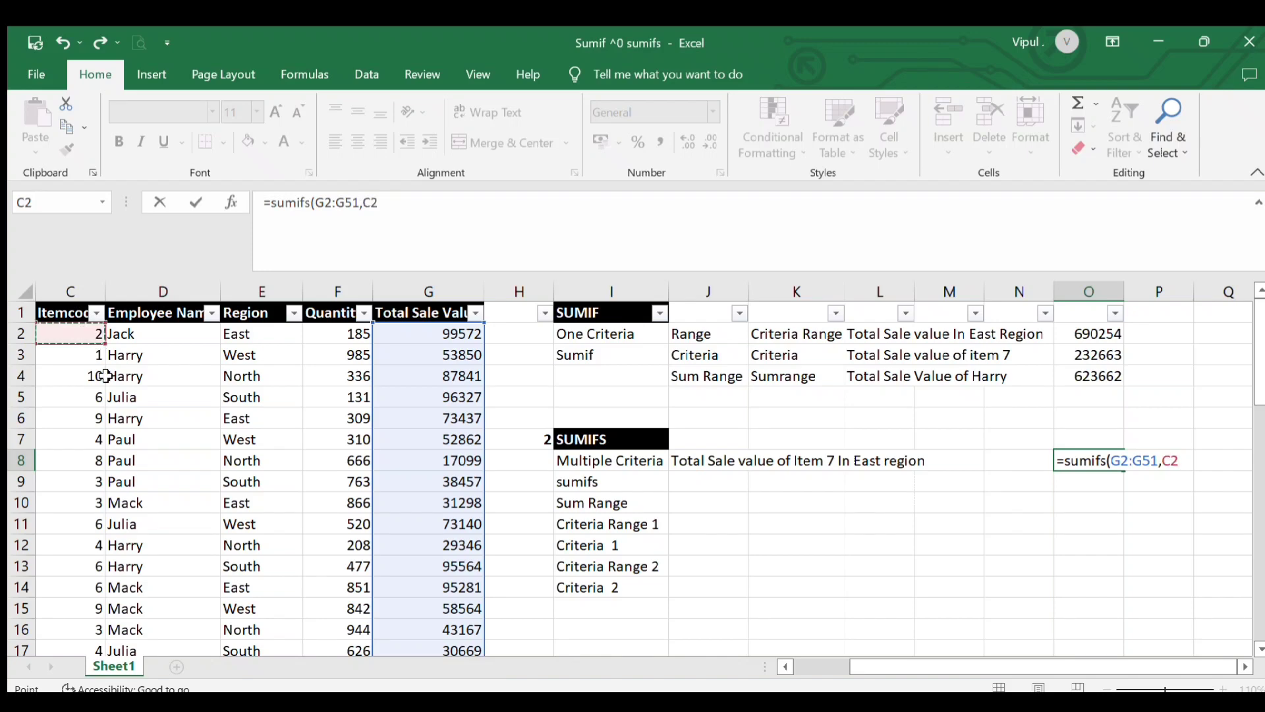
left_click_drag(106, 375, 111, 384)
scroll(111, 385, "down", 9)
scroll(110, 382, "down", 4)
scroll(110, 384, "down", 1)
type(",")
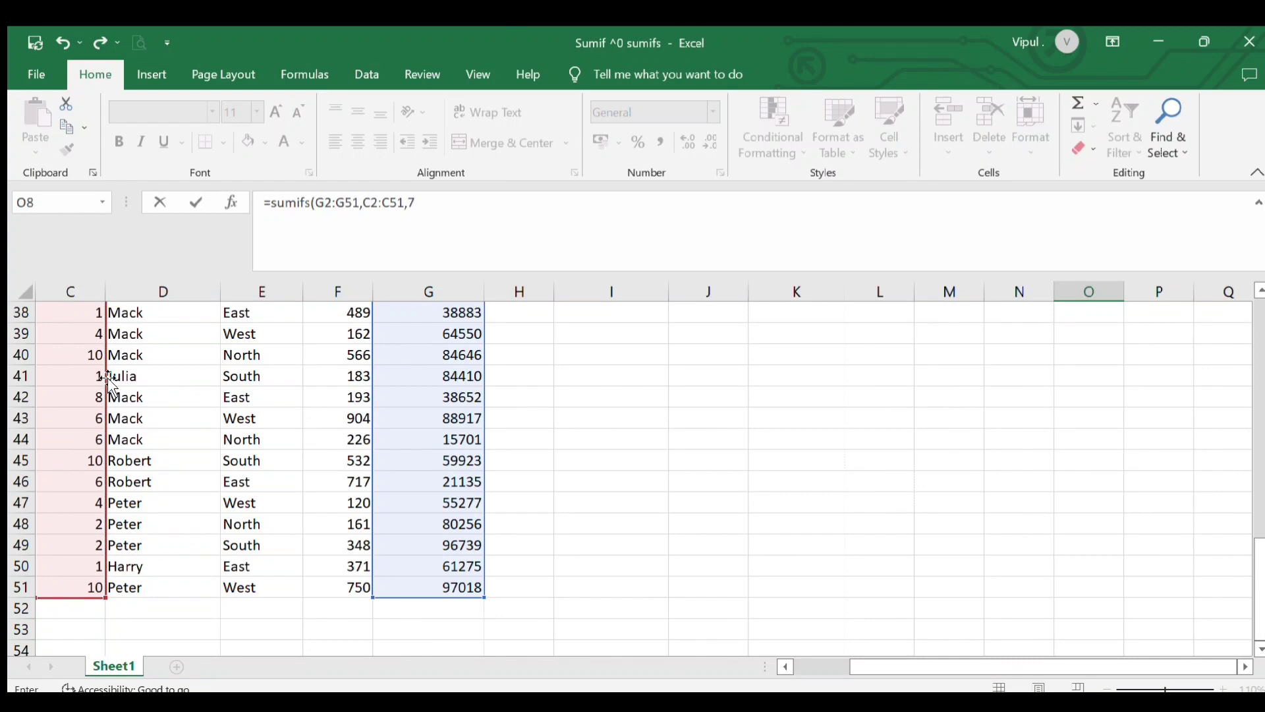
type("7")
scroll(868, 488, "up", 12)
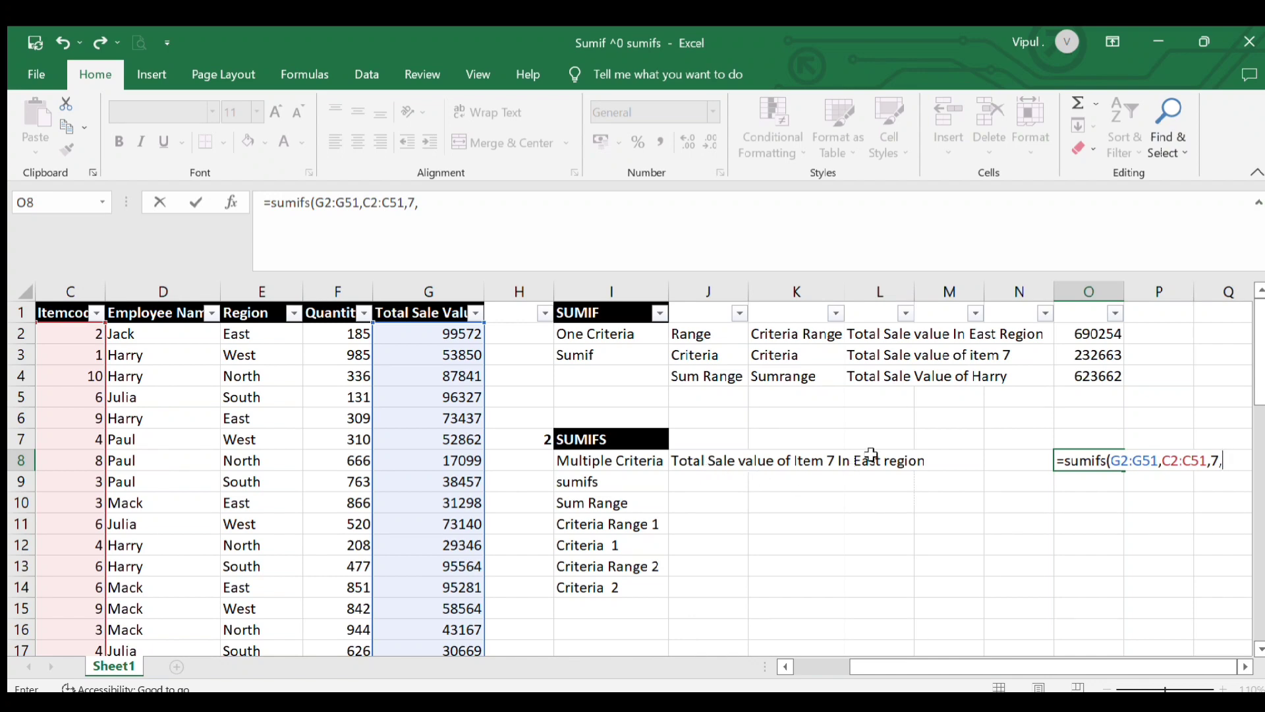
Add the Region cells E2:E51 as criteria range 2, followed by a comma
left_click(257, 334)
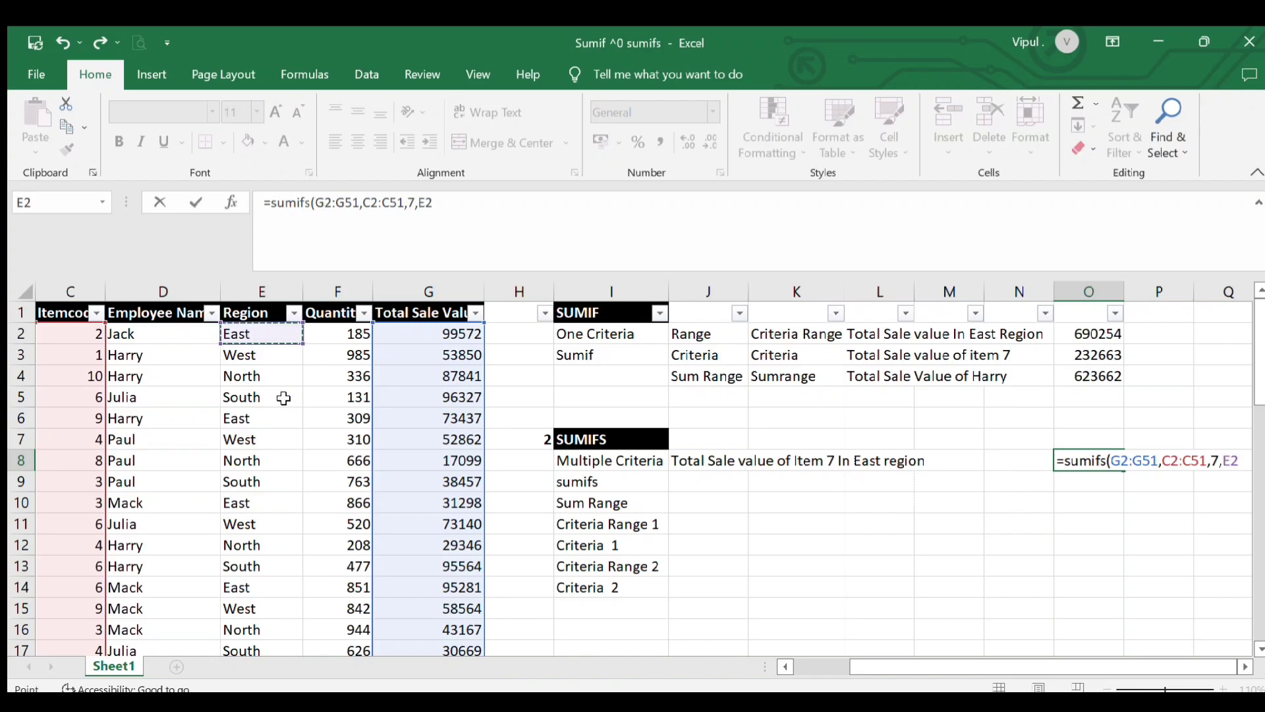
key("shift+Down")
key("shift+Down")
key("shift+Down")
key("shift+Down")
key("shift+Down")
key("shift+Down")
key("shift+Down")
key("shift+Down")
key("shift+Down")
key("shift+Down")
key("shift+Down")
key("shift+Down")
key("shift+Down")
key("shift+Down")
key("shift+Down")
key("shift+Down")
key("shift+Down")
key("shift+Down")
key("shift+Down")
key("shift+Down")
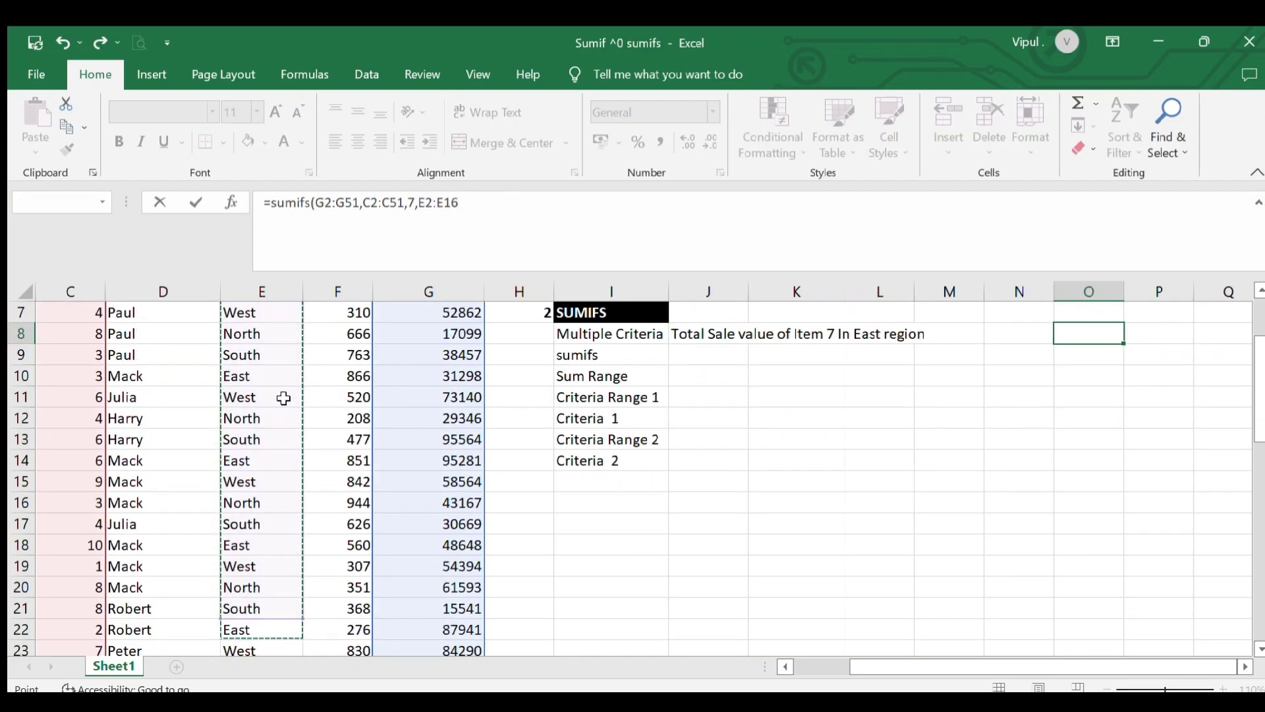
key("shift+Down")
key("shift+Down")
key("shift+Down")
key("shift+Down")
key("shift+Down")
key("shift+Down")
key("shift+Down")
key("shift+Down")
key("shift+Down")
key("shift+Down")
key("shift+Down")
key("shift+Down")
key("shift+Down")
key("shift+Down")
key("shift+Down")
key("shift+Down")
key("shift+Down")
key("shift+Down")
key("shift+Down")
key("shift+Down")
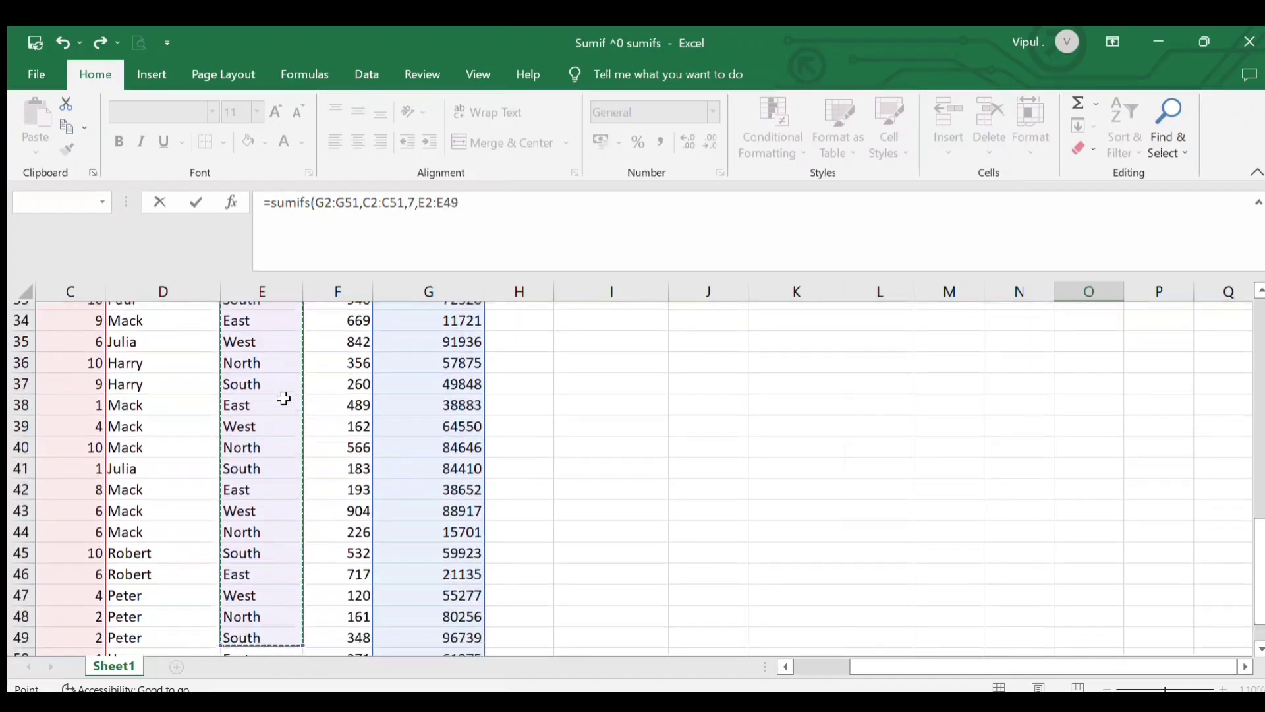
scroll(283, 398, "down", 1)
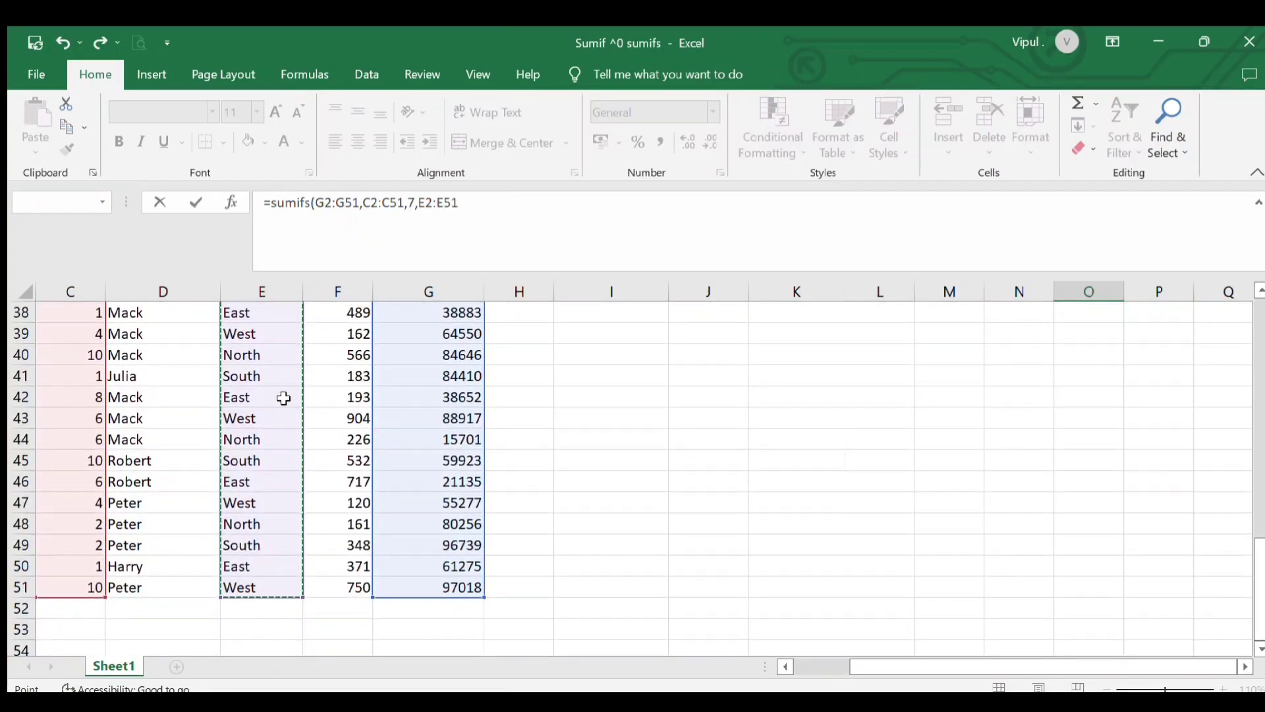
scroll(305, 327, "up", 12)
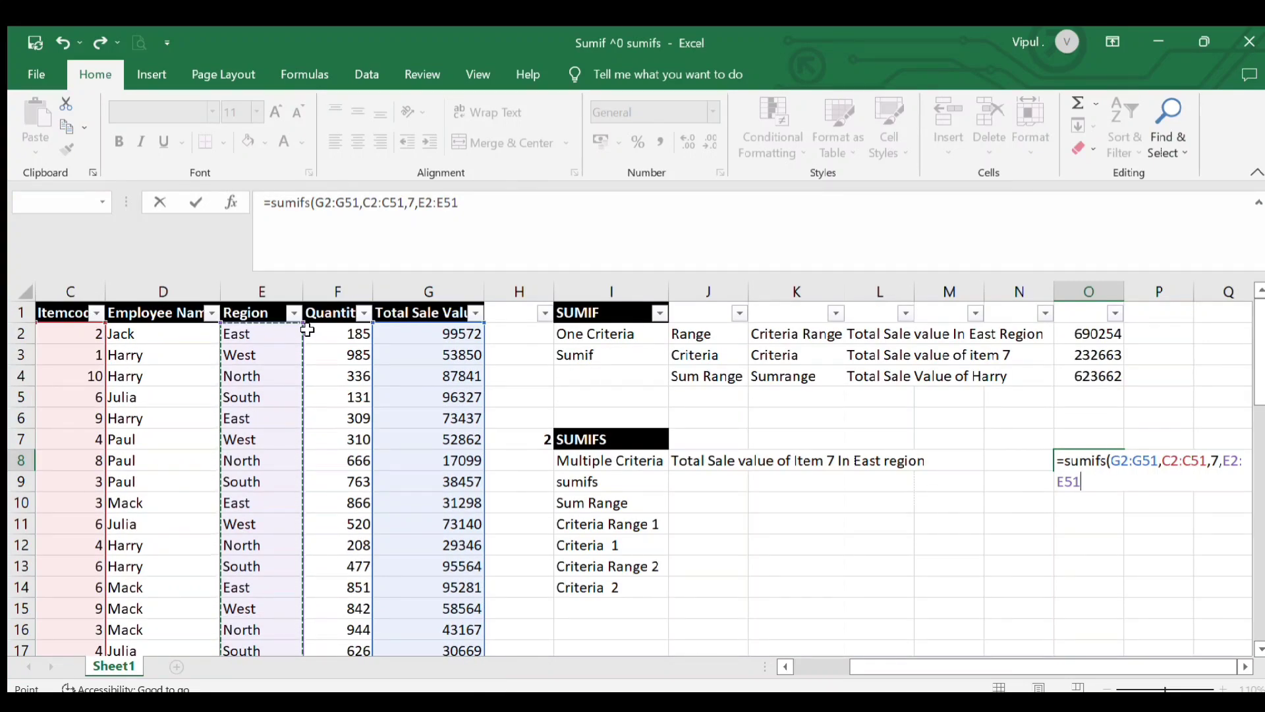
type(",")
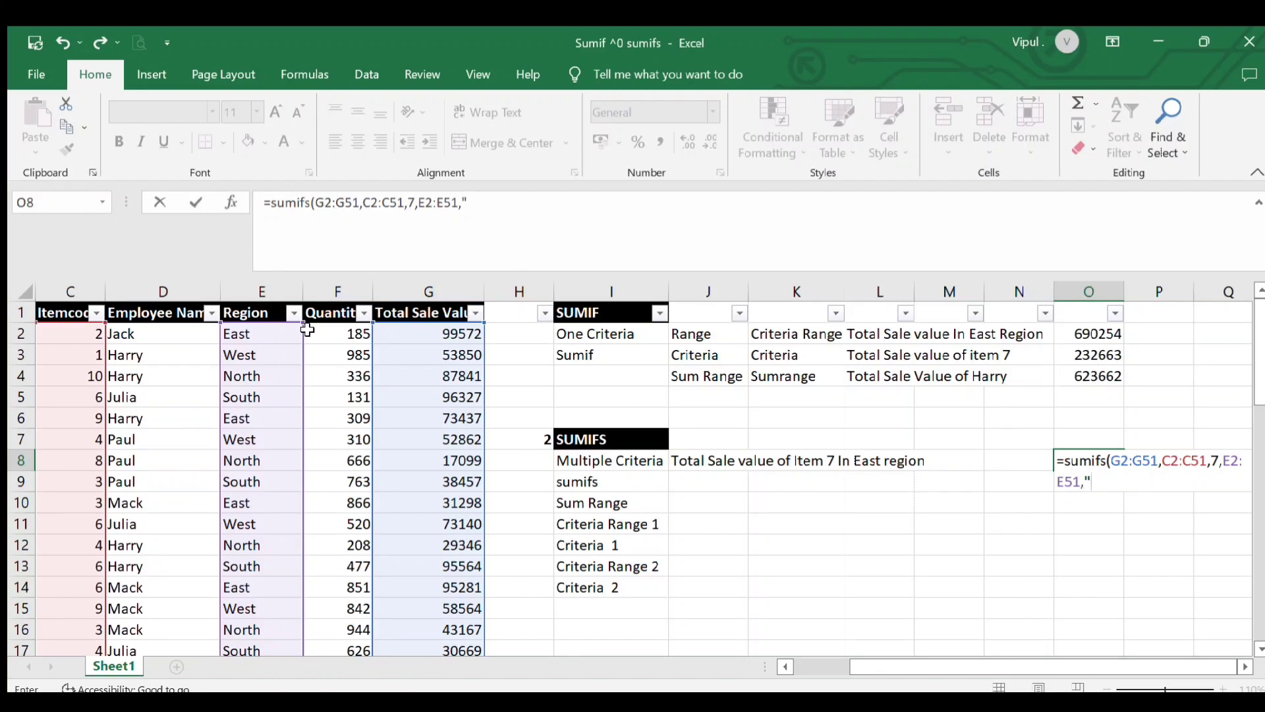
Add "east" as criteria 2, close the bracket and enter the SUMIFS formula
type("\"esat")
key("BackSpace")
key("BackSpace")
key("BackSpace")
type("ast\")")
key("Return")
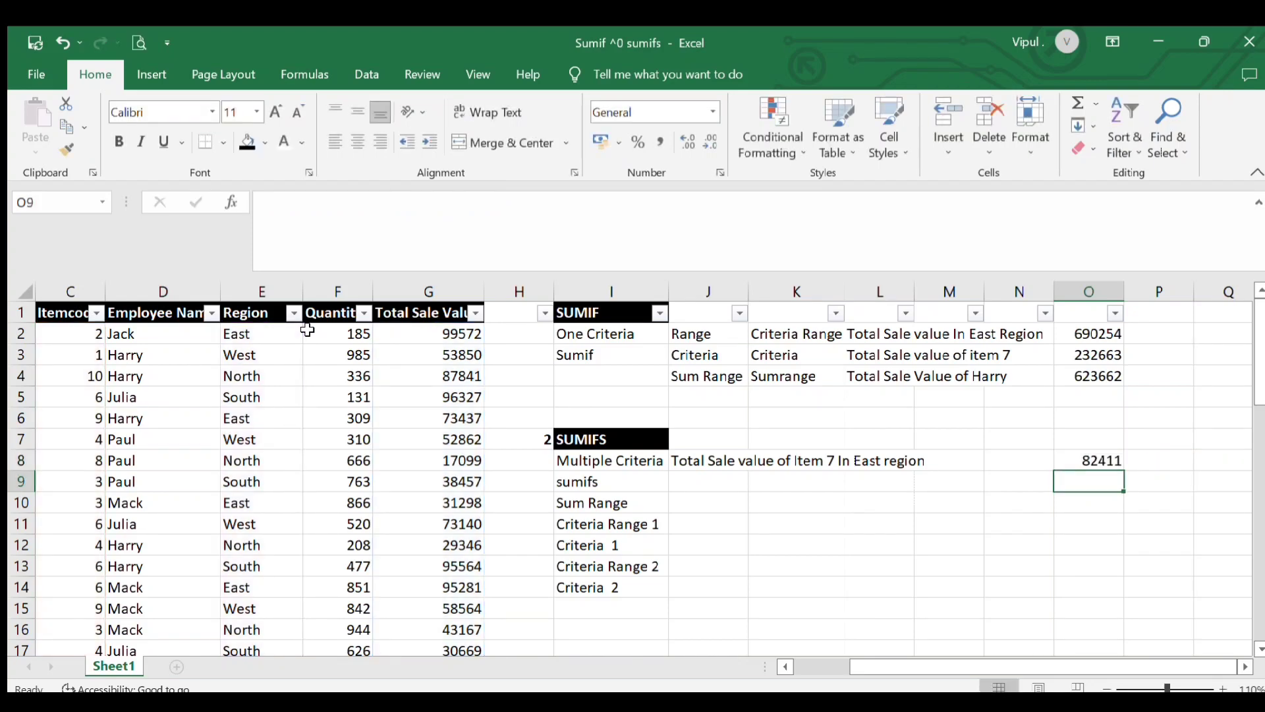
Check the SUMIFS result by selecting the East region Total Sale Values for item 7 in the filtered table
key("Up")
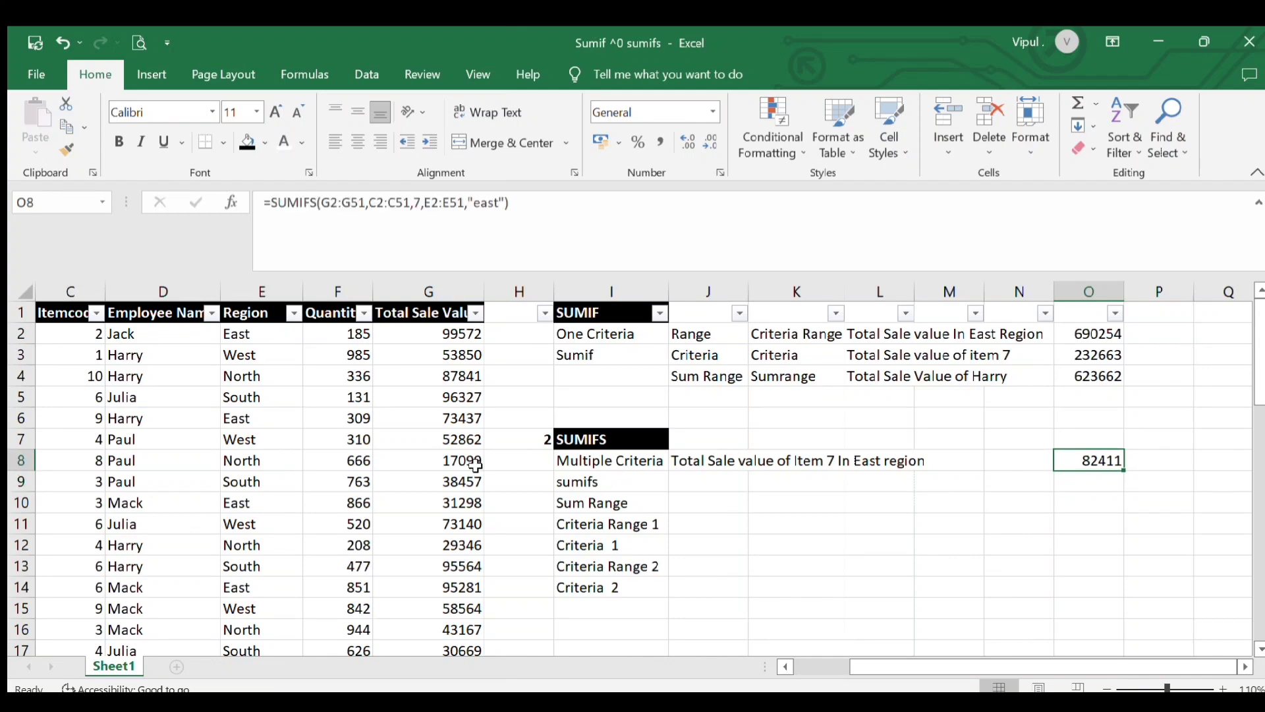
left_click(181, 485)
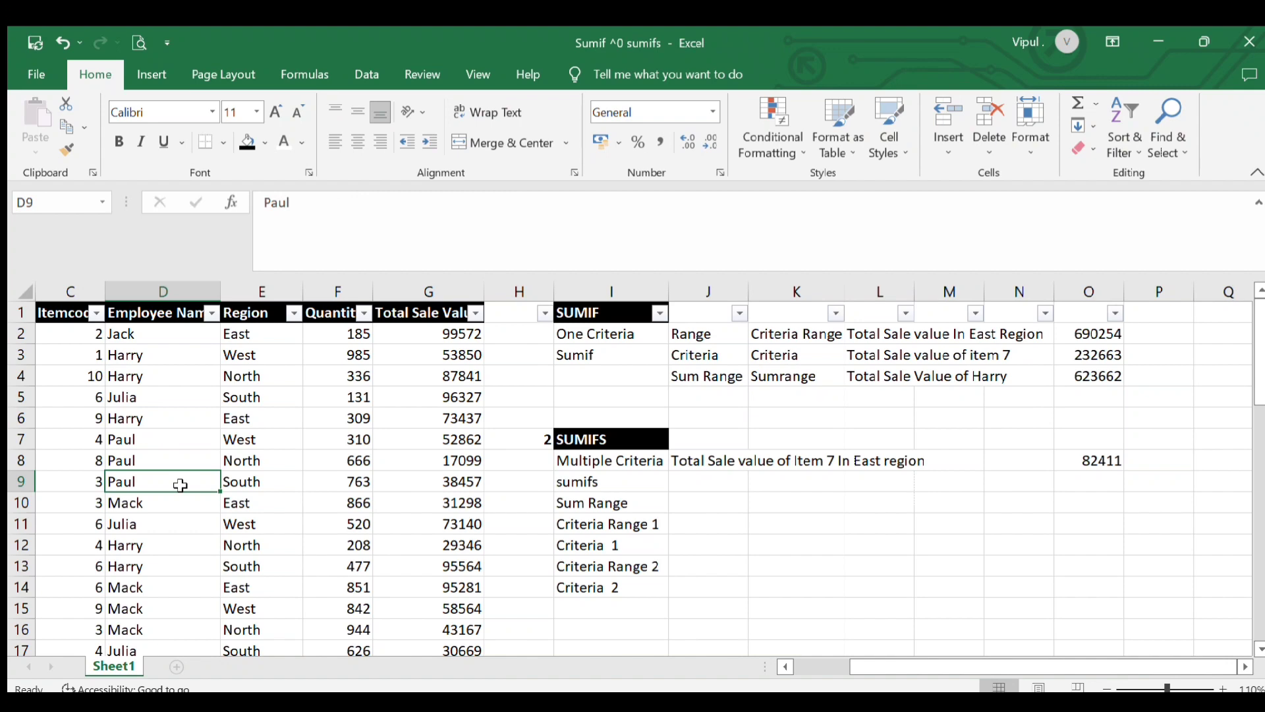
key("Left")
key("Left")
key("Up")
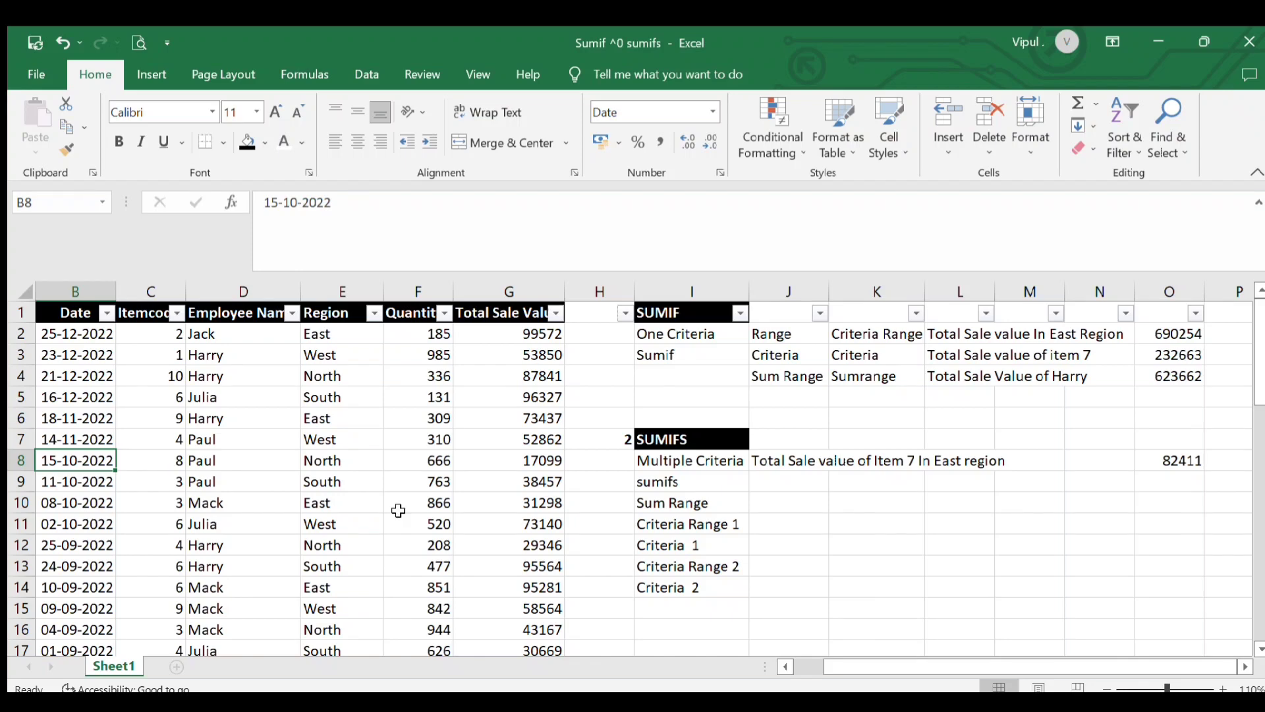
left_click(1158, 463)
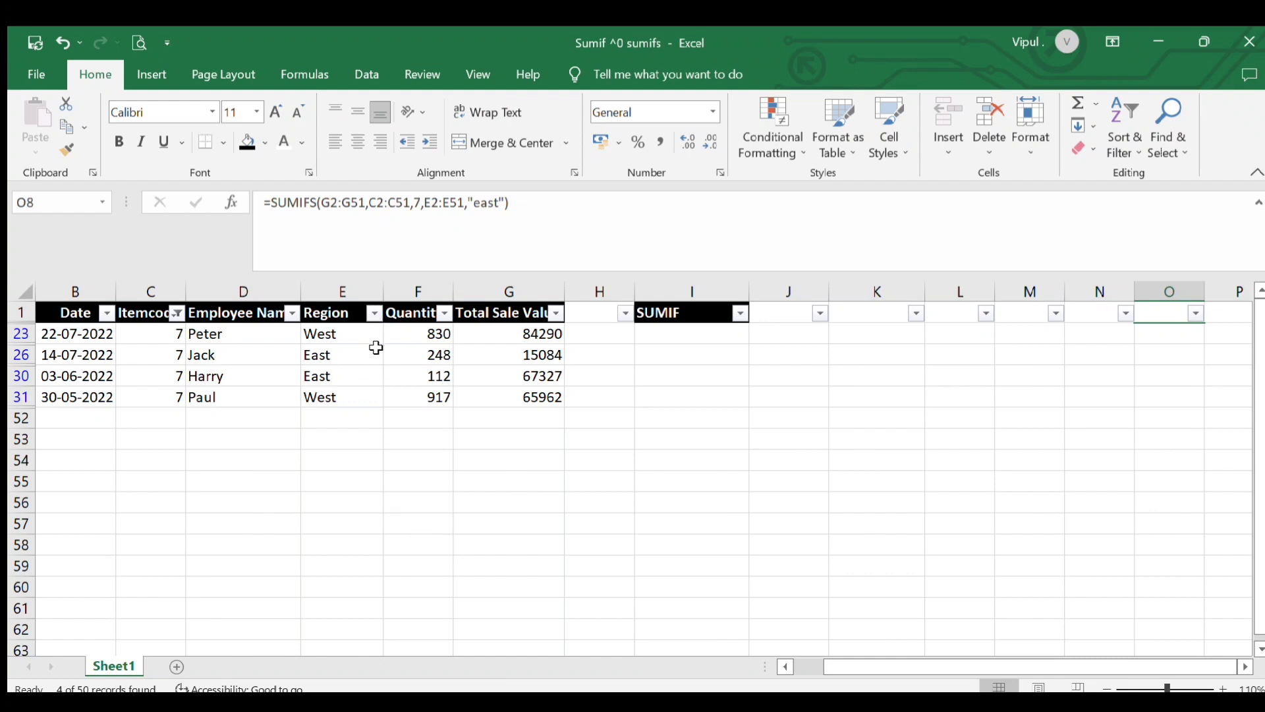
left_click(519, 356)
left_click_drag(520, 361, 525, 376)
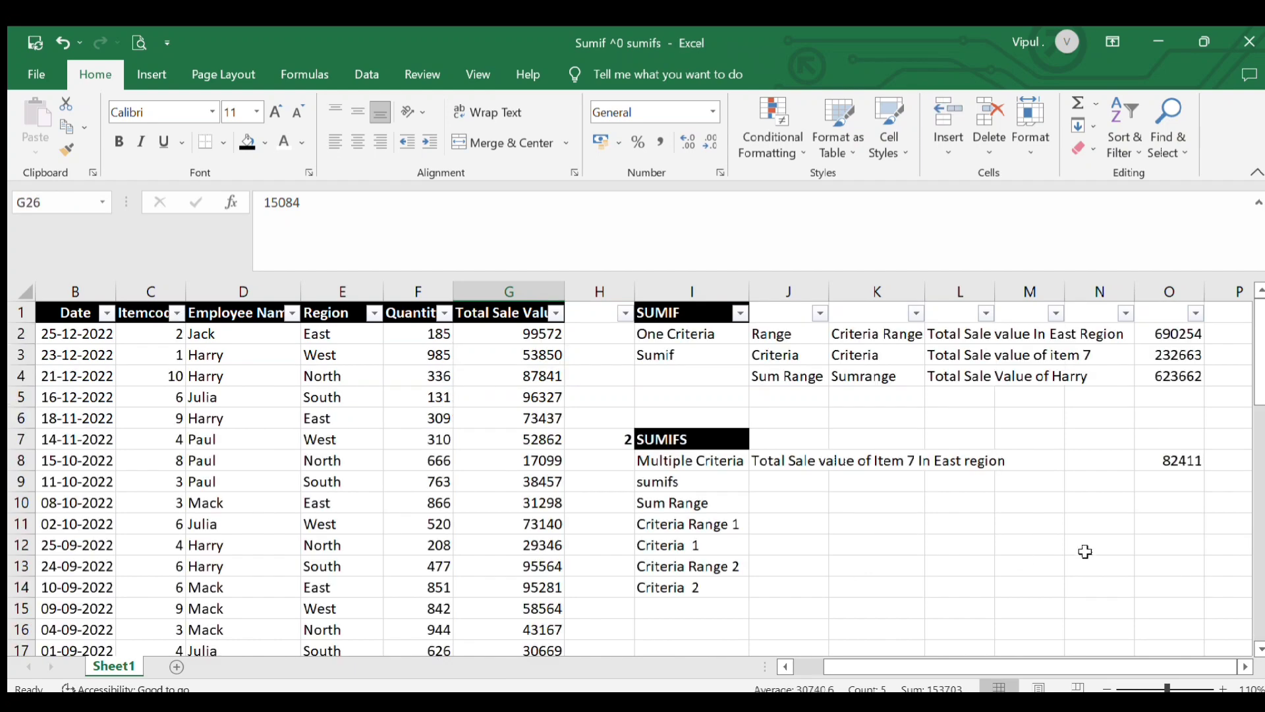
left_click(1181, 462)
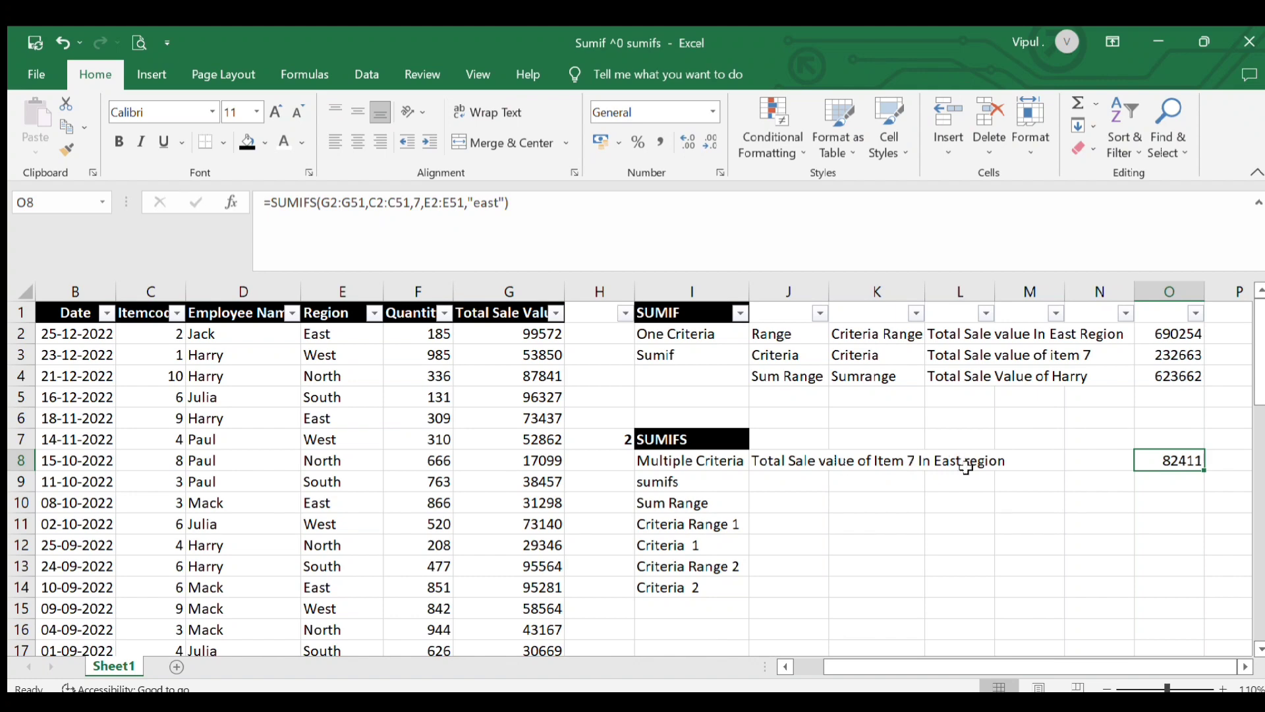
left_click(817, 486)
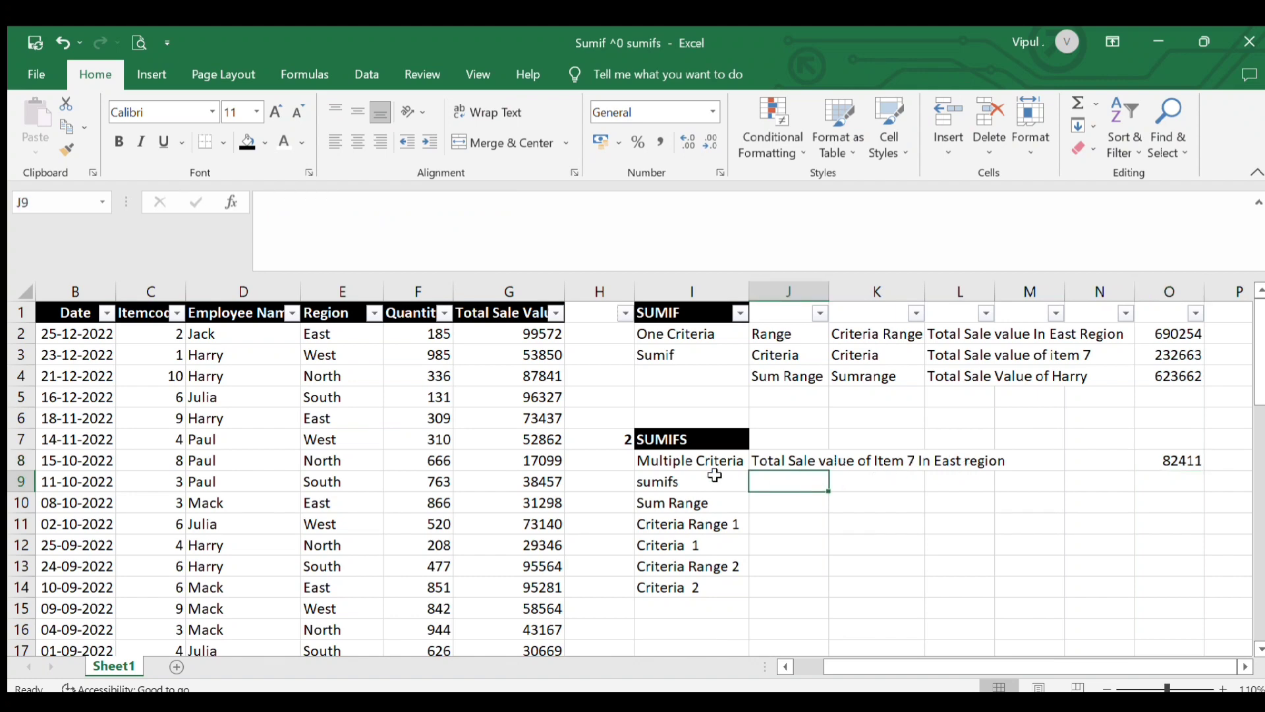
left_click(684, 460)
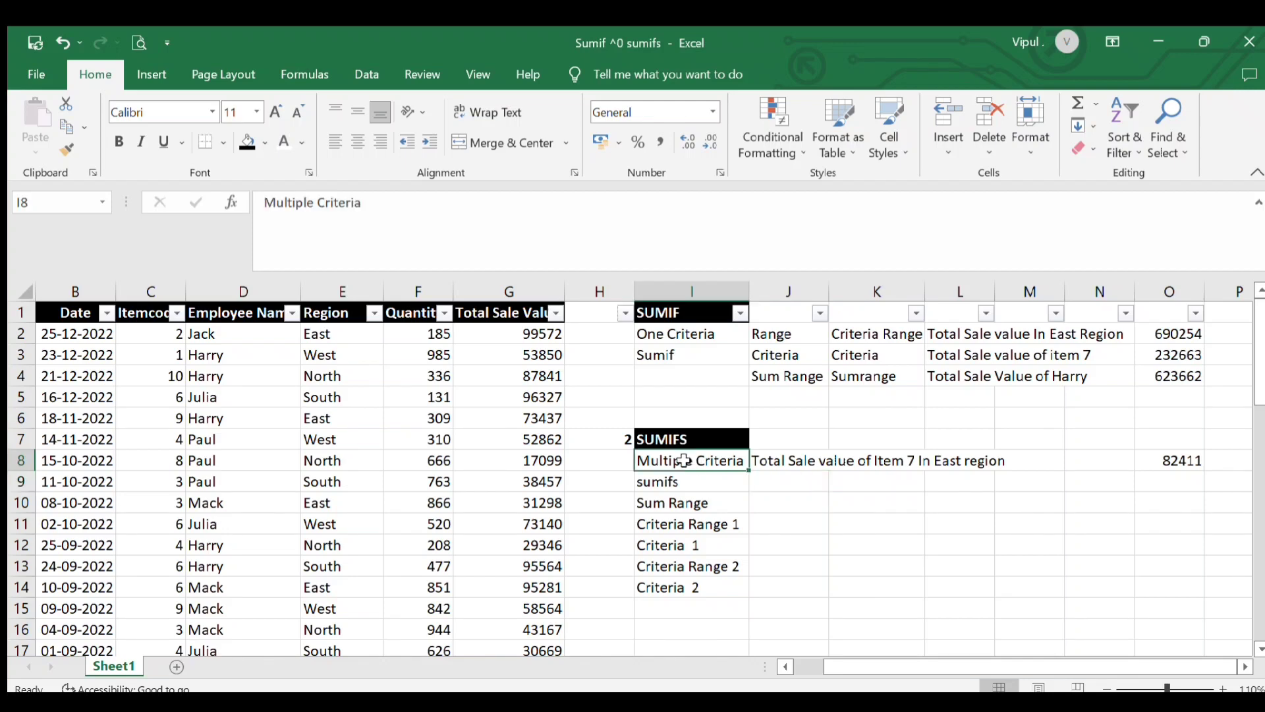
left_click(683, 357)
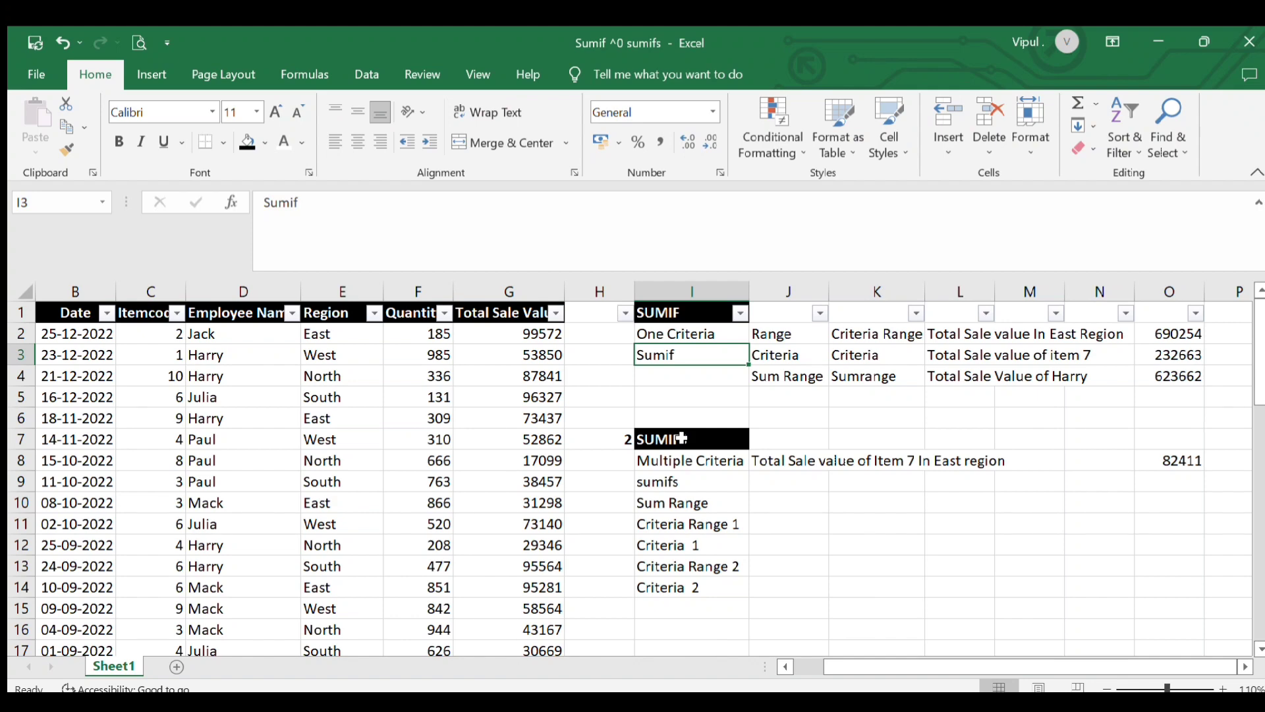
left_click(631, 380)
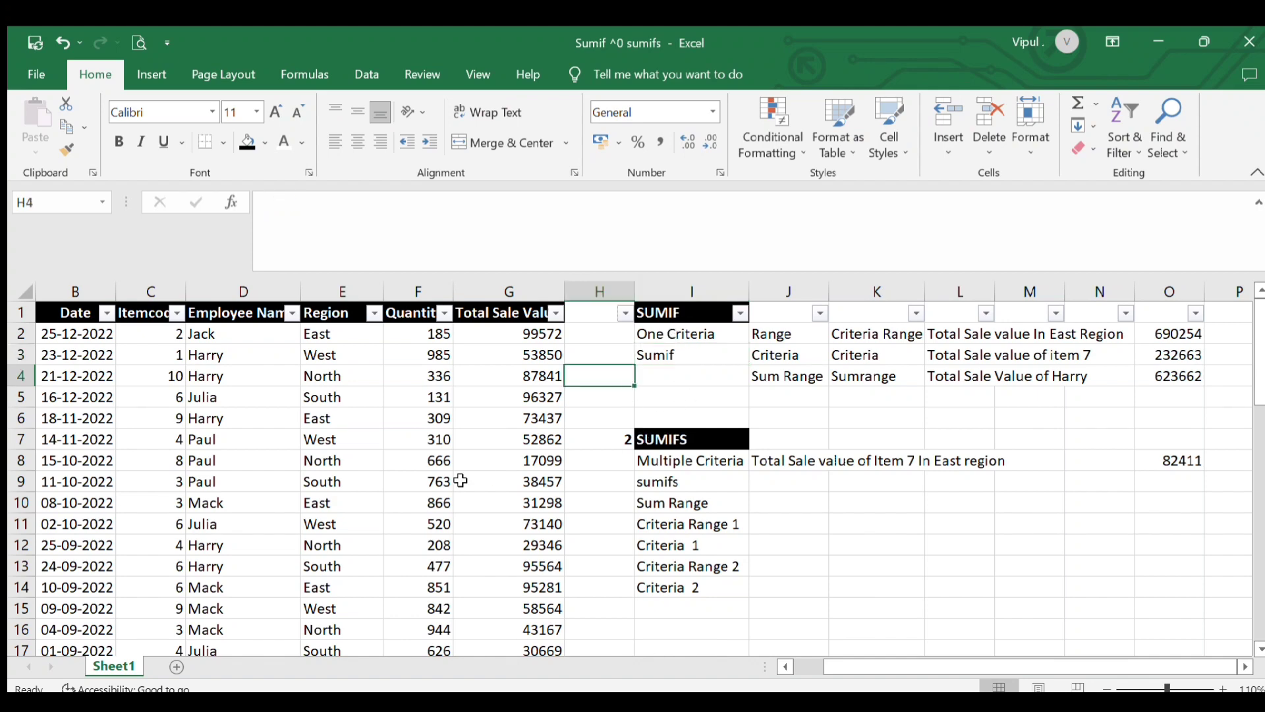
scroll(460, 481, "down", 9)
scroll(461, 481, "up", 9)
scroll(292, 497, "down", 4)
scroll(292, 497, "up", 4)
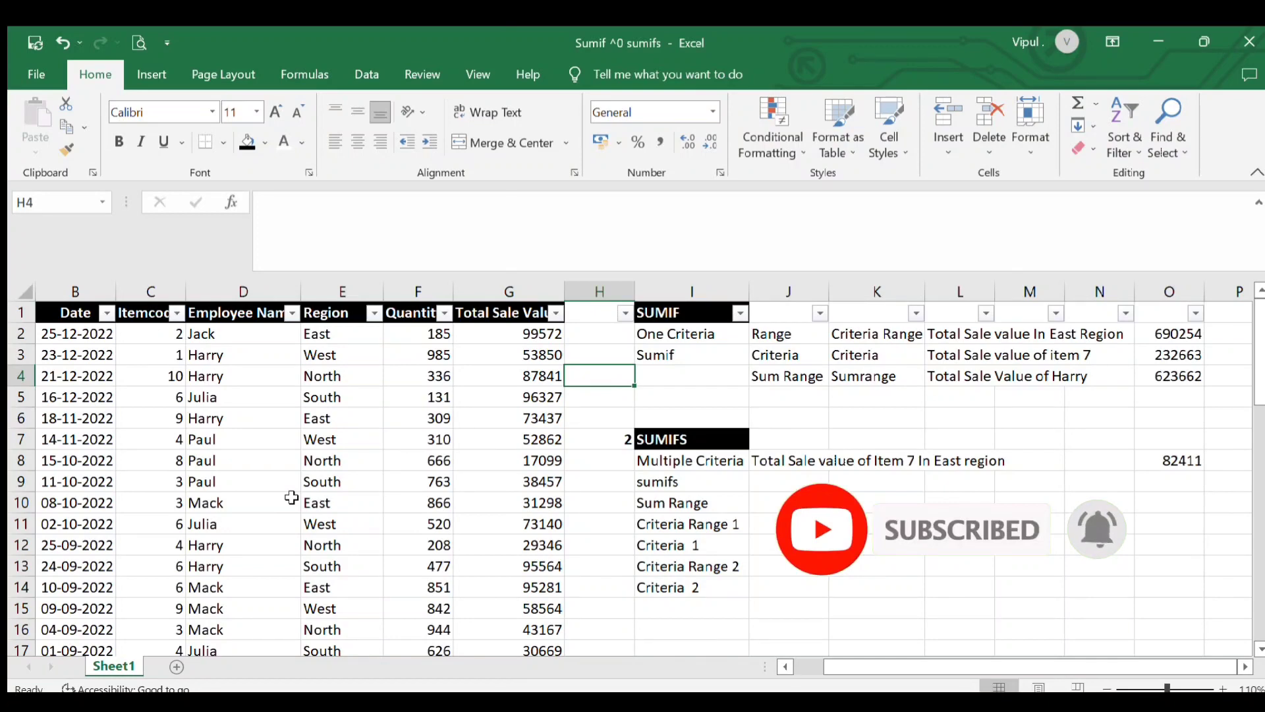
left_click(694, 311)
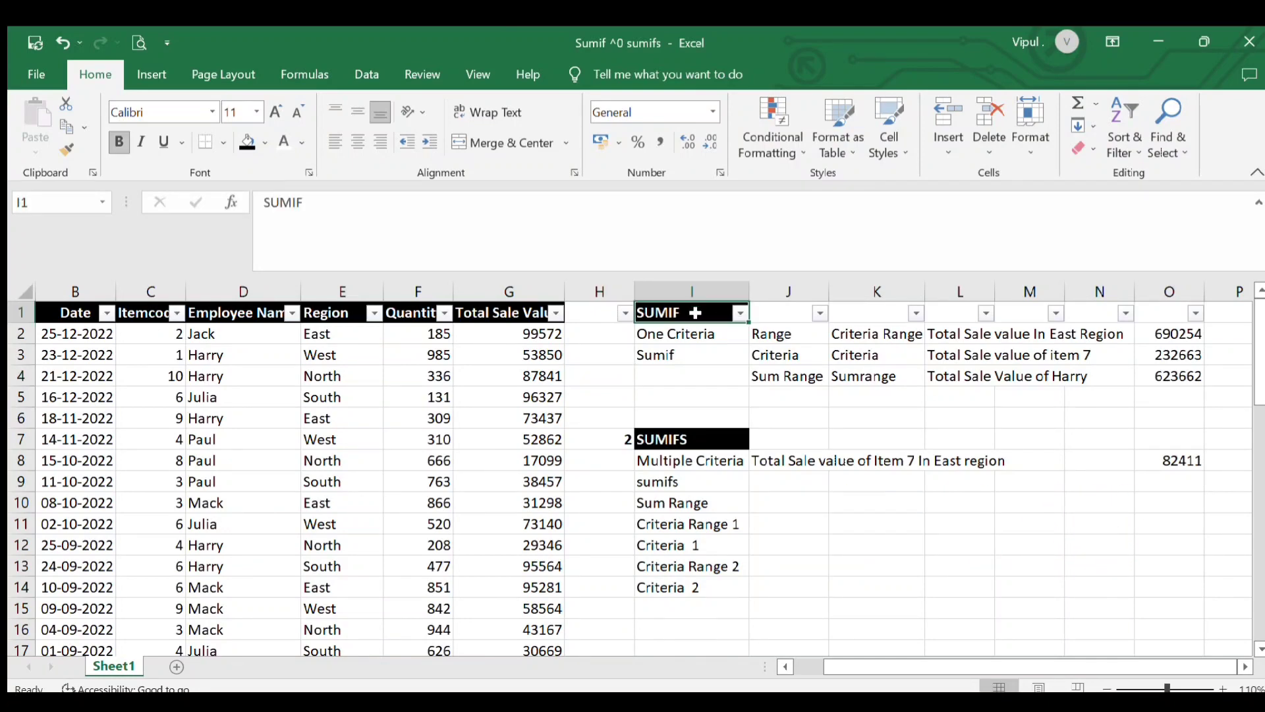